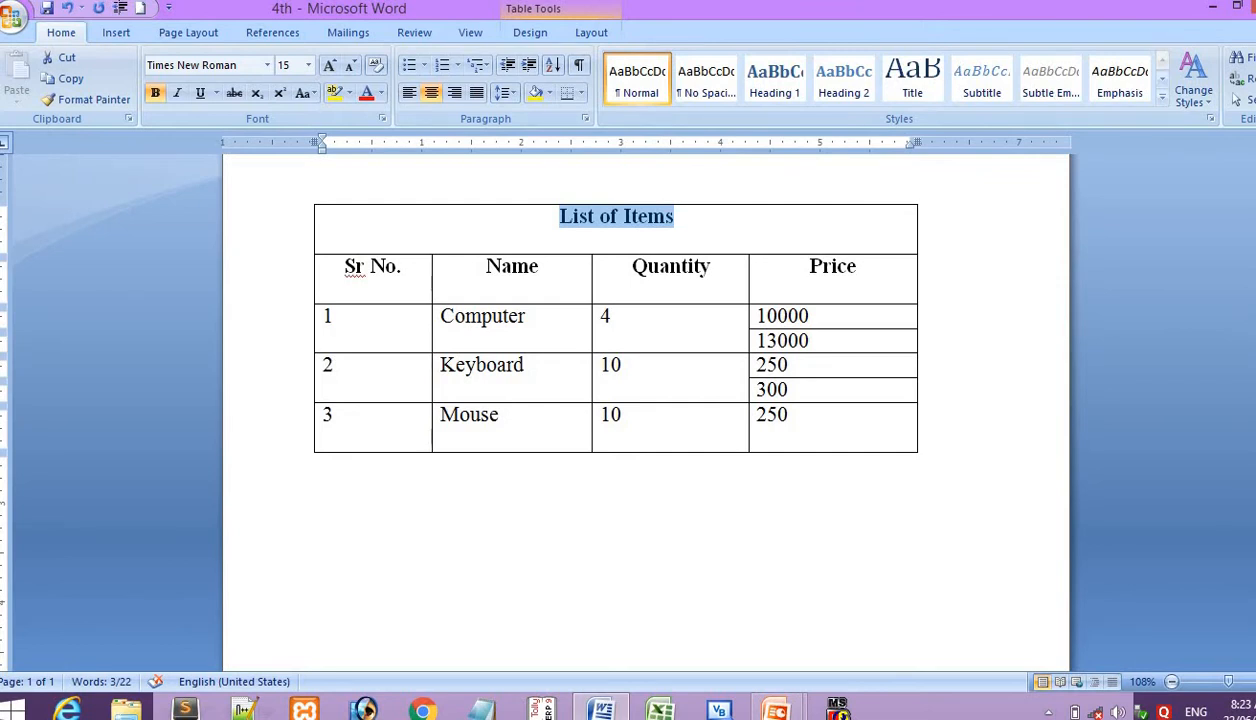
# Change the text direction of the "List of Items" title cell so the text reads vertically from bottom to top.
pyautogui.click(589, 33)
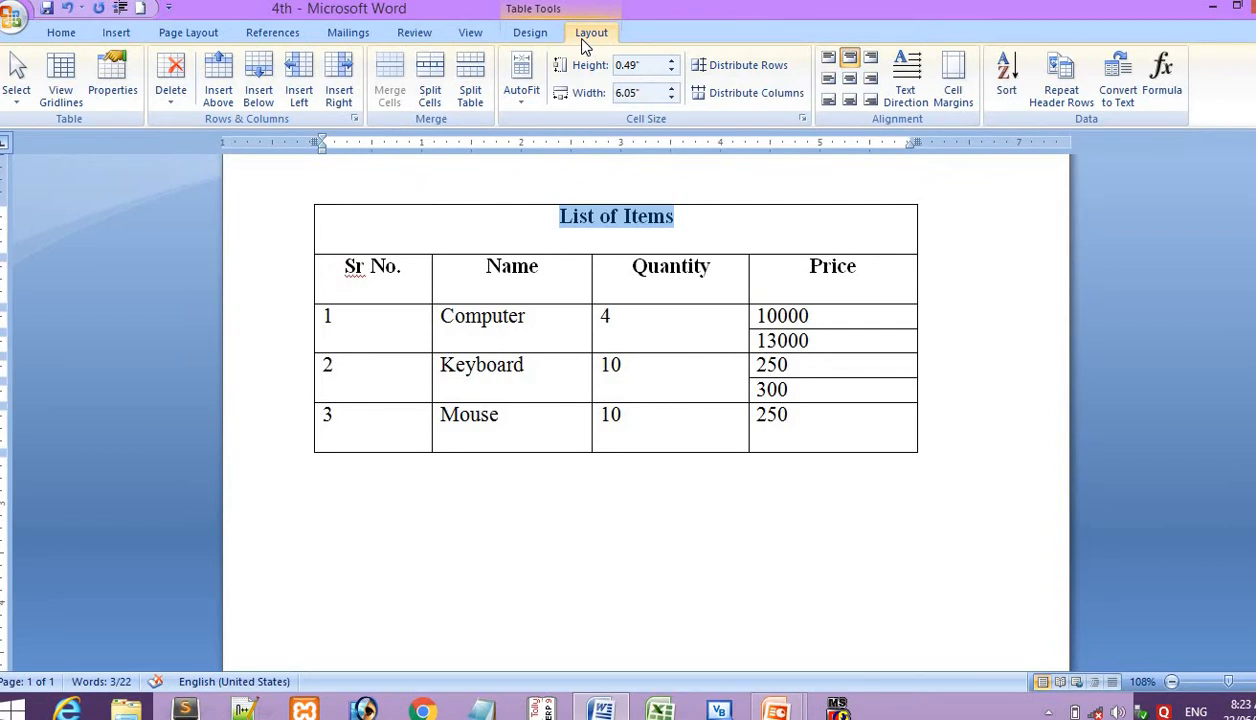
pyautogui.click(910, 100)
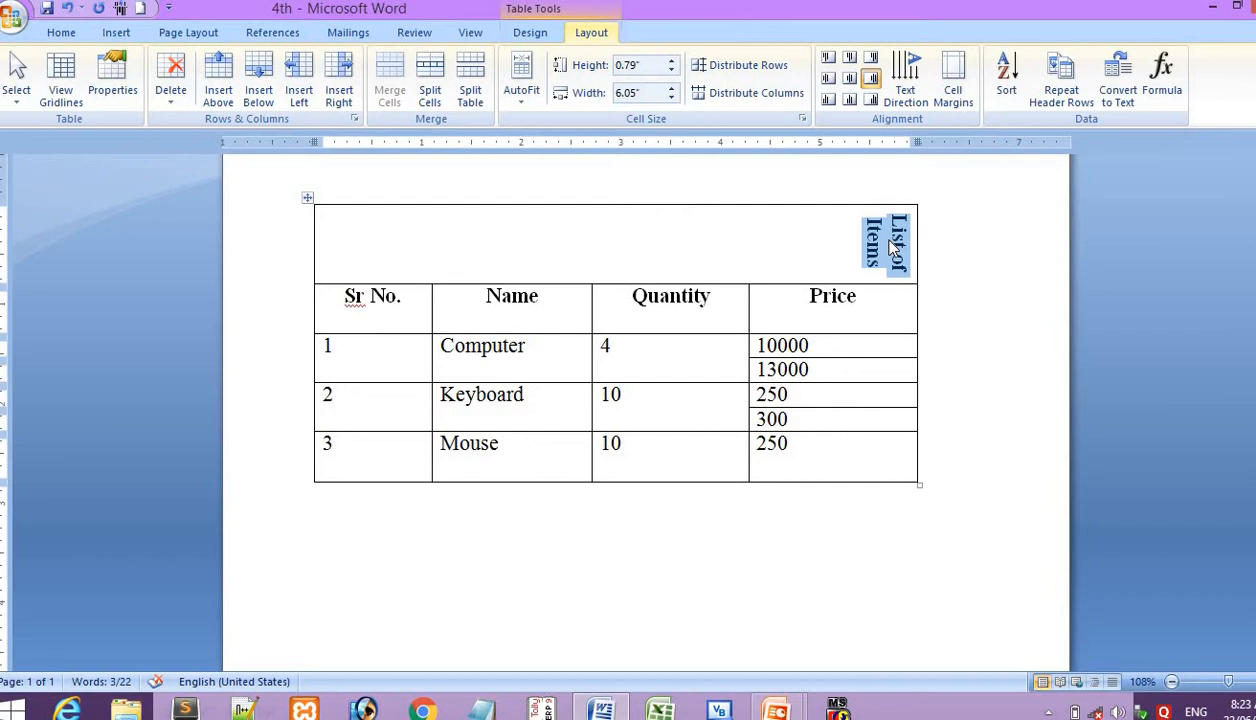
pyautogui.click(906, 78)
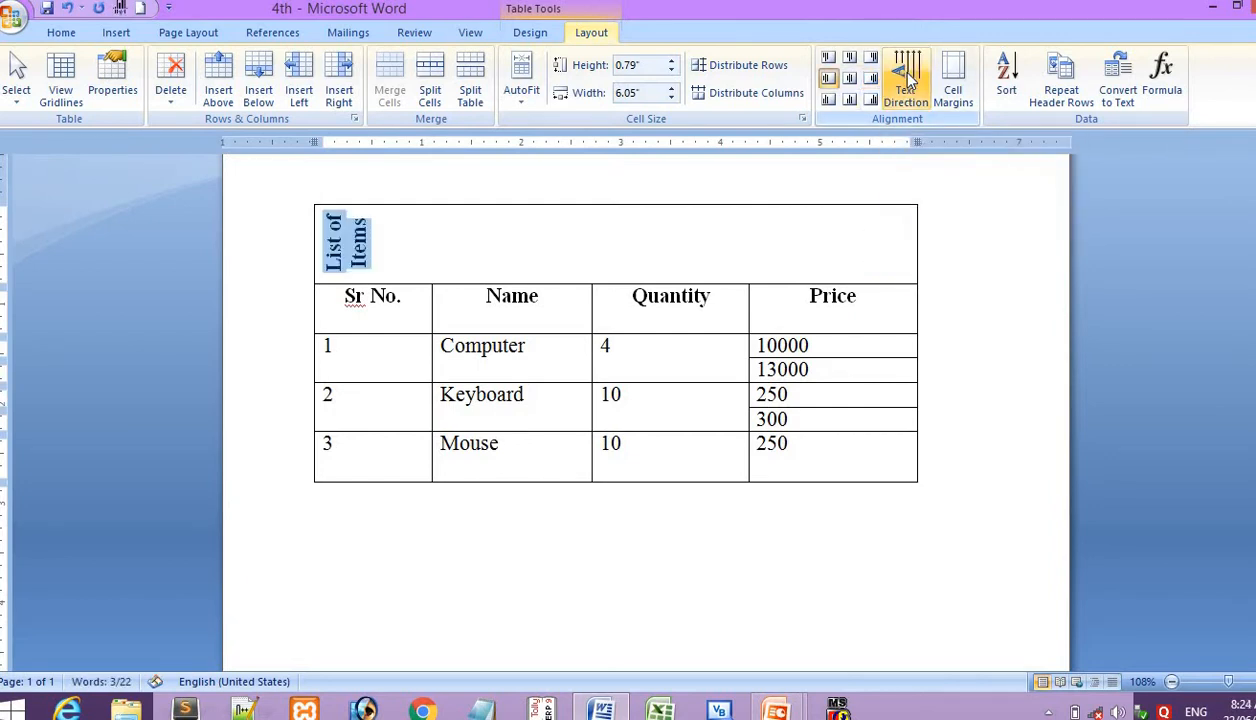
# Try several cell alignments on the rotated "List of Items" title, moving it between the centre and the left of its cell.
pyautogui.click(850, 79)
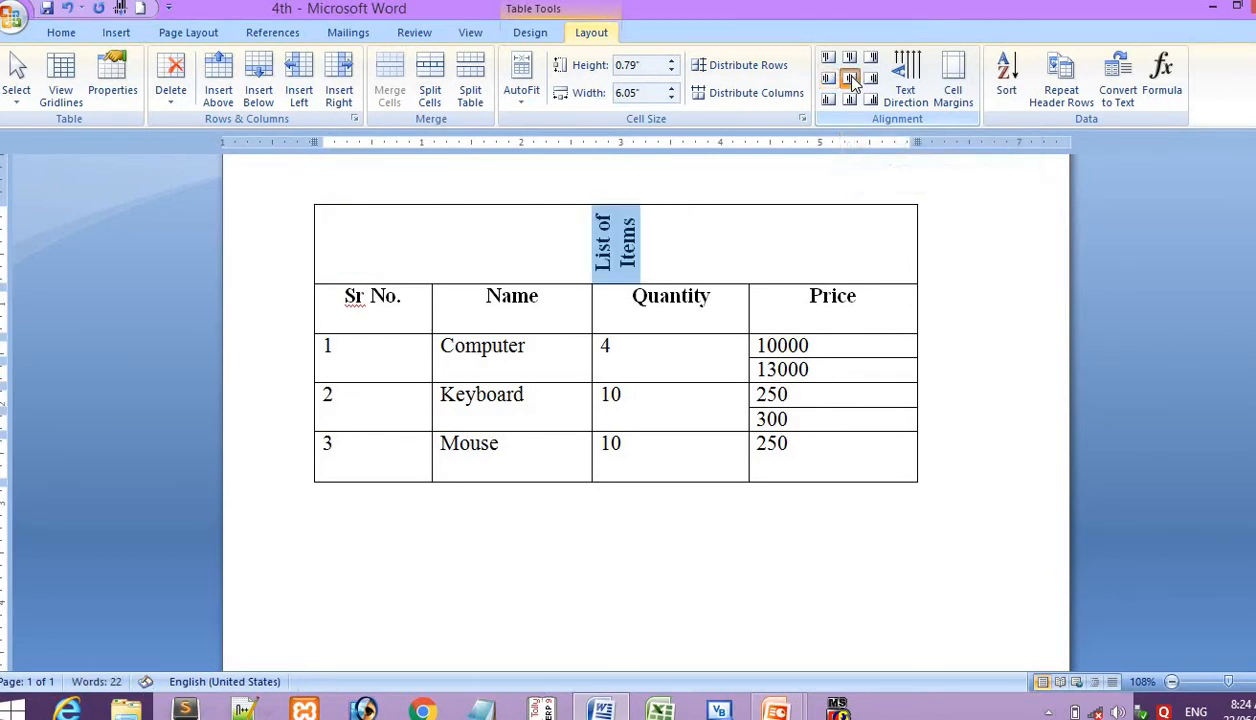
pyautogui.click(849, 57)
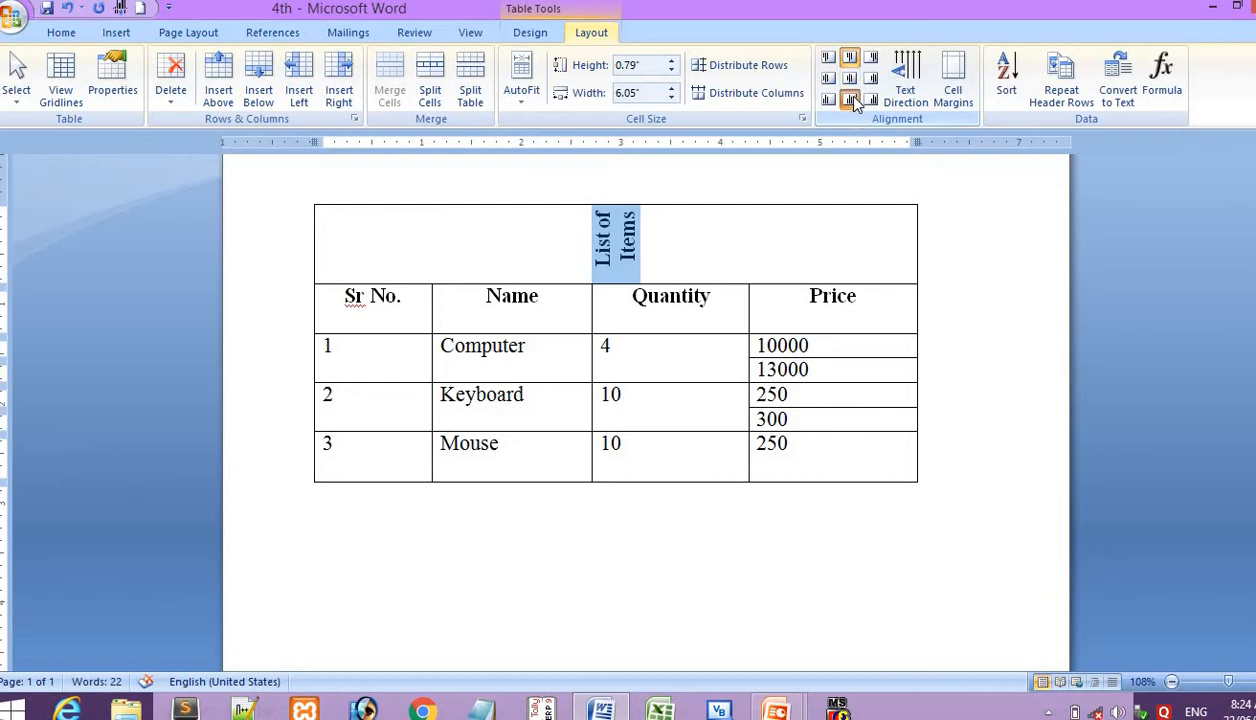
pyautogui.click(850, 100)
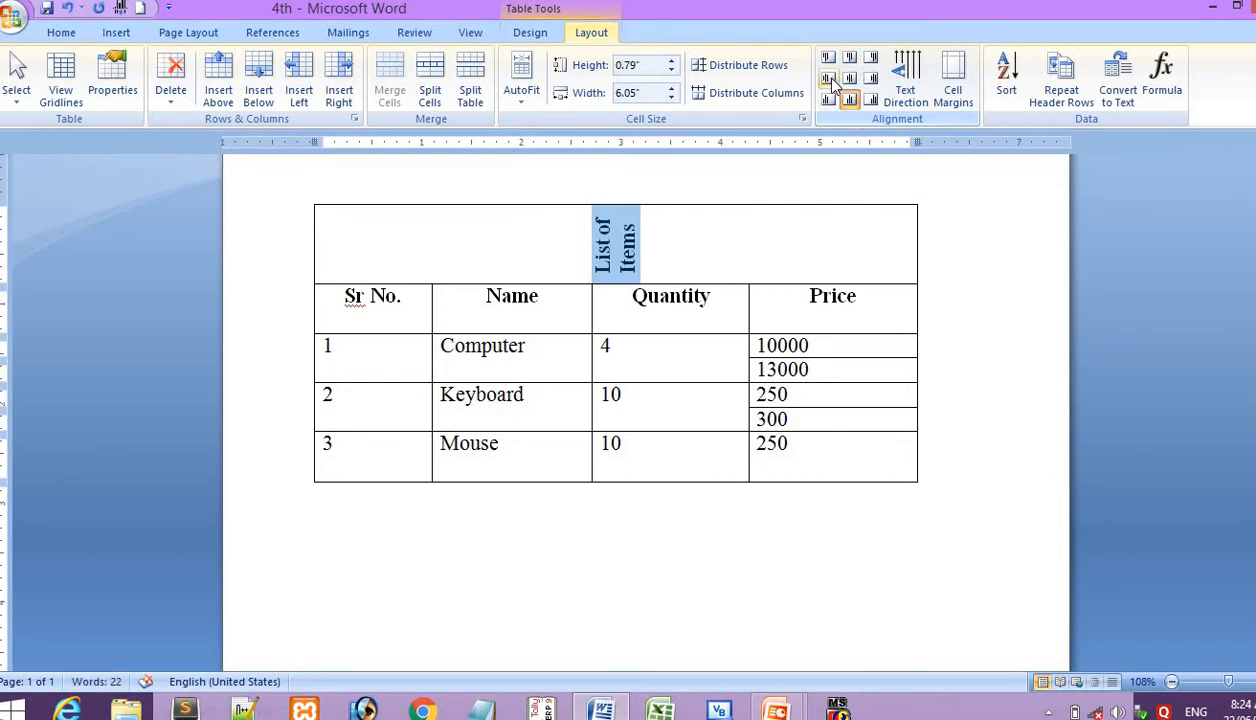
pyautogui.click(828, 78)
pyautogui.click(828, 57)
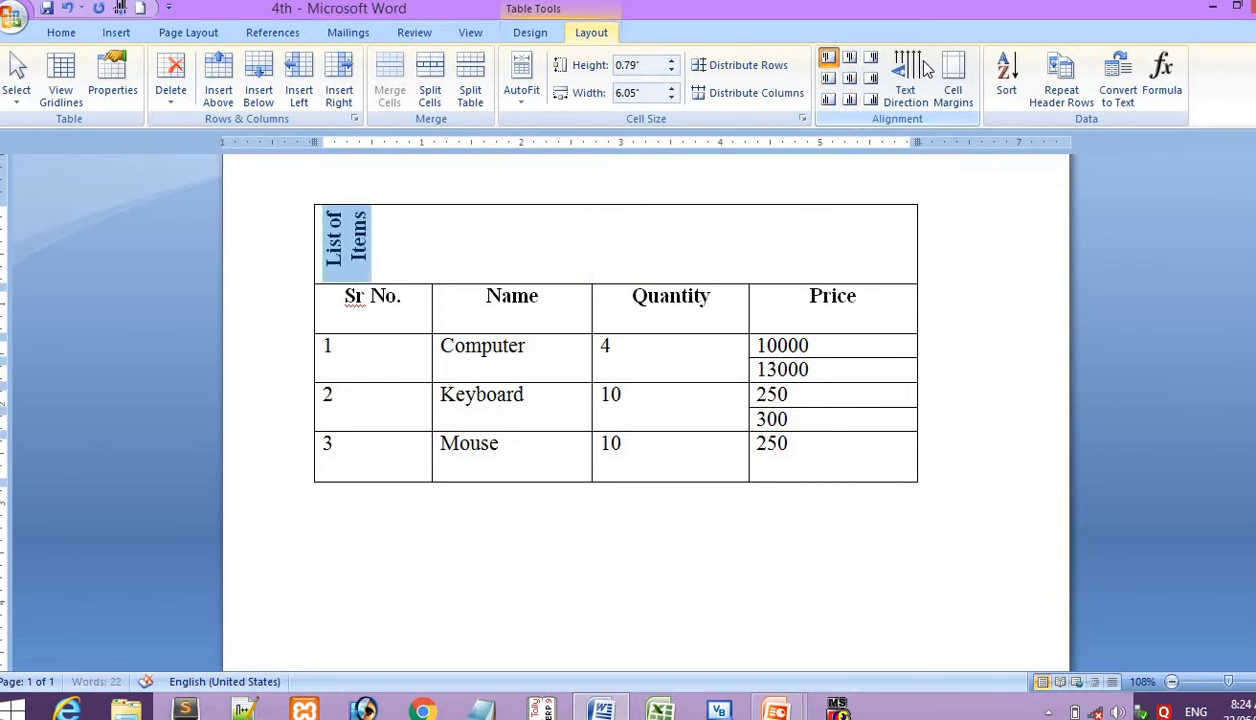
# Return the "List of Items" title to horizontal text and centre it both horizontally and vertically in its cell.
pyautogui.click(908, 72)
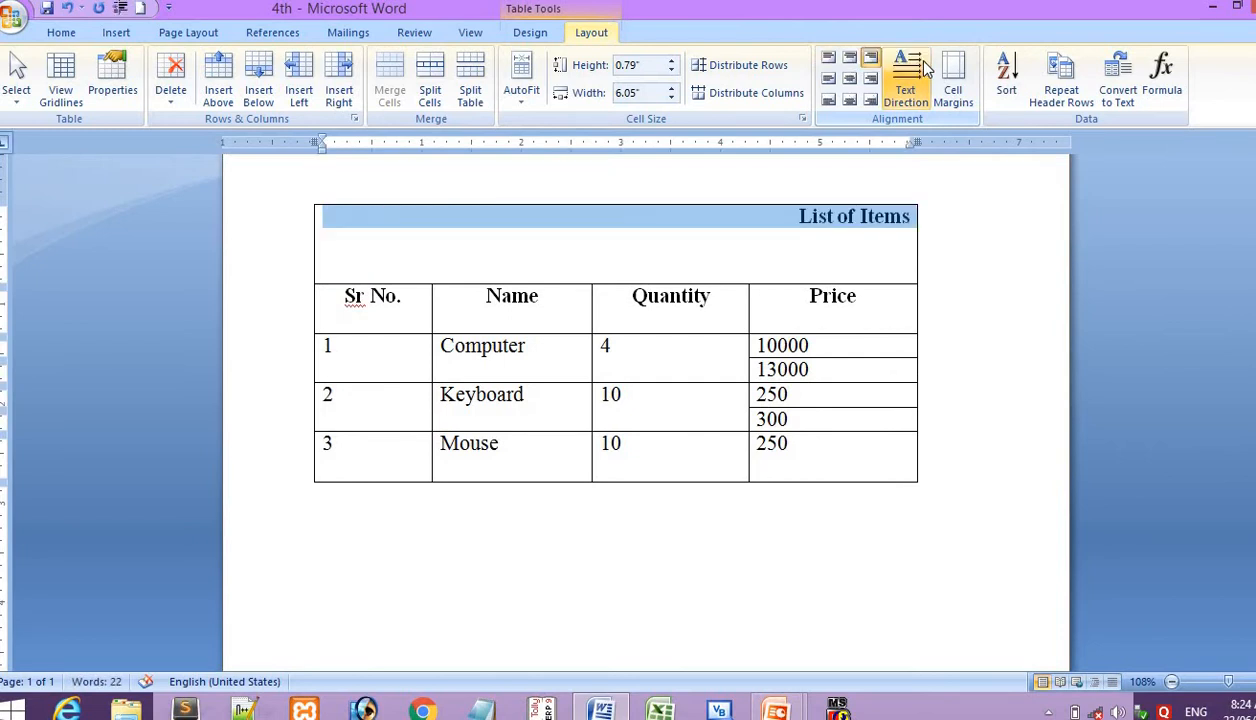
pyautogui.click(850, 80)
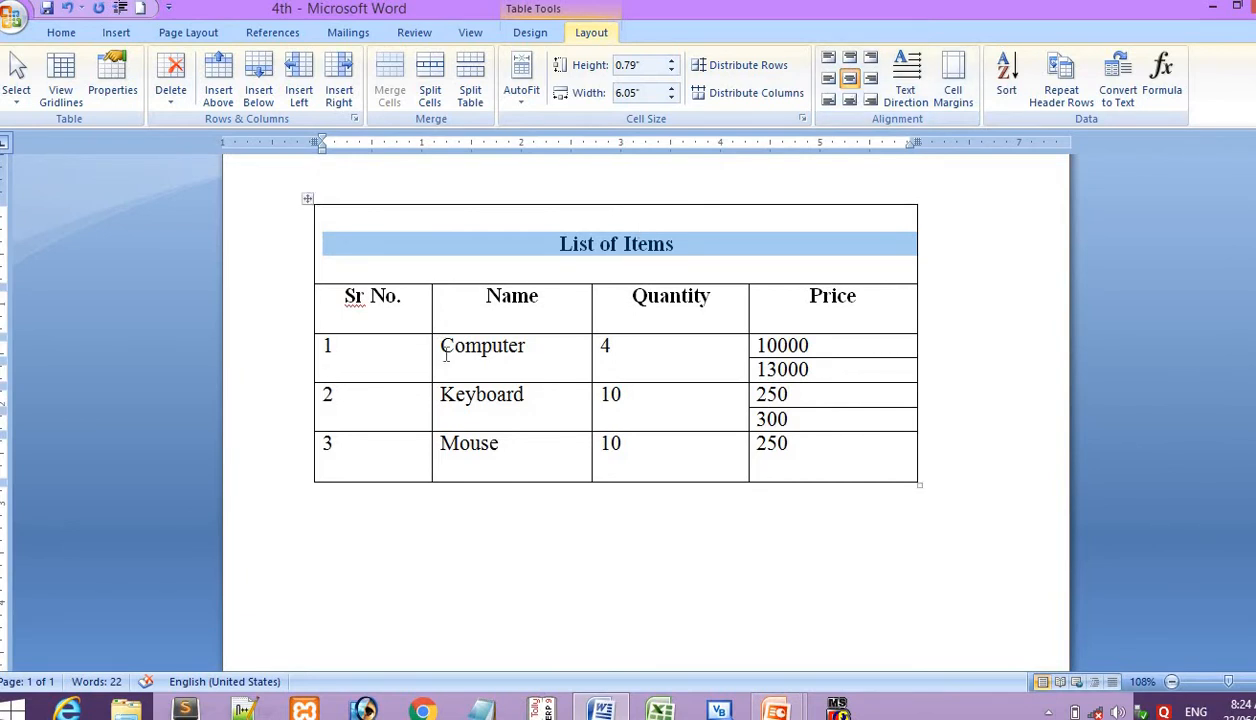
# Change the text direction of the Computer, Keyboard and Mouse cells so the names read vertically from bottom to top.
pyautogui.moveTo(440, 345); pyautogui.dragTo(530, 454)
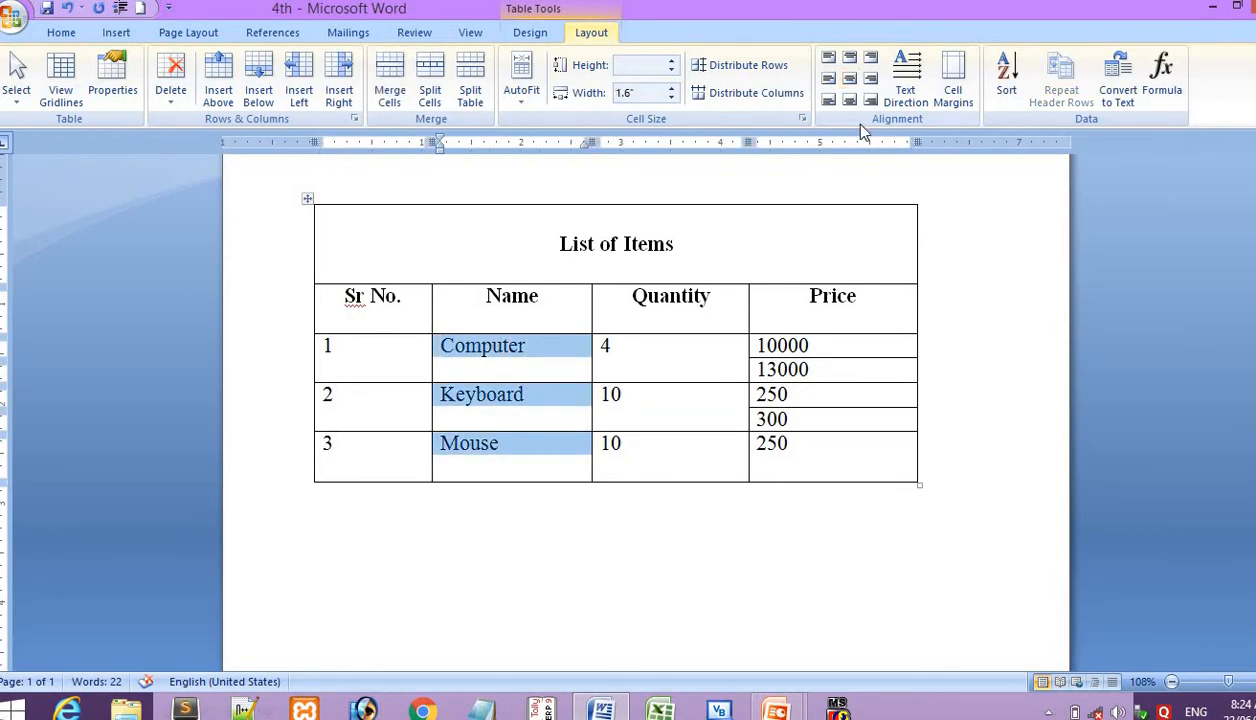
pyautogui.click(906, 78)
pyautogui.click(921, 75)
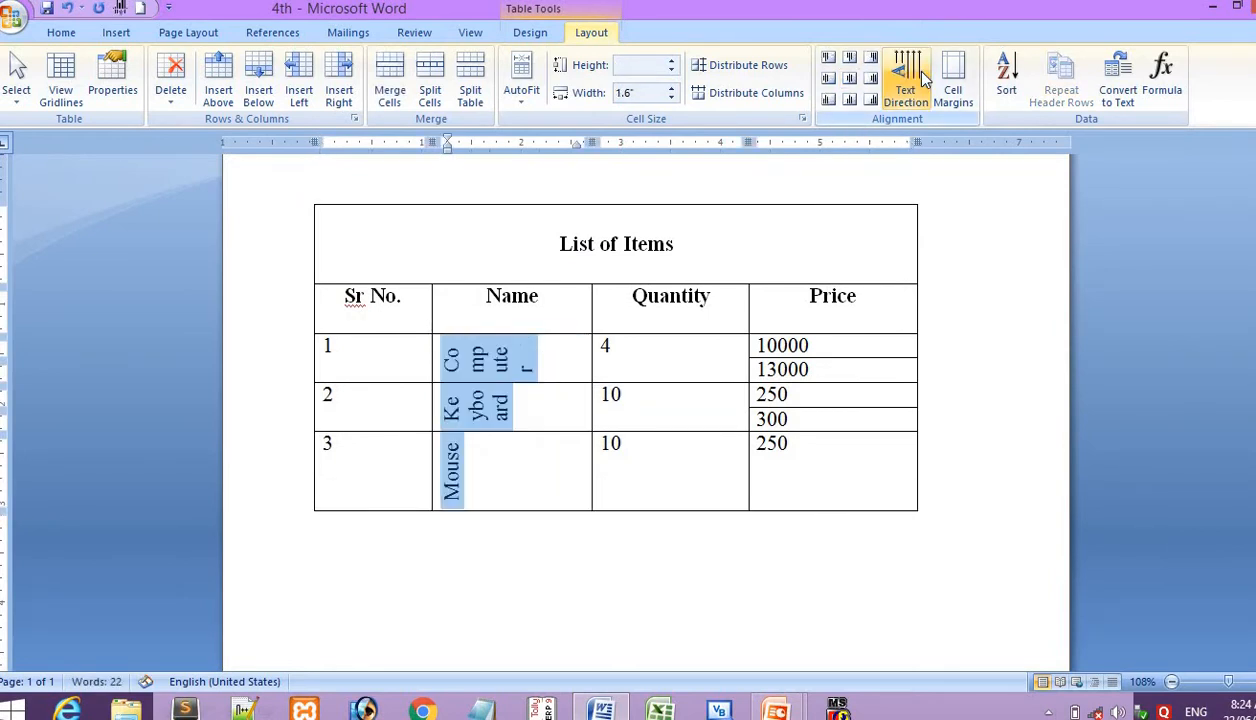
pyautogui.click(921, 75)
pyautogui.click(921, 75)
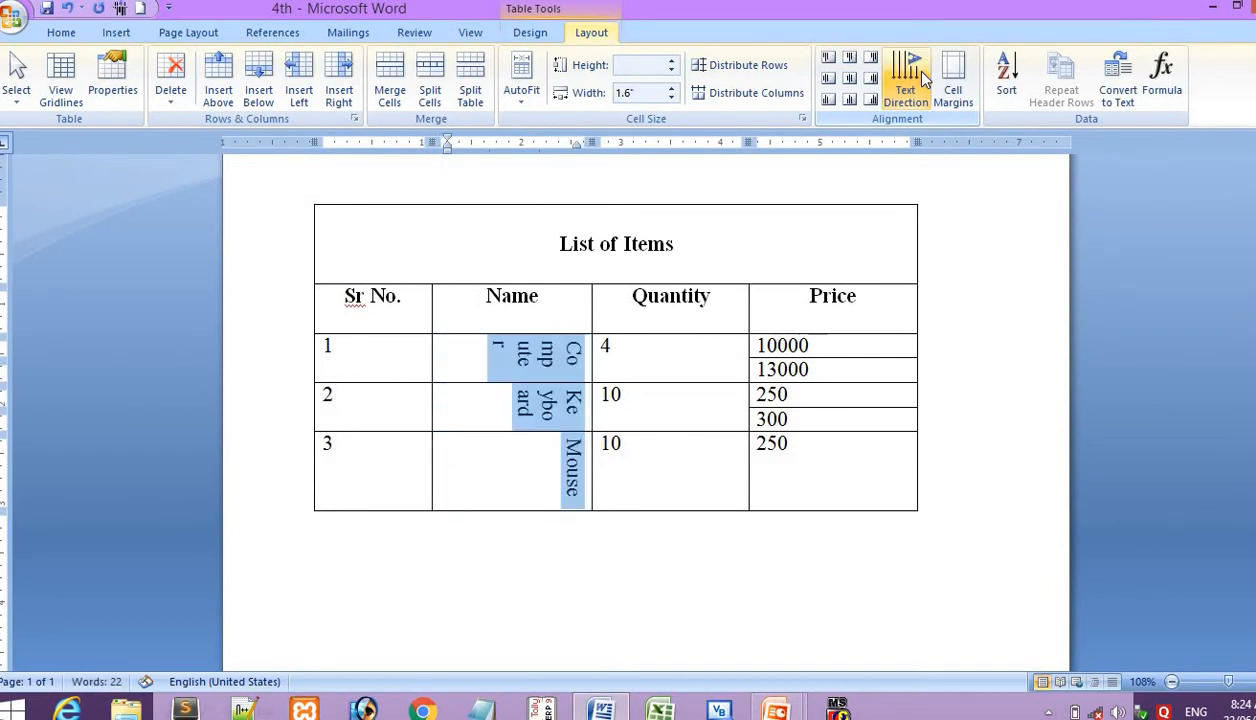
pyautogui.click(921, 75)
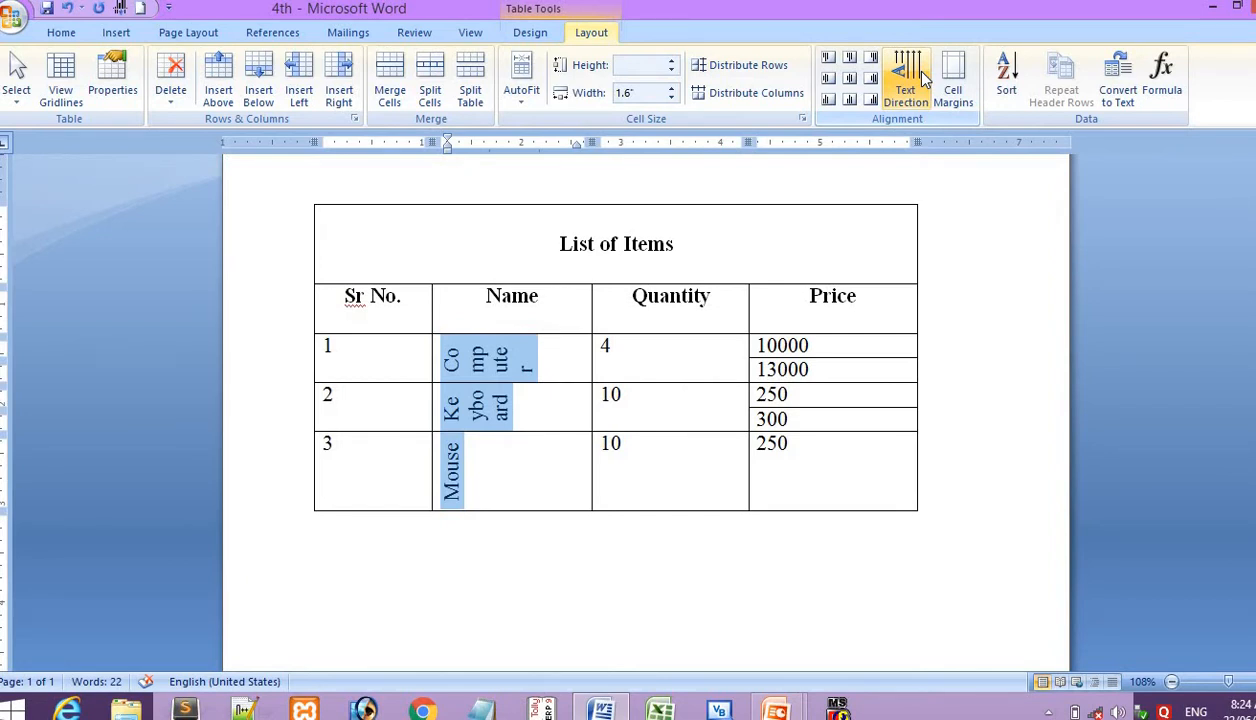
# Switch to the slide show to view the "Formatting a Table" topics, and return to the Word document.
pyautogui.hotkey('alt', 'Tab')
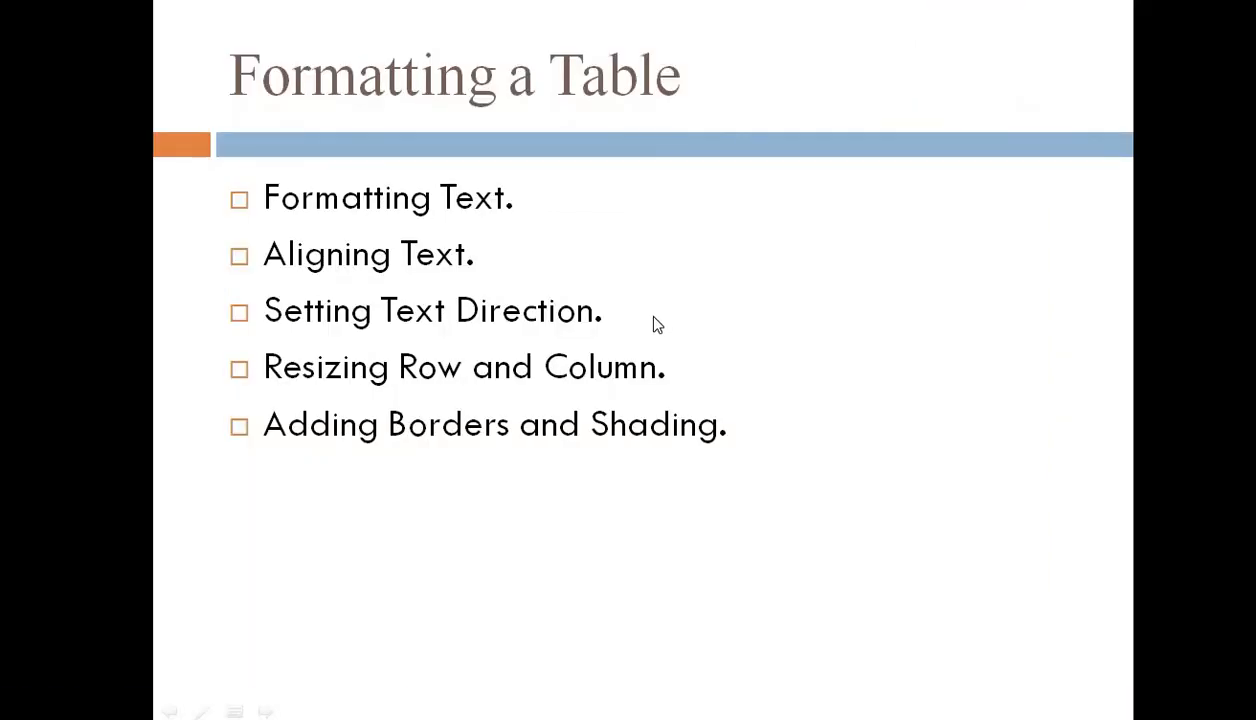
pyautogui.hotkey('alt', 'Tab')
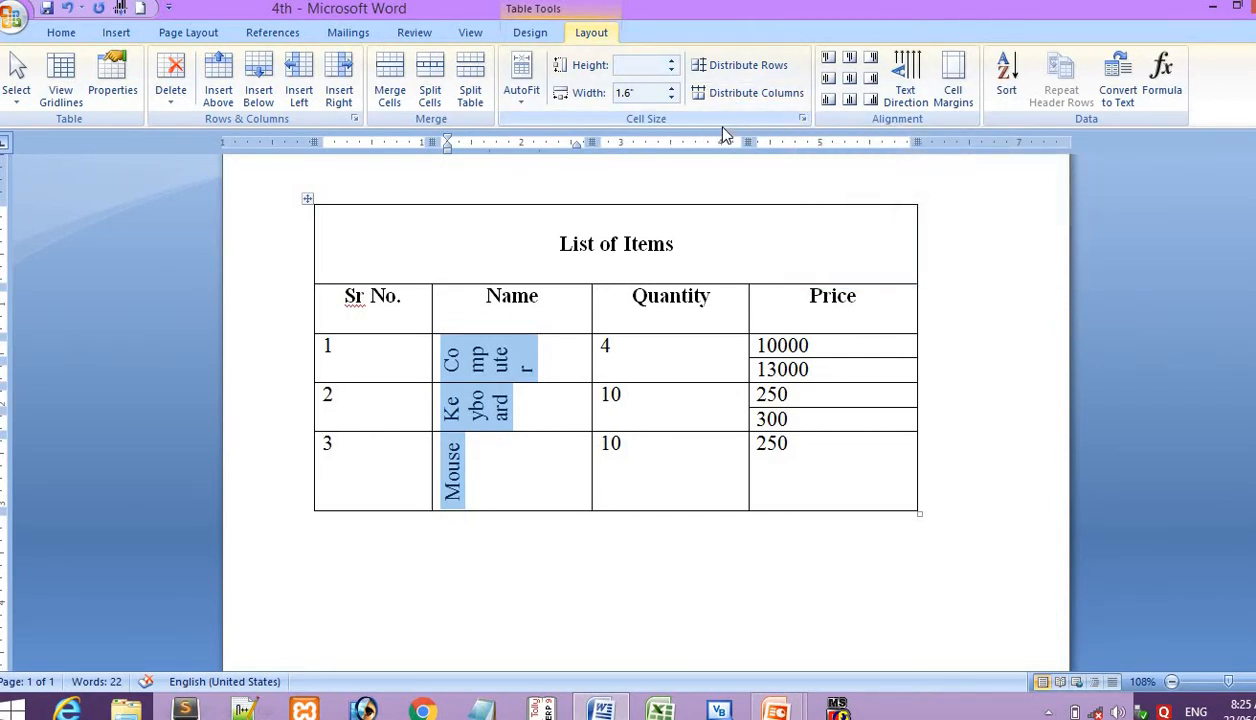
pyautogui.click(805, 120)
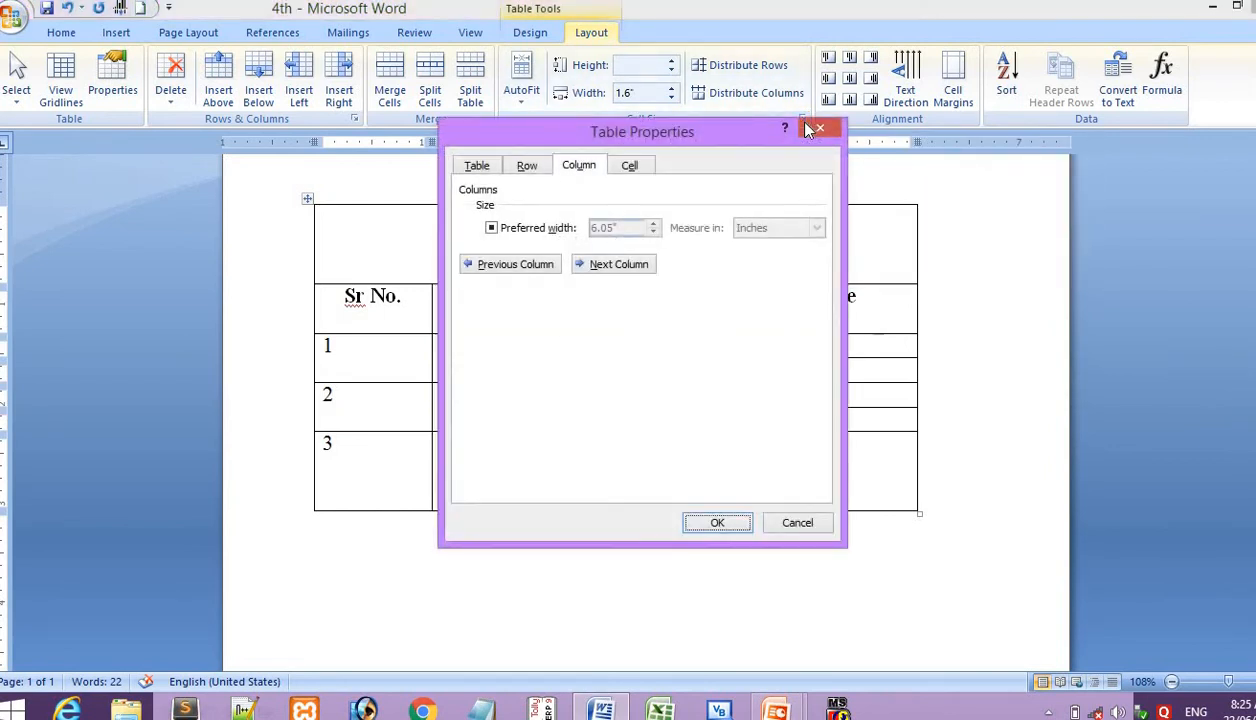
pyautogui.click(530, 166)
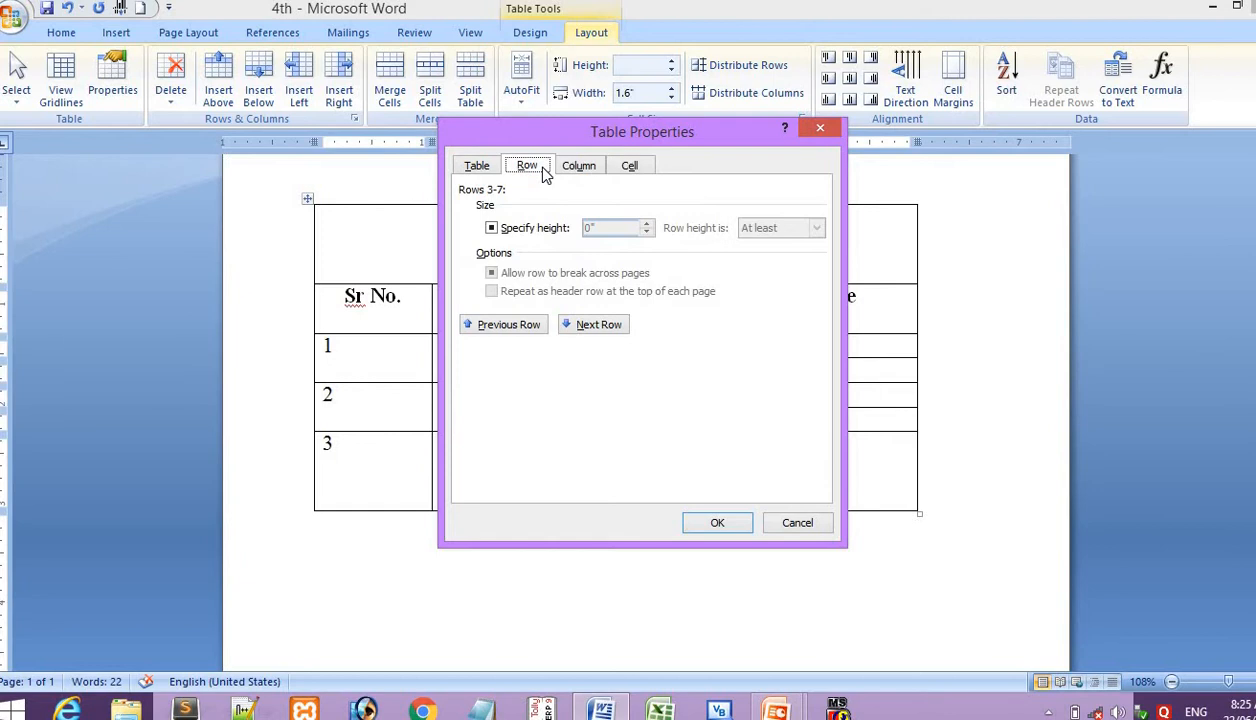
pyautogui.click(815, 129)
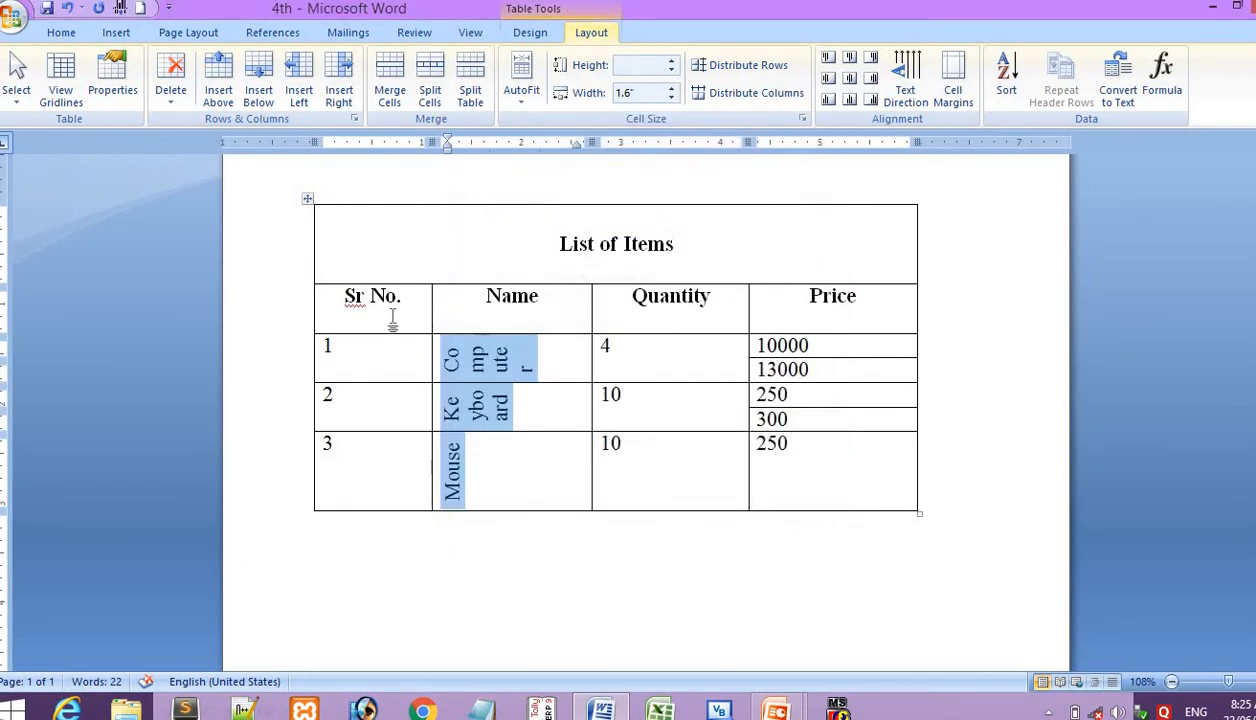
# Try to set the height of the header row, Sr No. to Price, to 0.5 inches in the table properties.
pyautogui.click(398, 298)
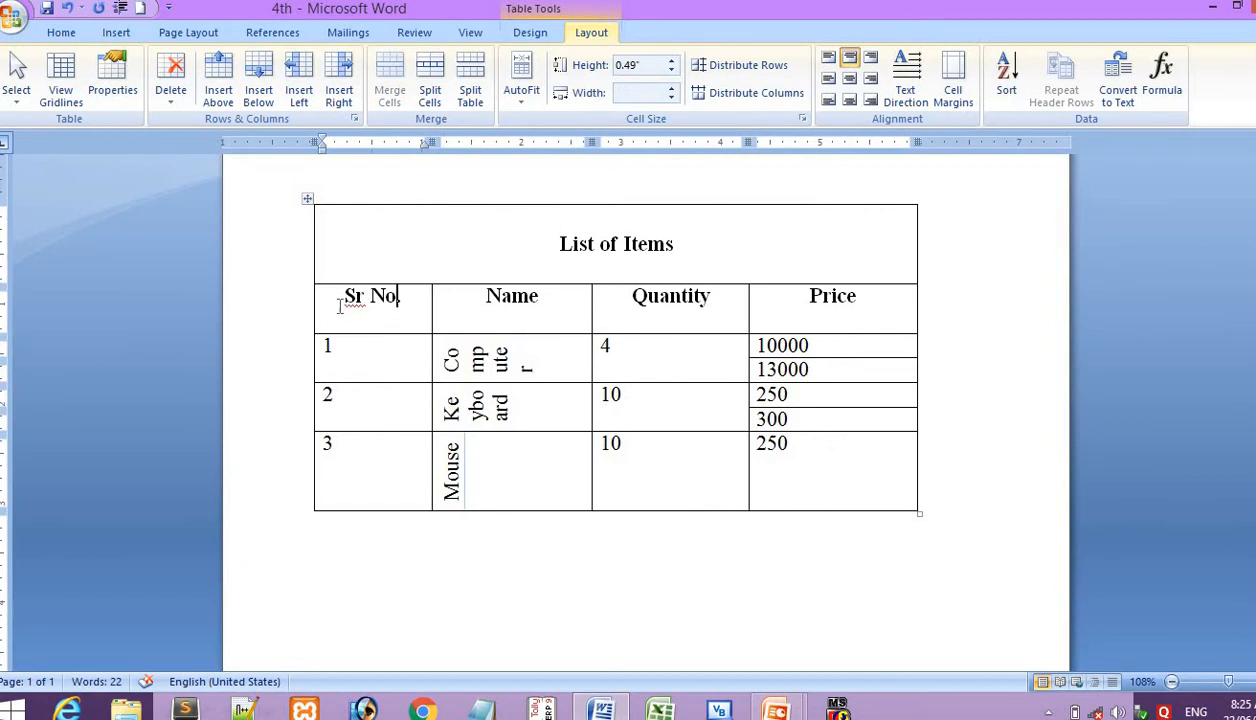
pyautogui.moveTo(342, 300); pyautogui.dragTo(783, 311)
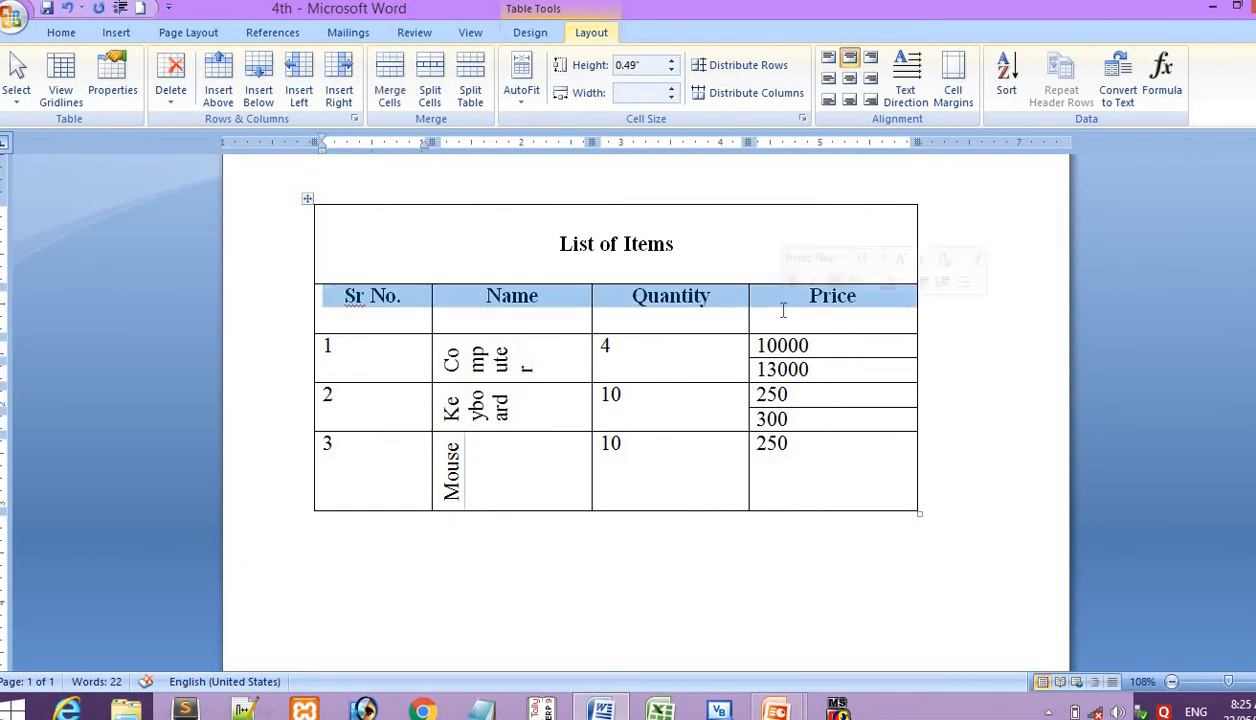
pyautogui.click(802, 120)
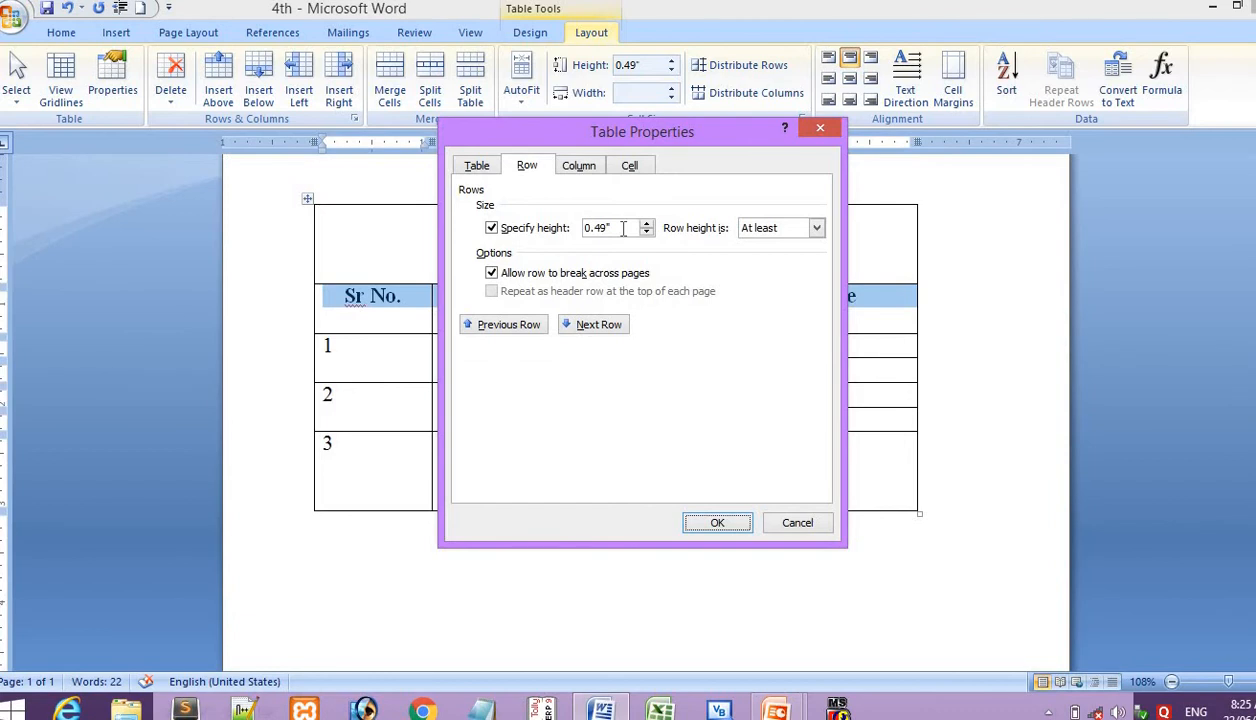
pyautogui.moveTo(623, 228); pyautogui.dragTo(570, 232)
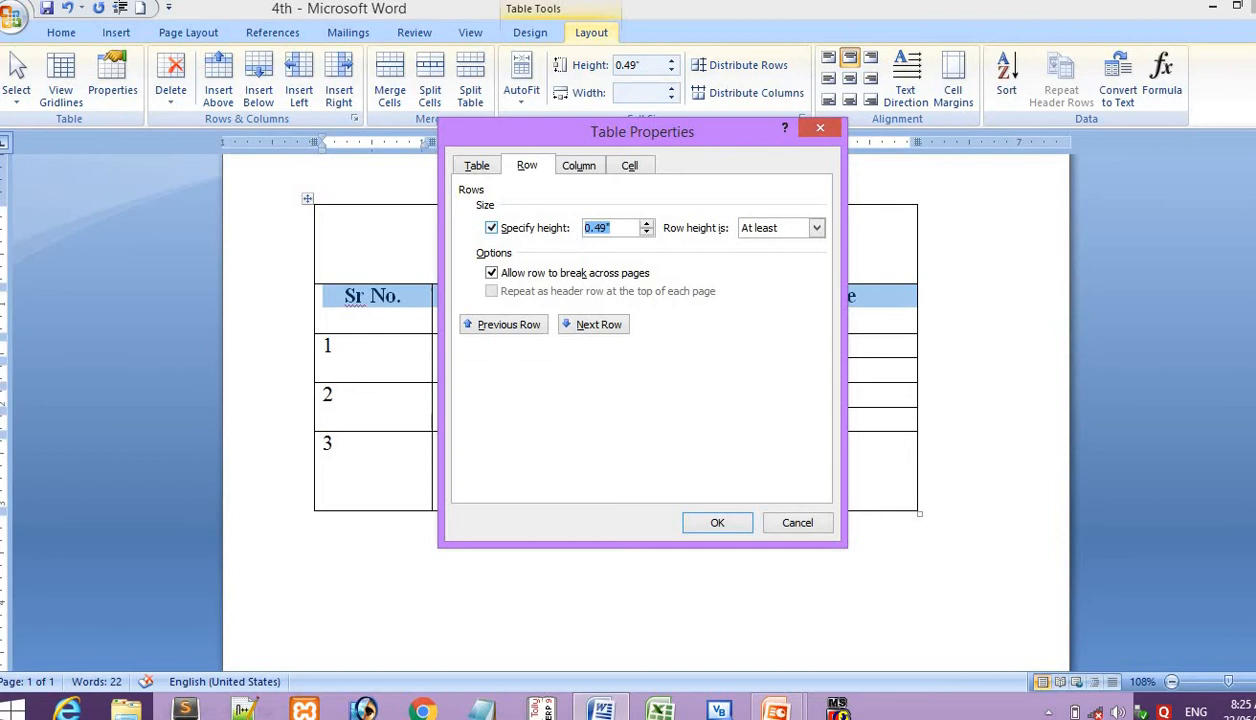
pyautogui.write('0.5')
pyautogui.click(717, 532)
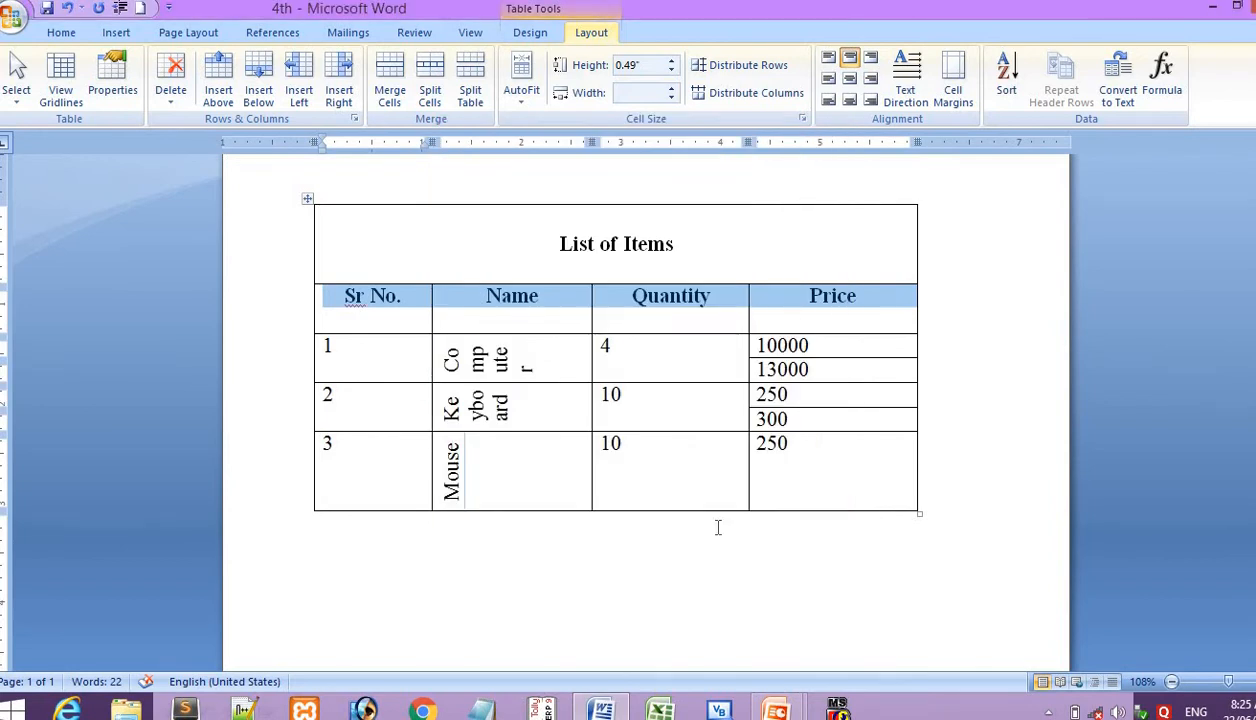
# Specify a height of 1.5 inches for the header row, Sr No. to Price, in the table properties.
pyautogui.click(339, 297)
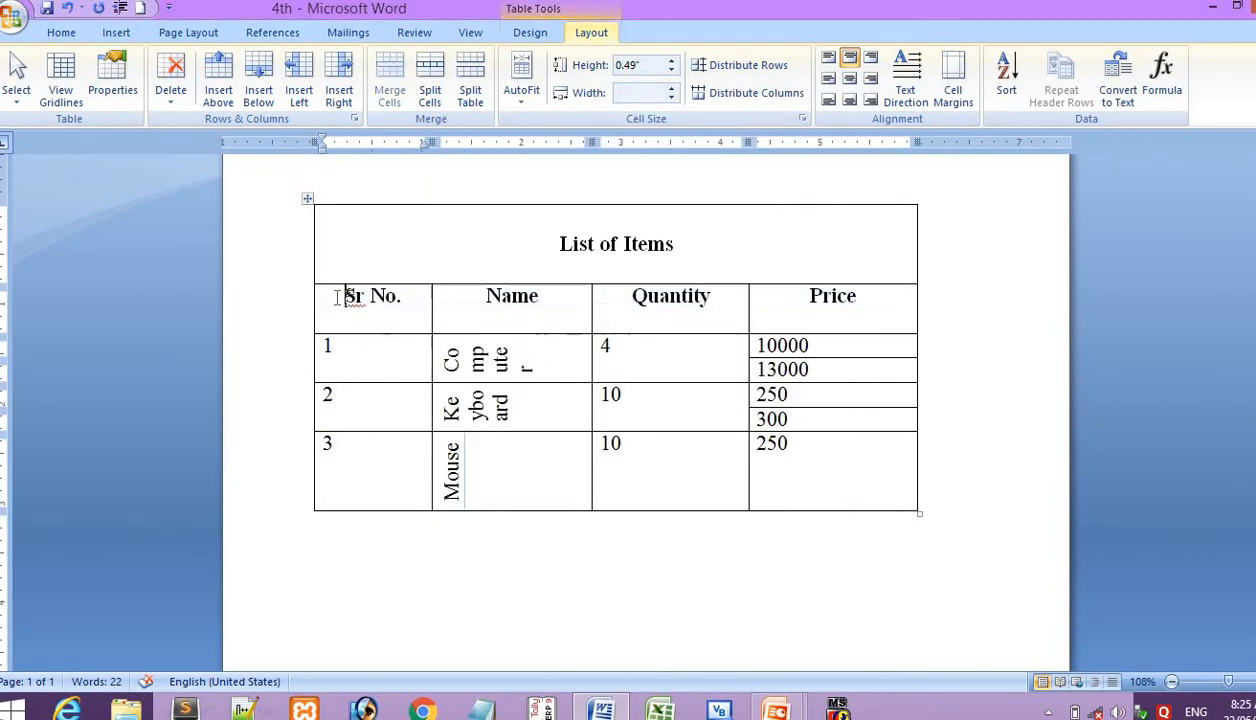
pyautogui.moveTo(339, 297); pyautogui.dragTo(869, 292)
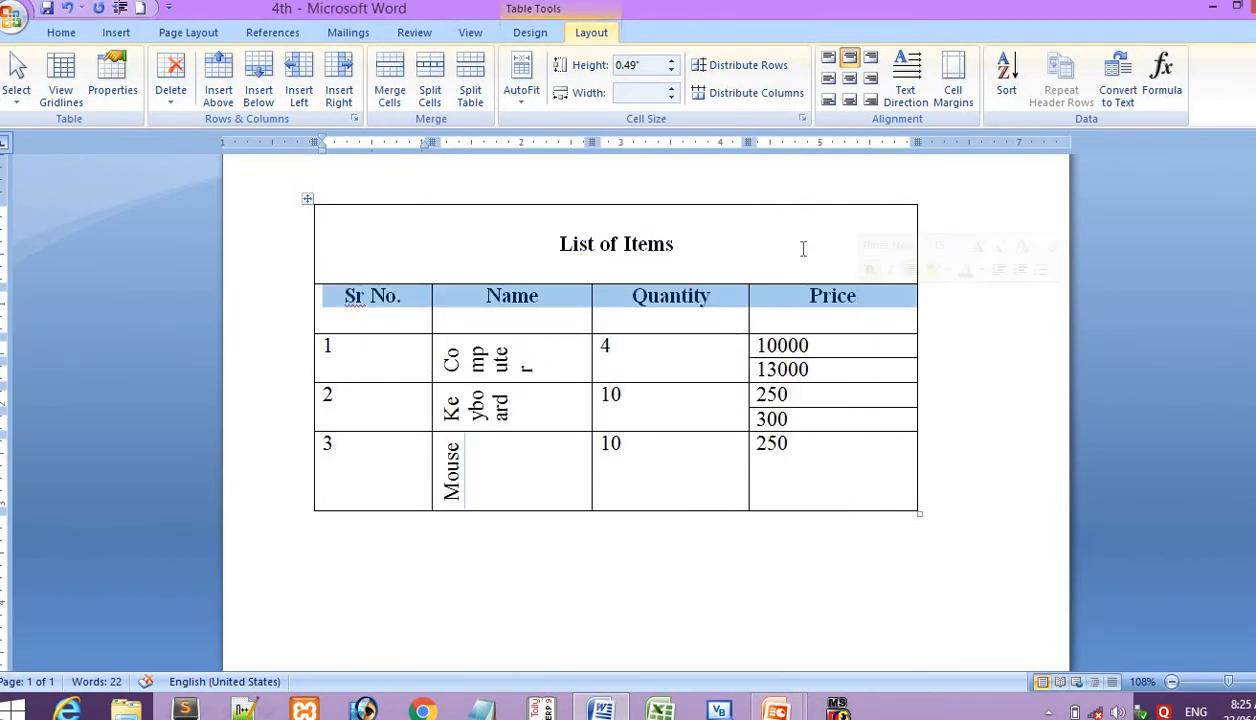
pyautogui.click(802, 119)
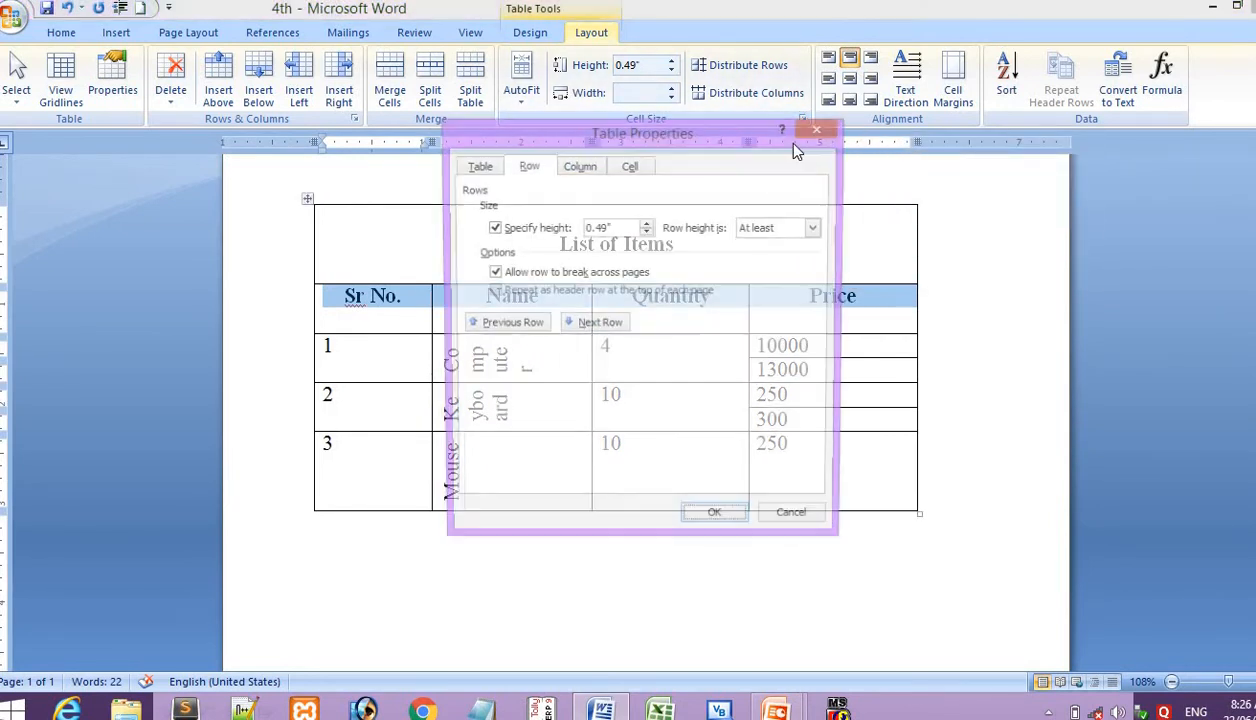
pyautogui.click(647, 224)
pyautogui.click(647, 224)
pyautogui.click(647, 224)
pyautogui.click(647, 224)
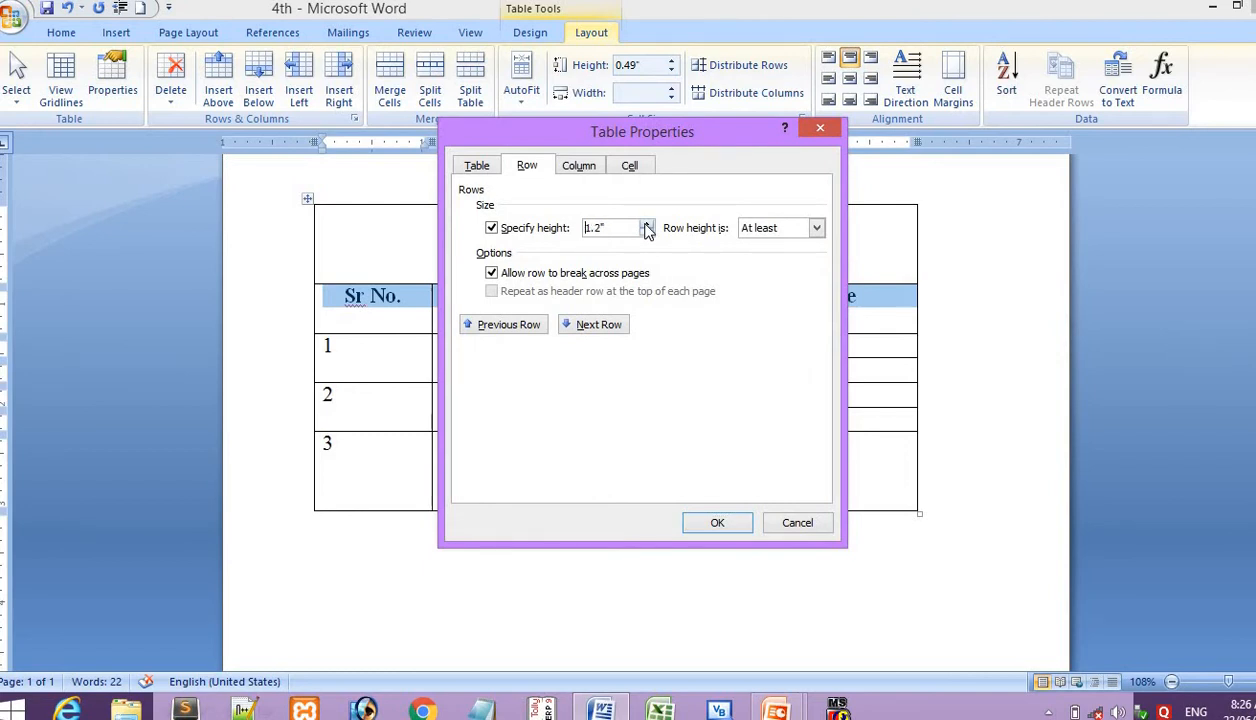
pyautogui.click(714, 521)
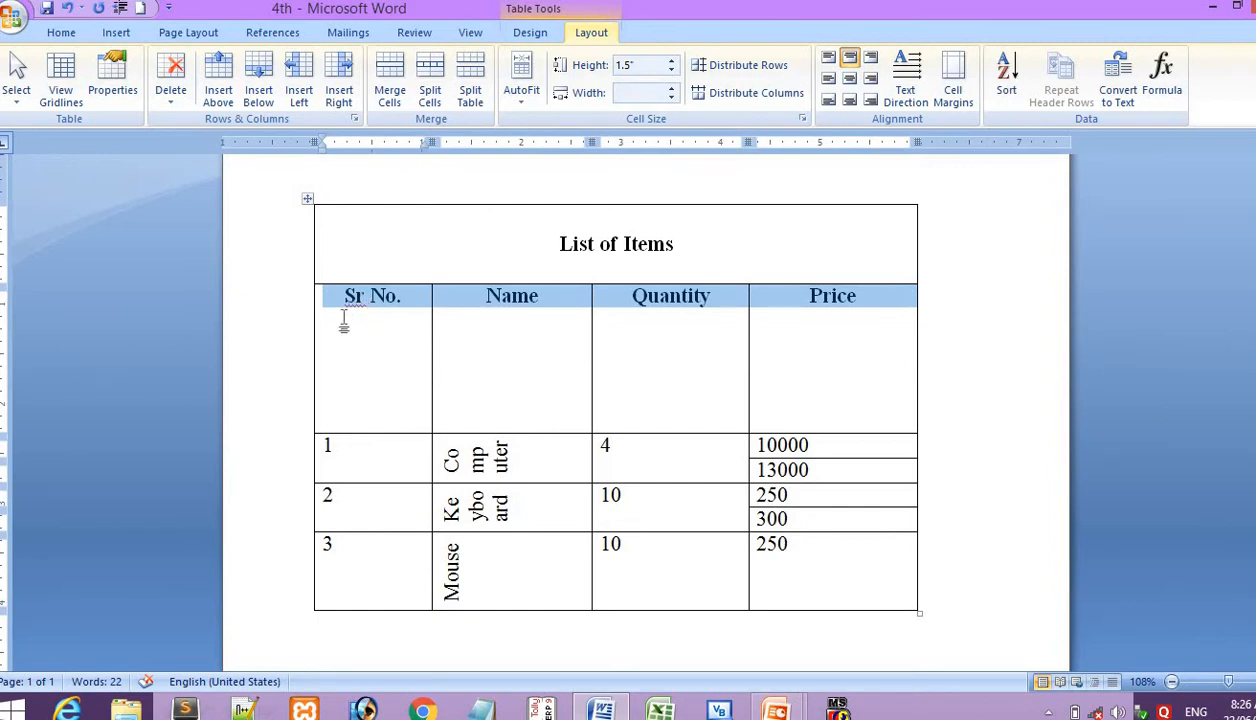
# Enable the preferred width for the Sr No. column in the table properties and set it to 4.5 inches.
pyautogui.moveTo(344, 317); pyautogui.dragTo(375, 633)
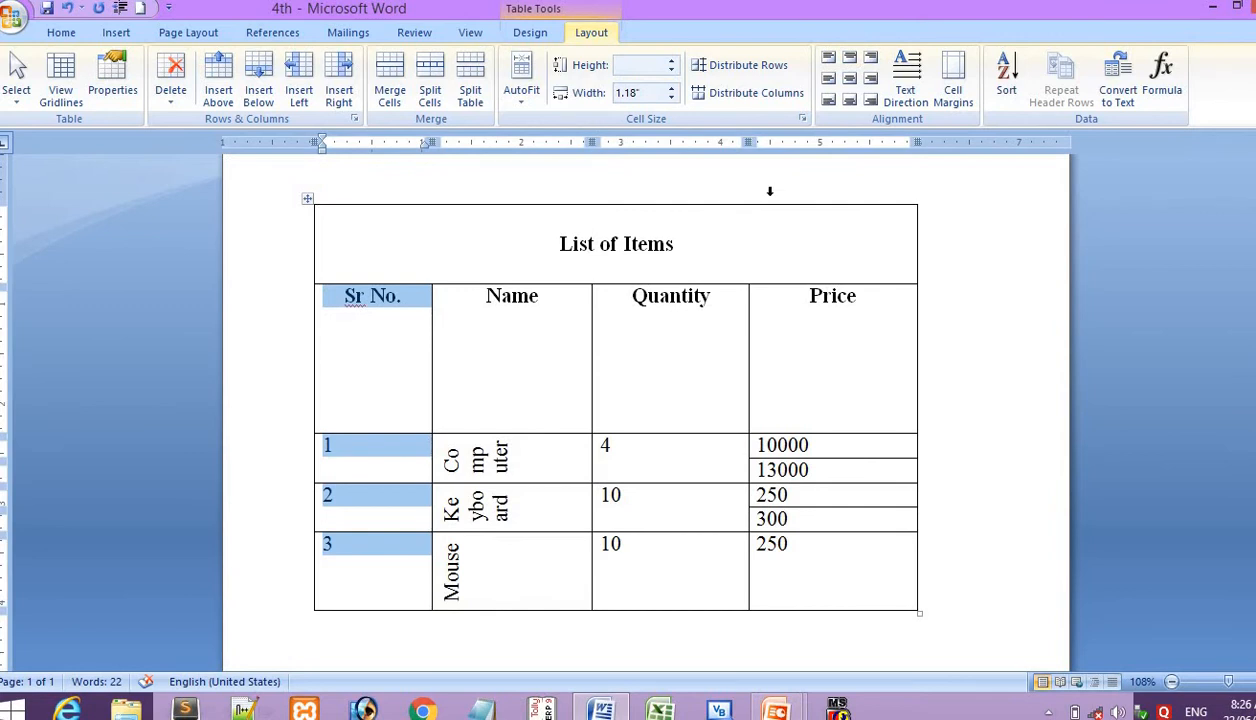
pyautogui.click(803, 119)
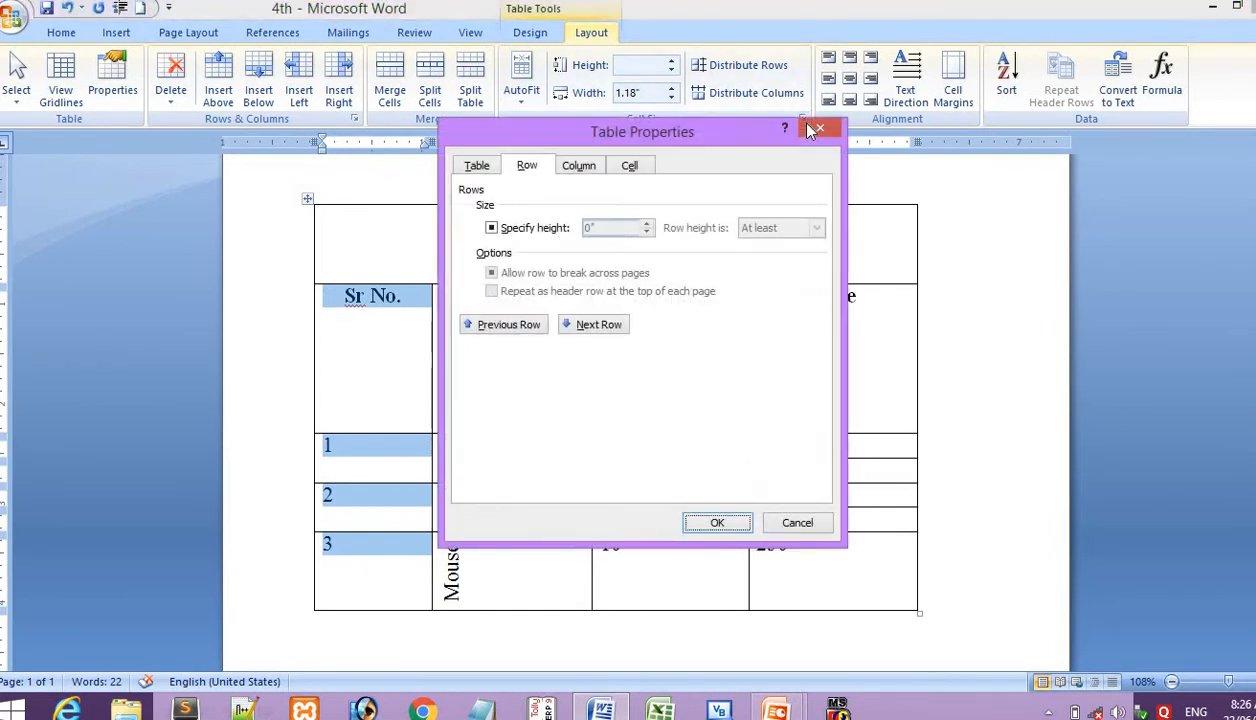
pyautogui.click(580, 166)
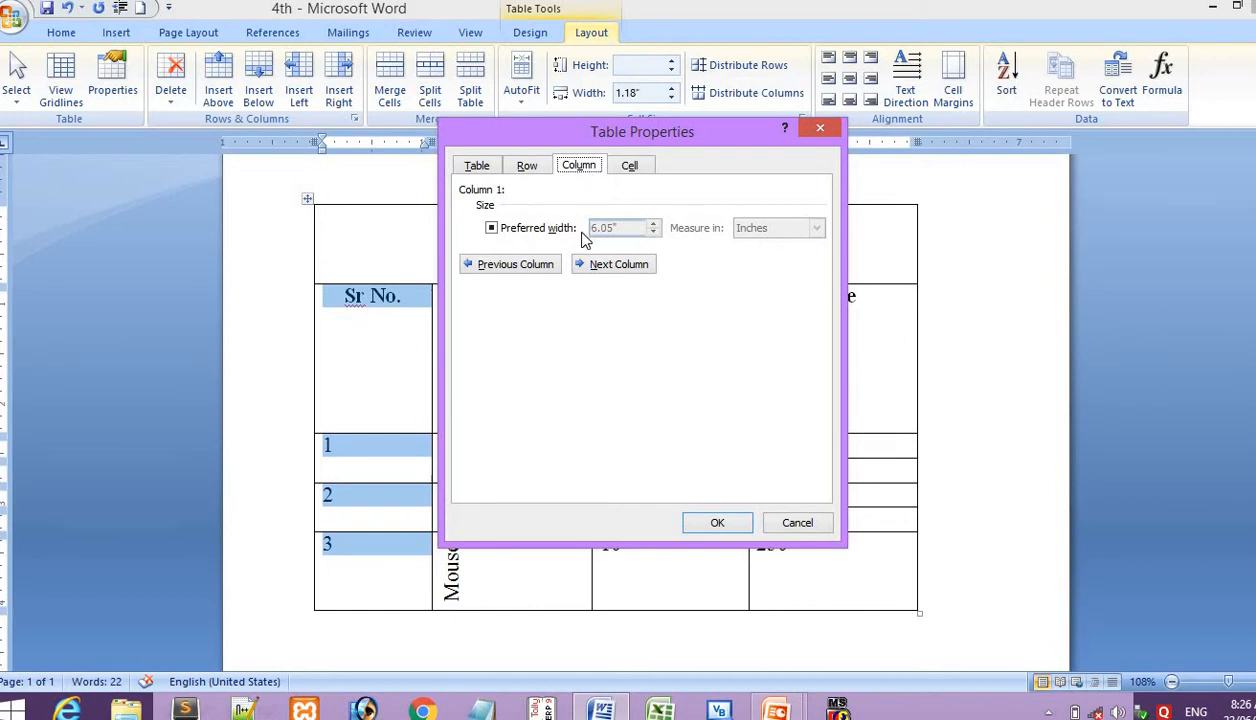
pyautogui.click(492, 229)
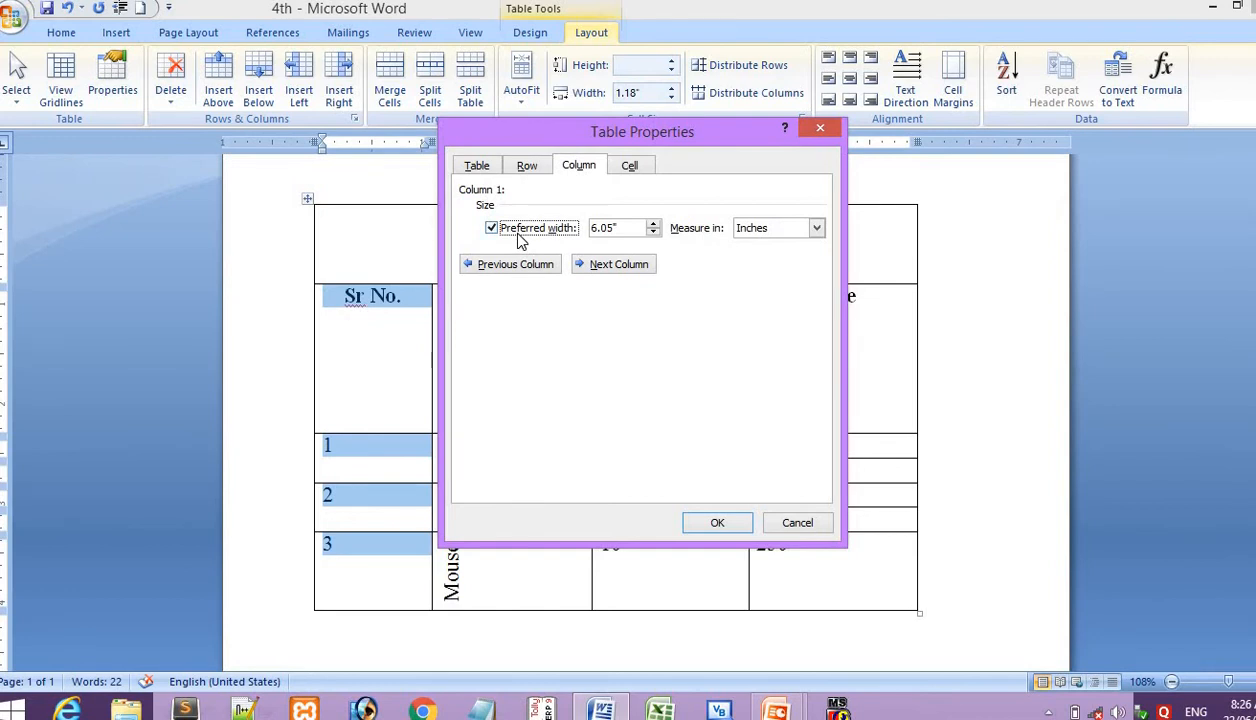
pyautogui.click(652, 233)
pyautogui.click(652, 233)
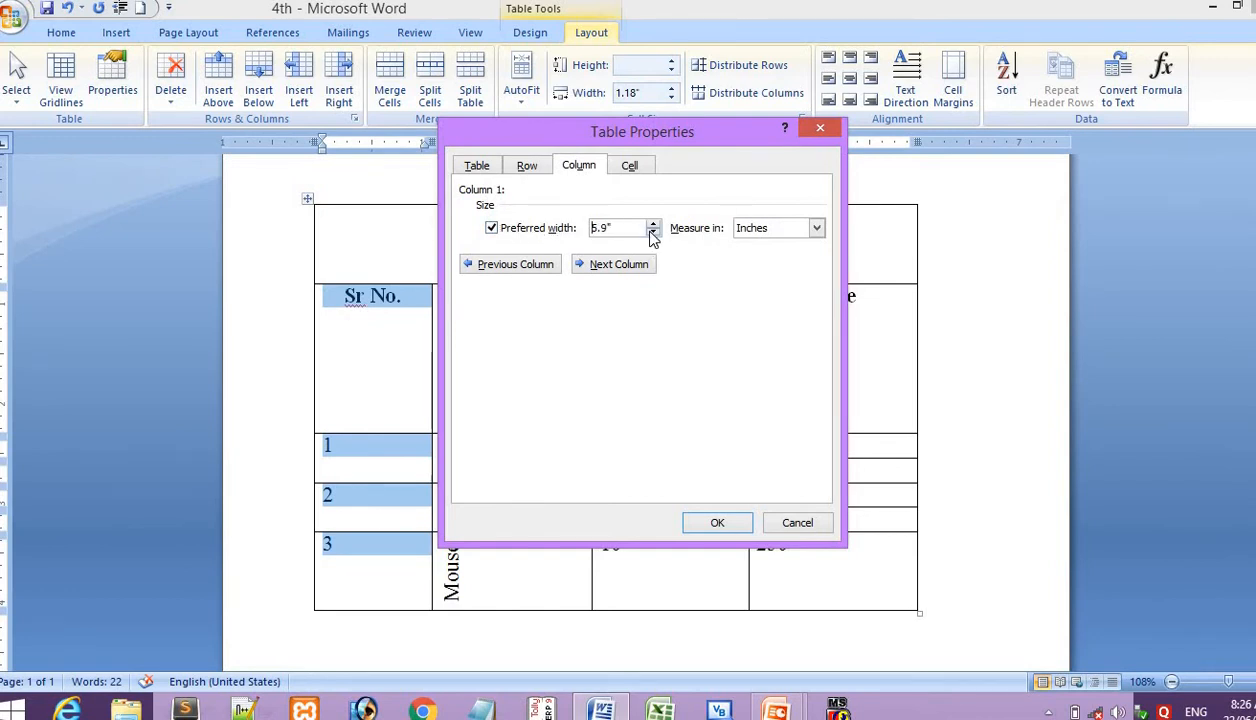
pyautogui.click(652, 233)
pyautogui.click(652, 233)
pyautogui.click(652, 233)
pyautogui.click(652, 233)
pyautogui.click(652, 233)
pyautogui.click(652, 233)
pyautogui.click(652, 233)
pyautogui.click(652, 233)
pyautogui.click(652, 233)
pyautogui.click(694, 528)
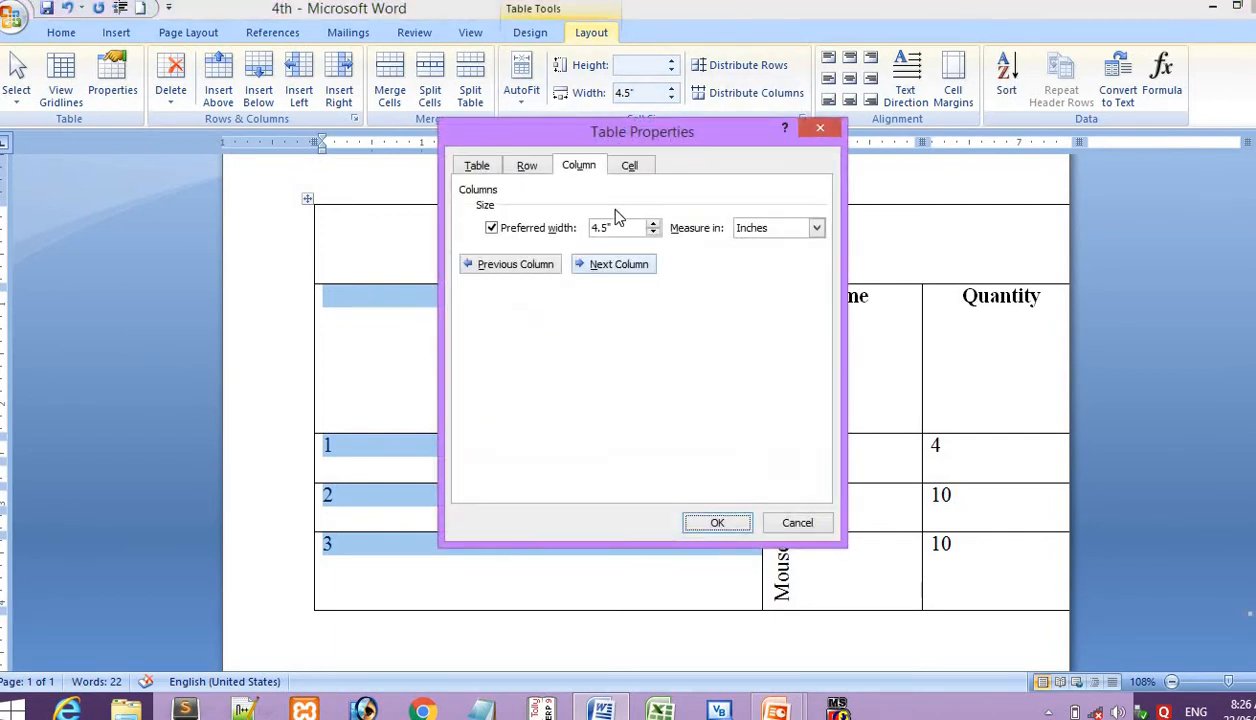
# Set the Sr No. column's preferred width to 0.5 inches.
pyautogui.moveTo(613, 228); pyautogui.dragTo(563, 240)
pyautogui.write('0.5')
pyautogui.press('Return')
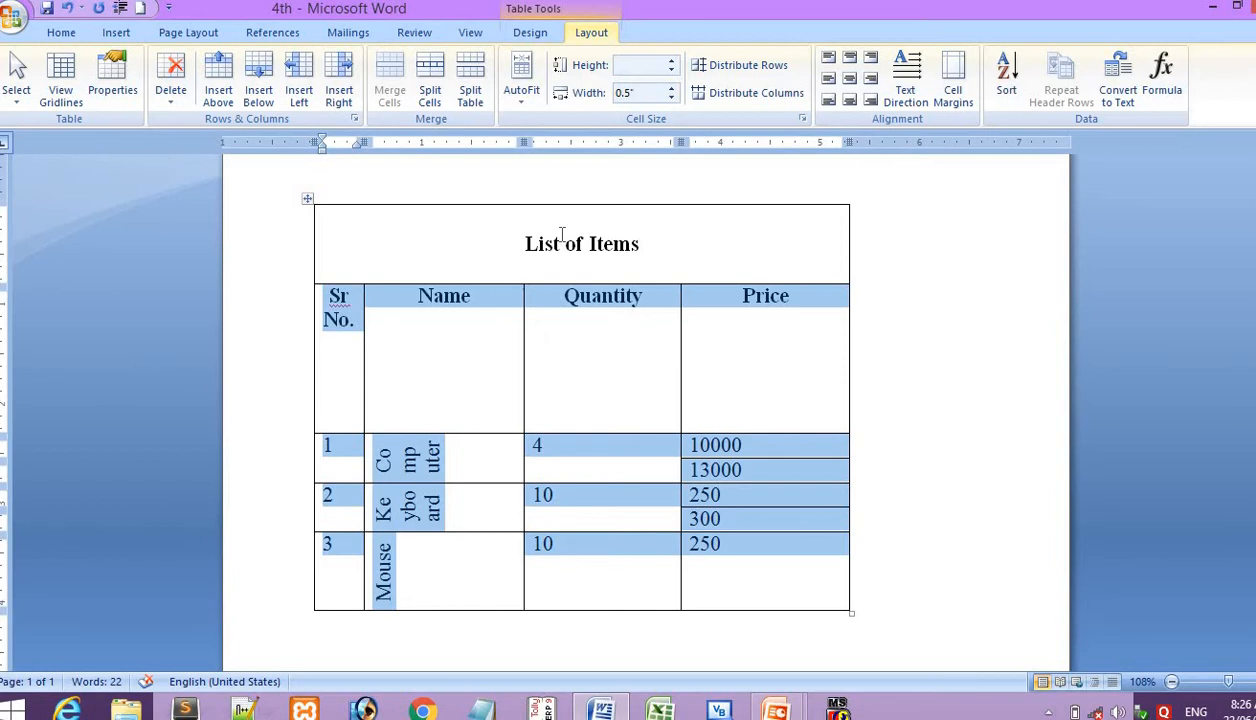
pyautogui.hotkey('alt', 'Tab')
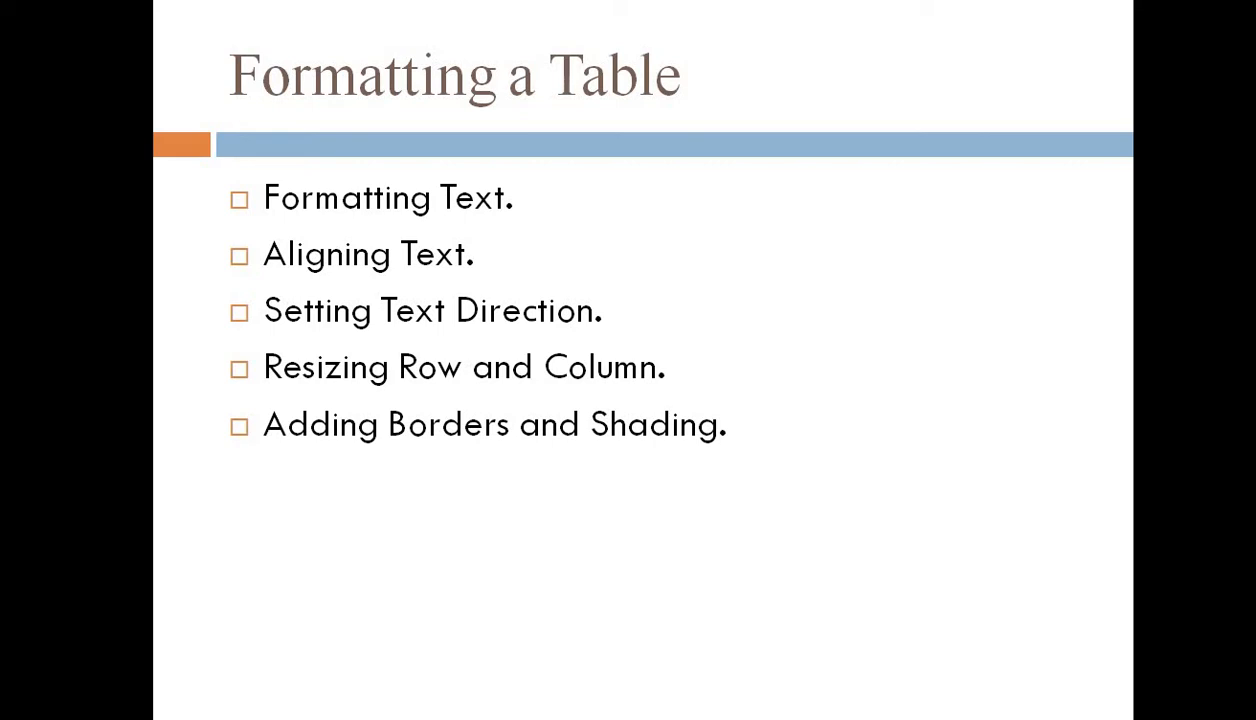
pyautogui.hotkey('alt', 'Tab')
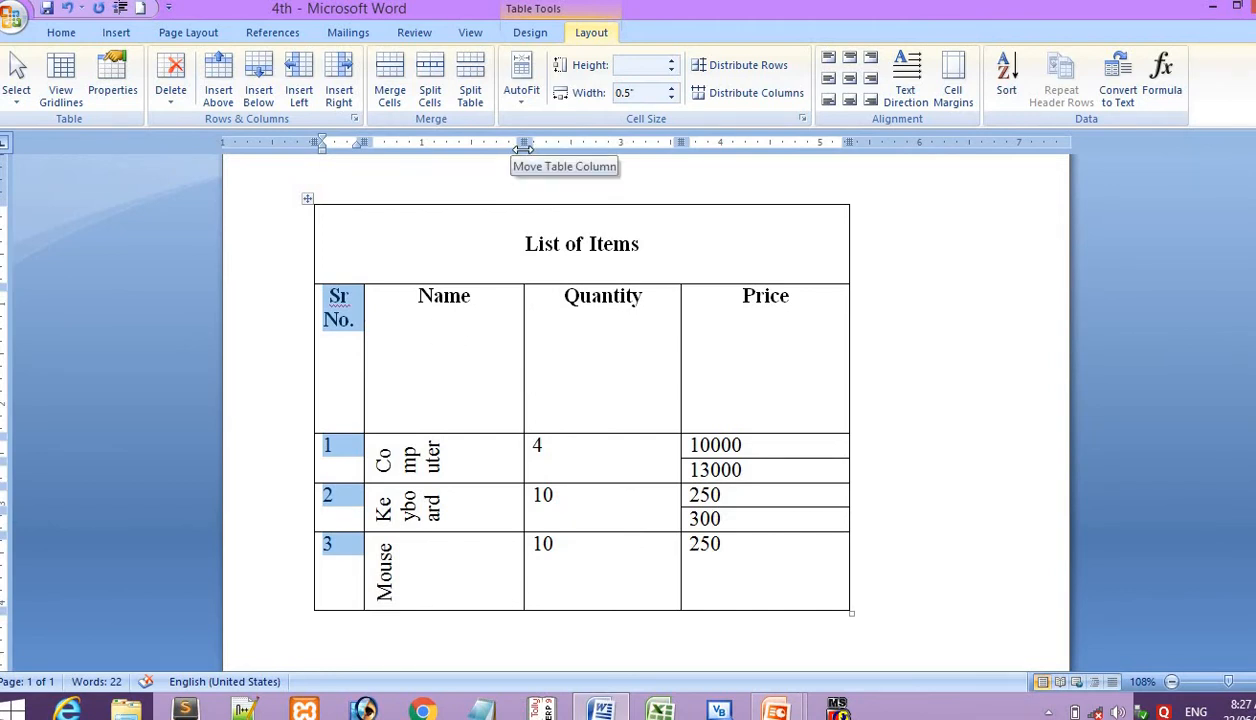
# Choose a triple-line border style for drawing on the table.
pyautogui.click(529, 35)
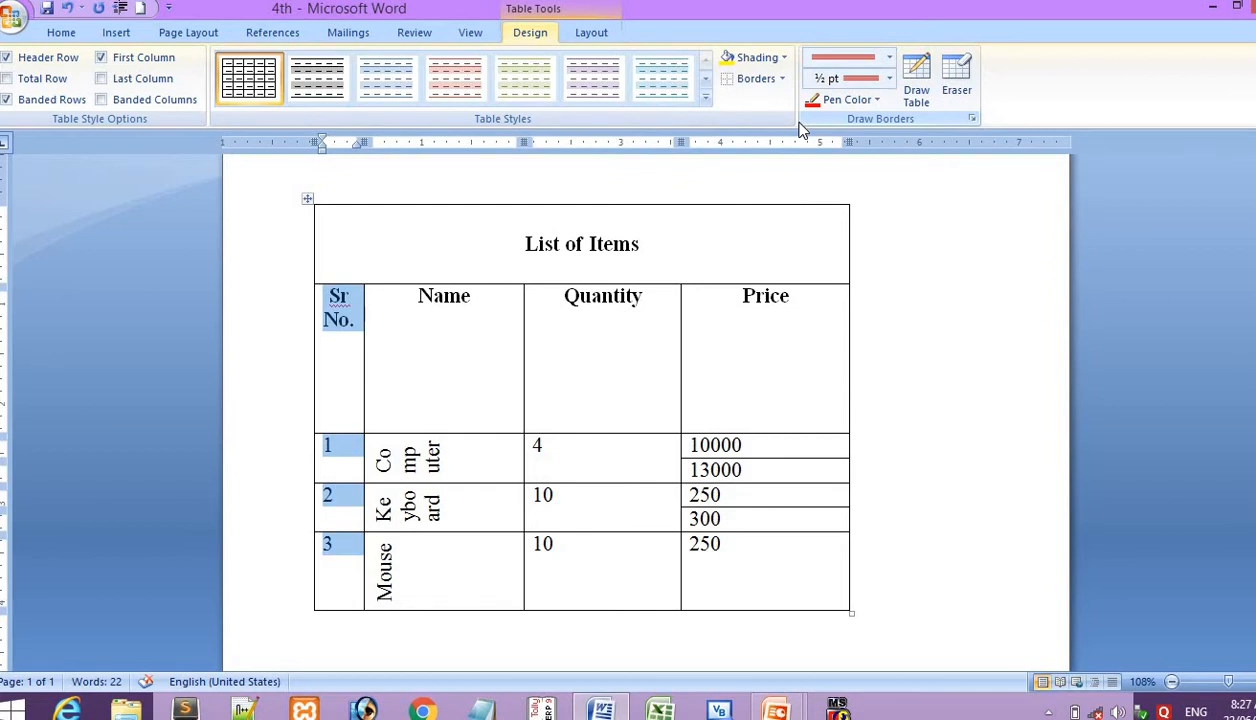
pyautogui.click(890, 79)
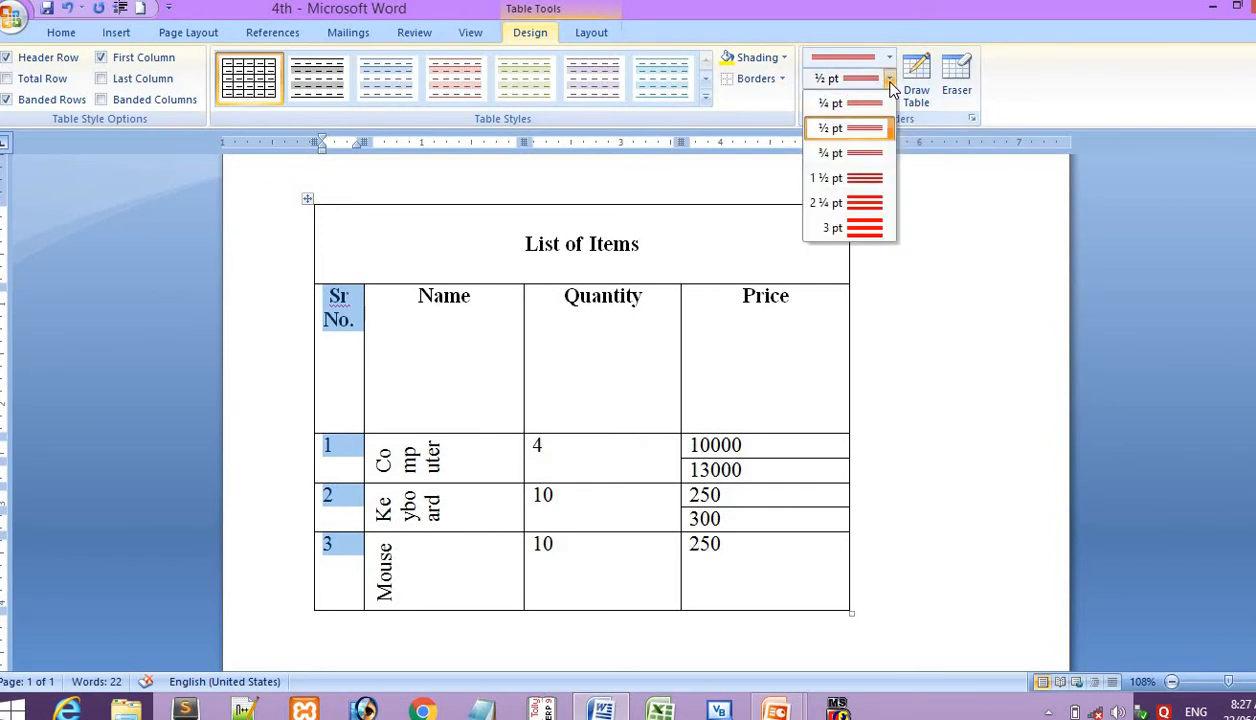
pyautogui.click(890, 57)
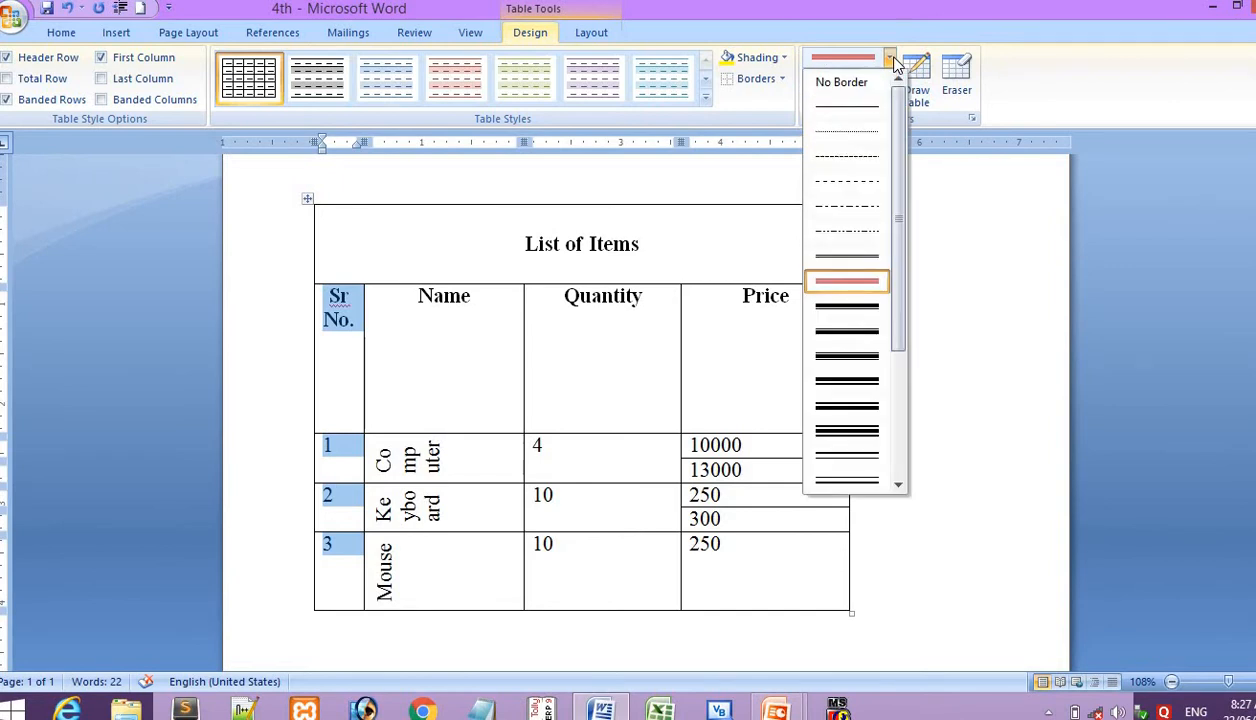
pyautogui.scroll(-1, 906, 420)
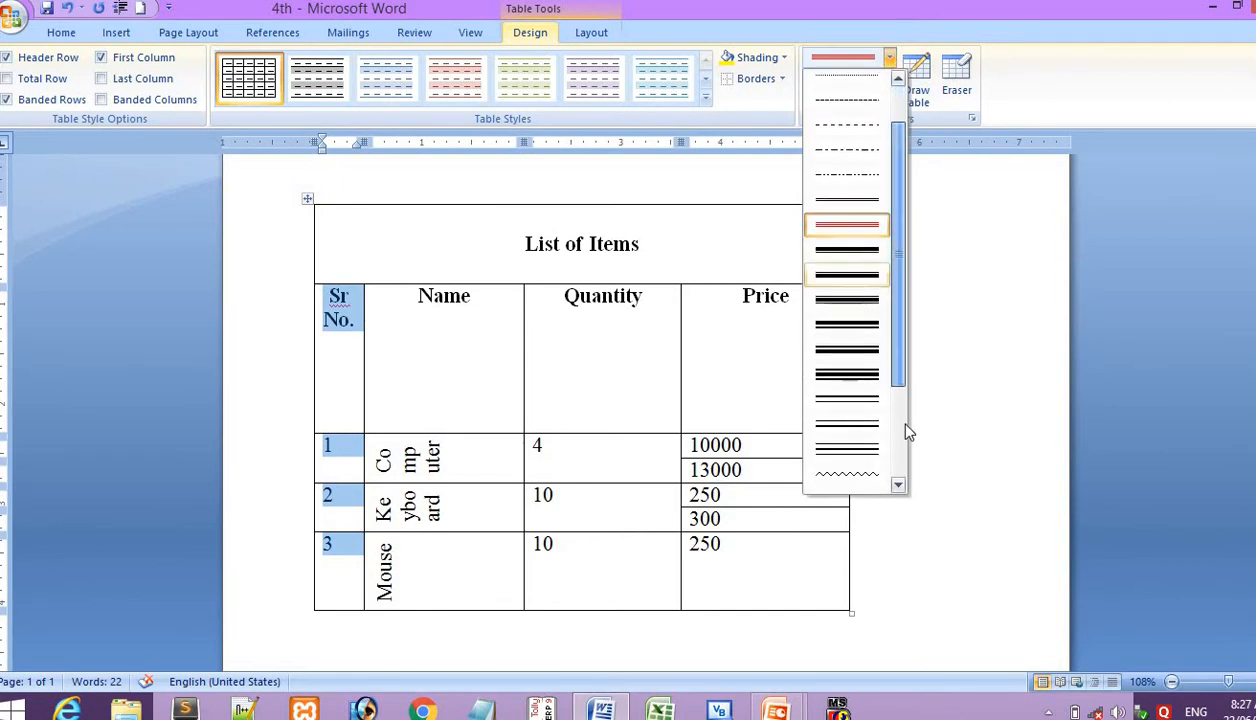
pyautogui.scroll(-1, 906, 430)
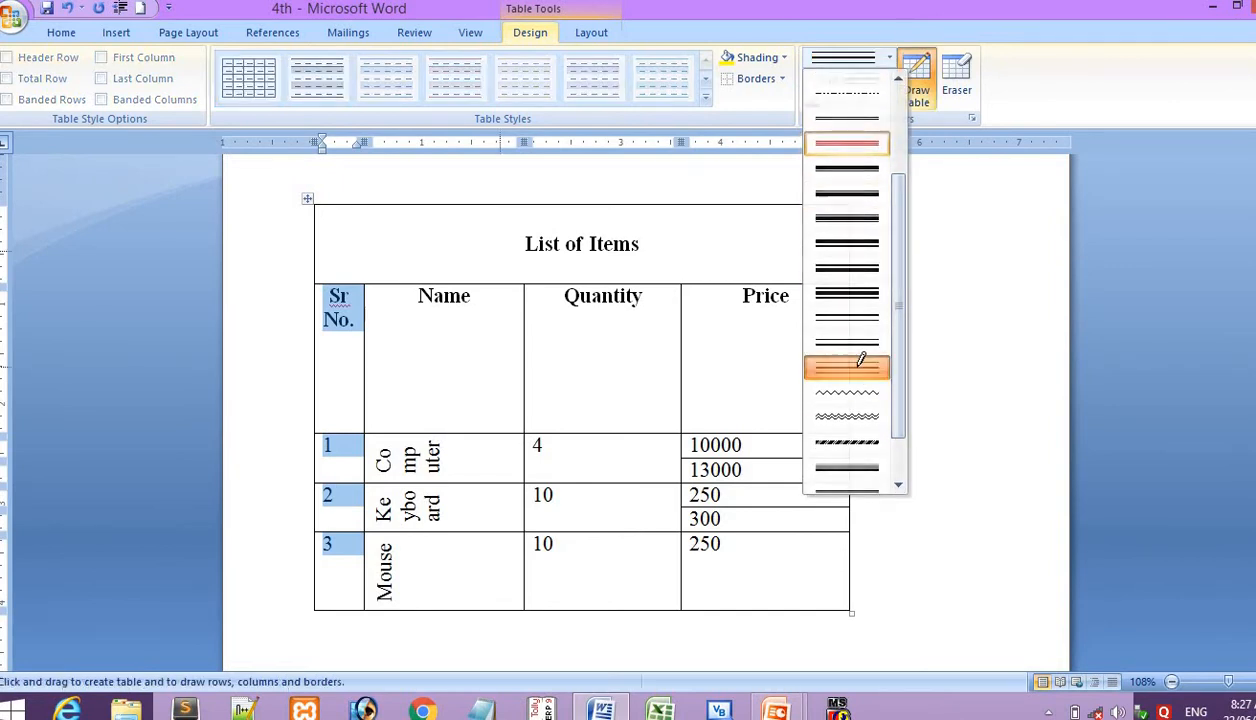
pyautogui.click(858, 368)
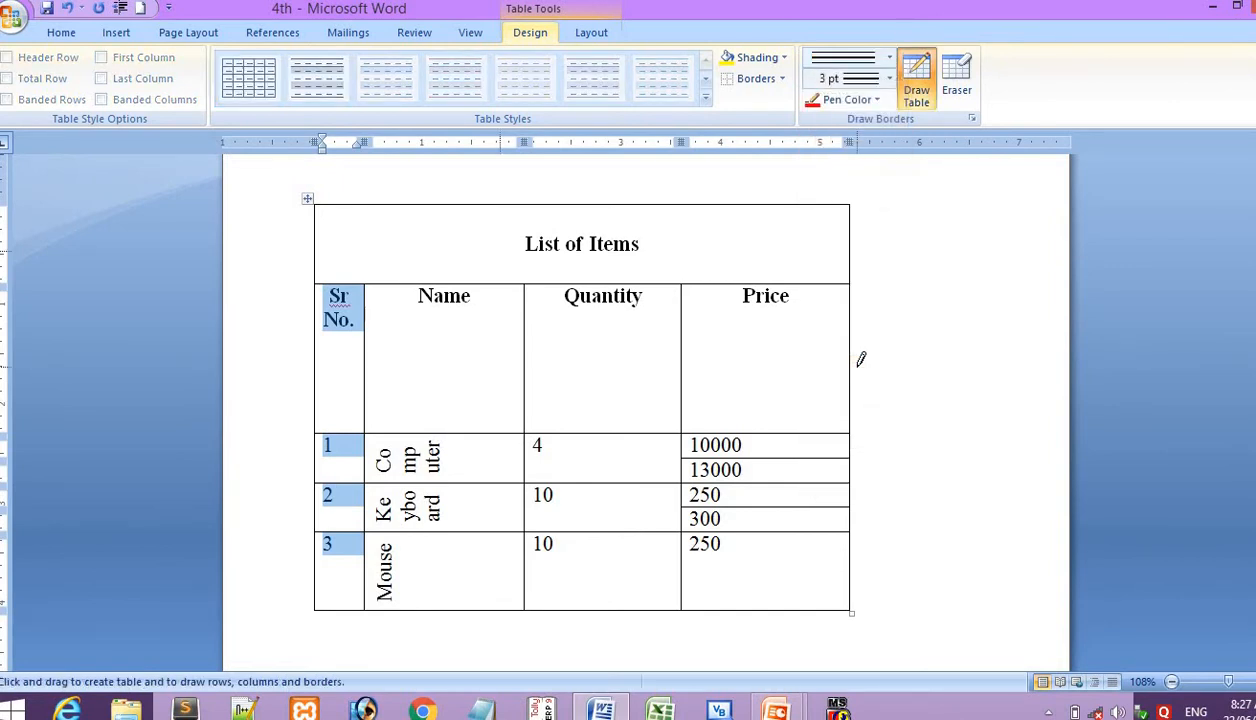
# Switch the border drawing pen to the thin-thick-thin line style at 3 pt.
pyautogui.click(889, 58)
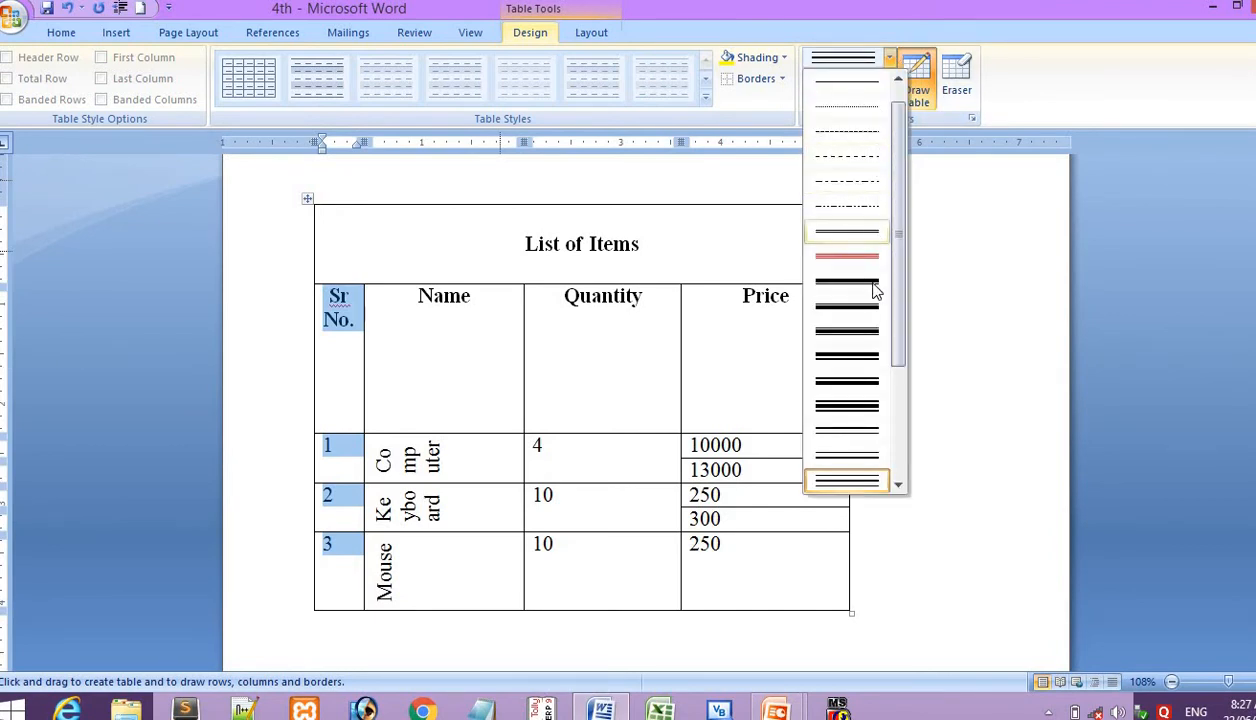
pyautogui.moveTo(897, 325); pyautogui.dragTo(895, 352)
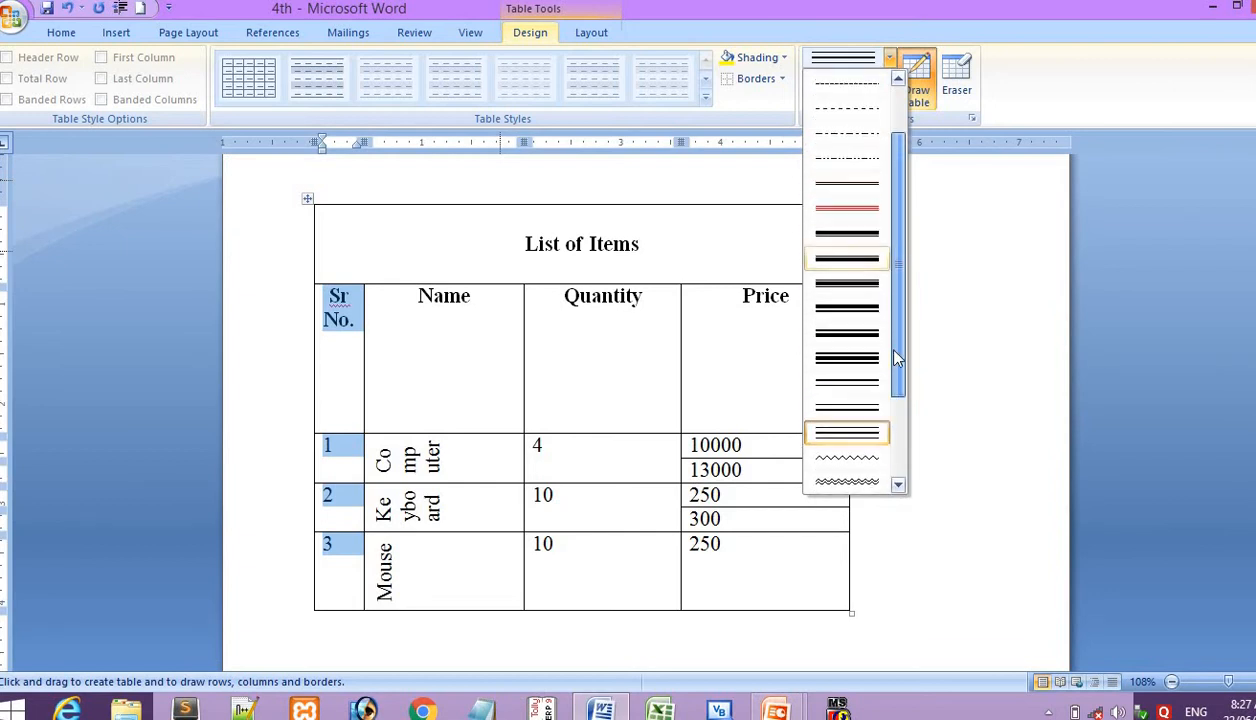
pyautogui.click(869, 283)
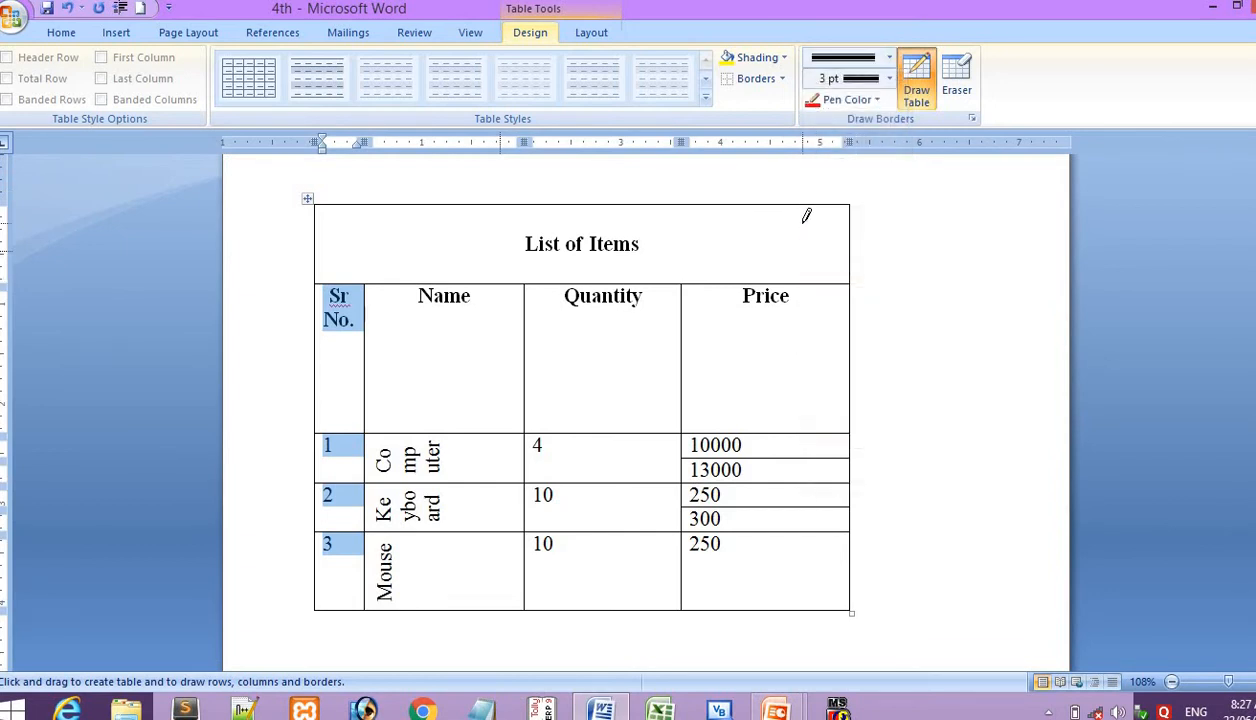
# Draw the 3 pt border along the table's upper and left outer edges and around the sides of the Price header cell.
pyautogui.click(679, 202)
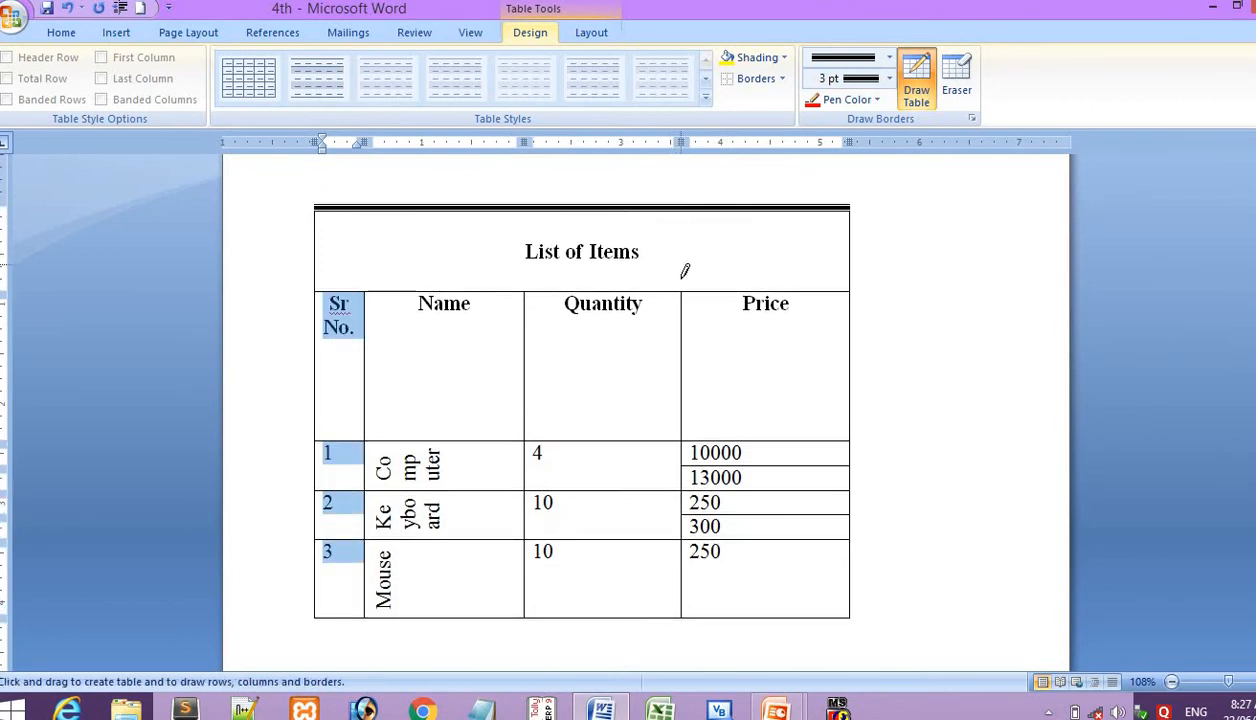
pyautogui.click(849, 335)
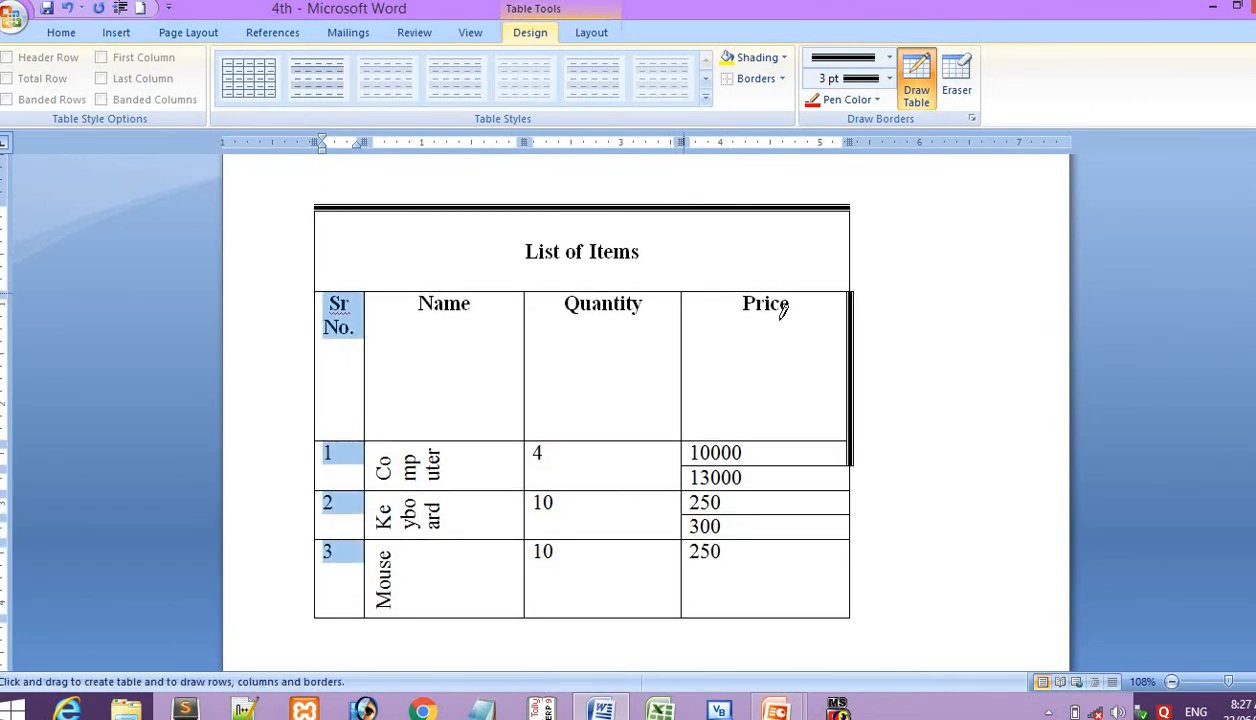
pyautogui.click(684, 349)
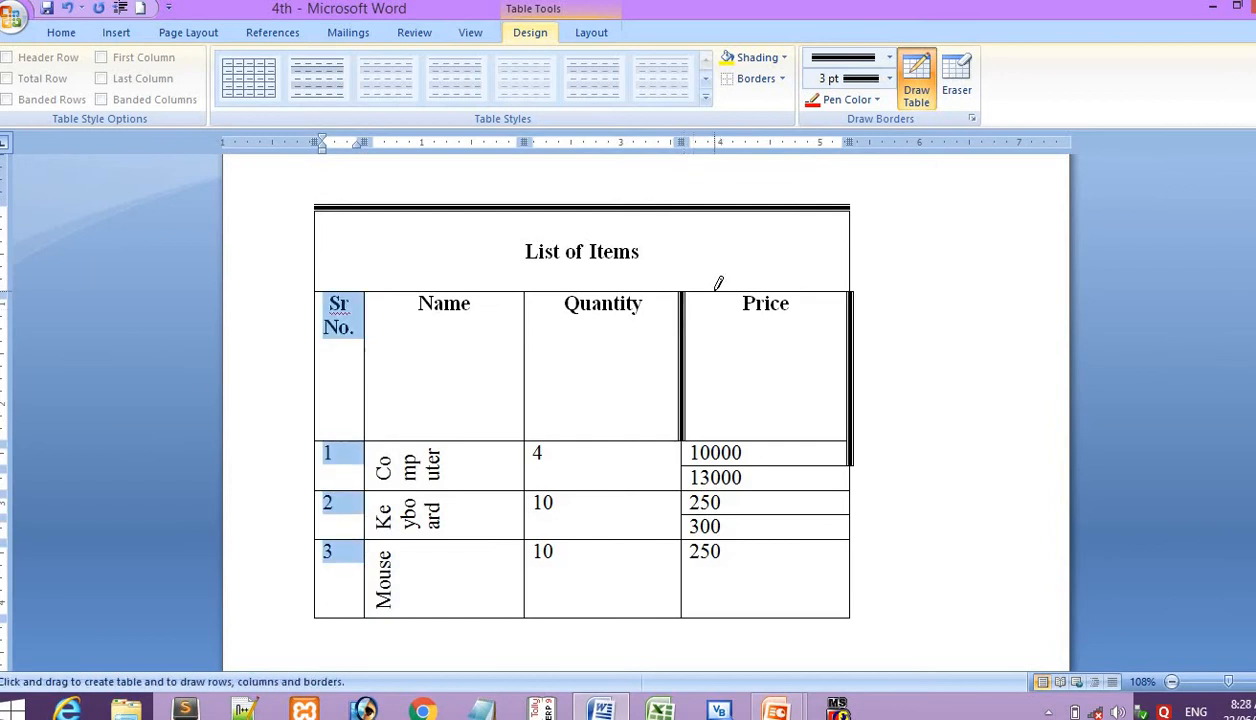
pyautogui.click(316, 236)
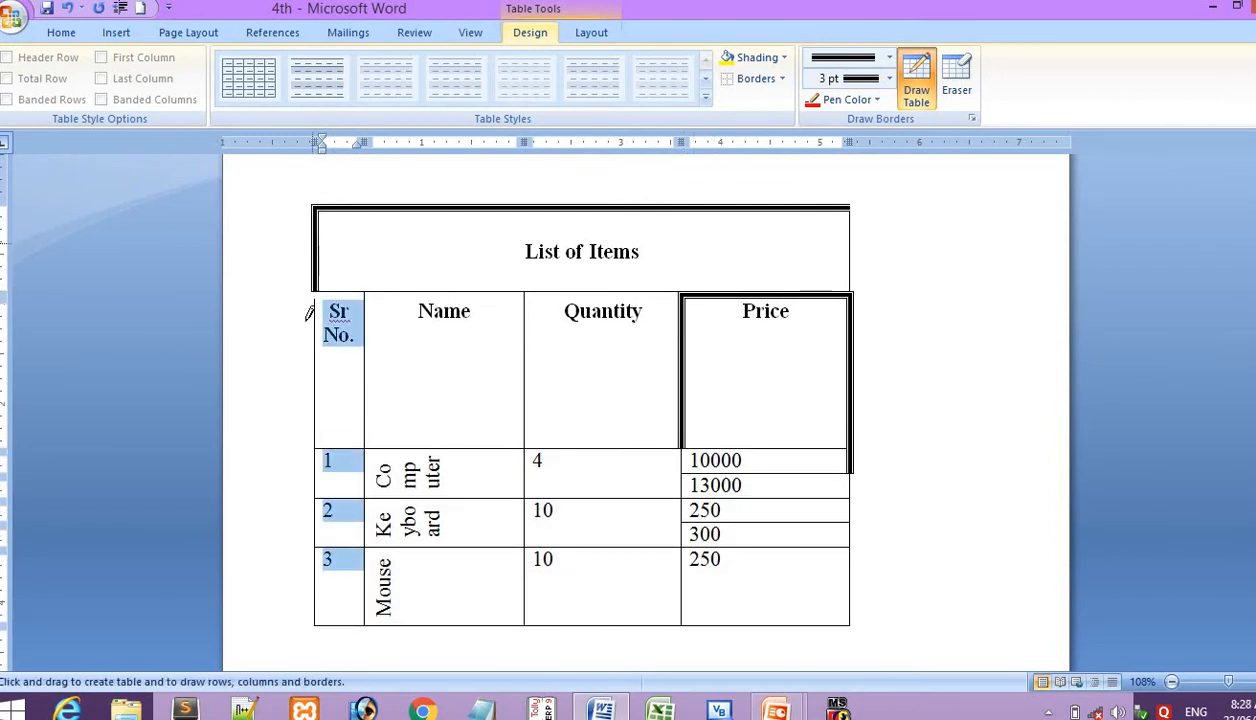
pyautogui.click(317, 387)
# Draw the 3 pt border down both sides of the Price column and along the table's lower edge from Name to Price.
pyautogui.moveTo(332, 534)
pyautogui.mouseDown()
pyautogui.moveTo(325, 599)
pyautogui.moveTo(447, 601)
pyautogui.moveTo(289, 647)
pyautogui.moveTo(310, 630)
pyautogui.moveTo(829, 622)
pyautogui.mouseUp()
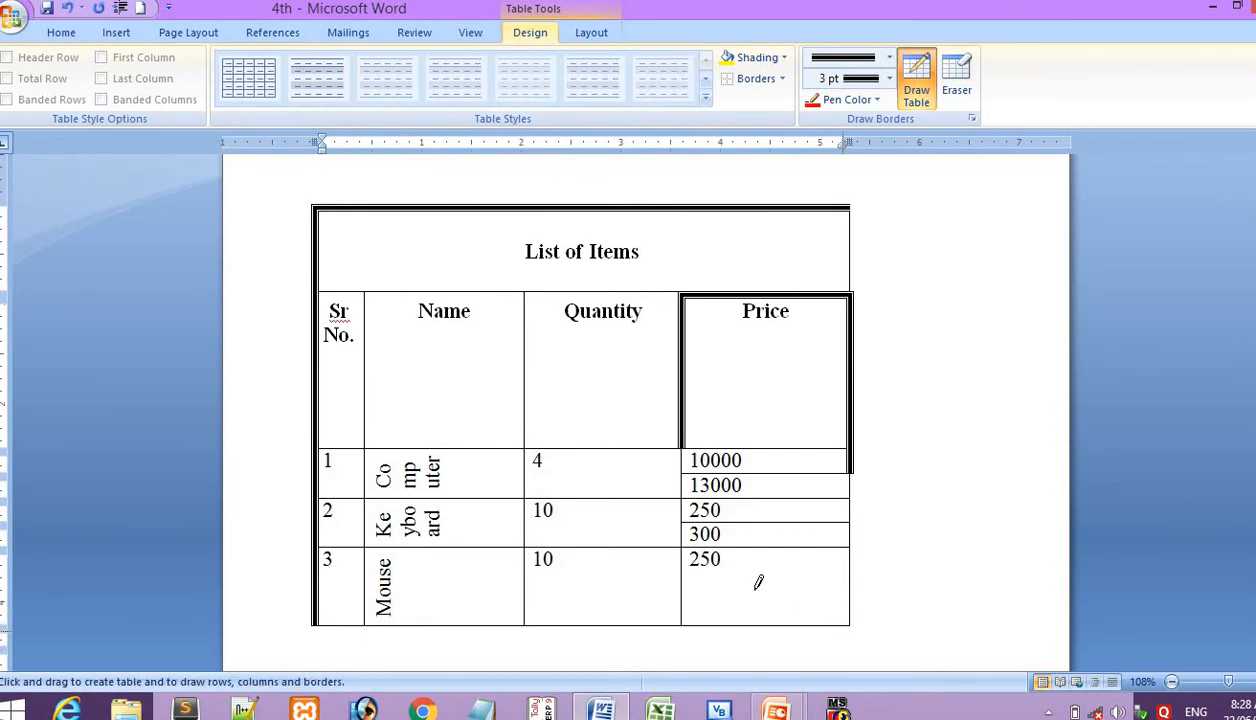
pyautogui.click(684, 582)
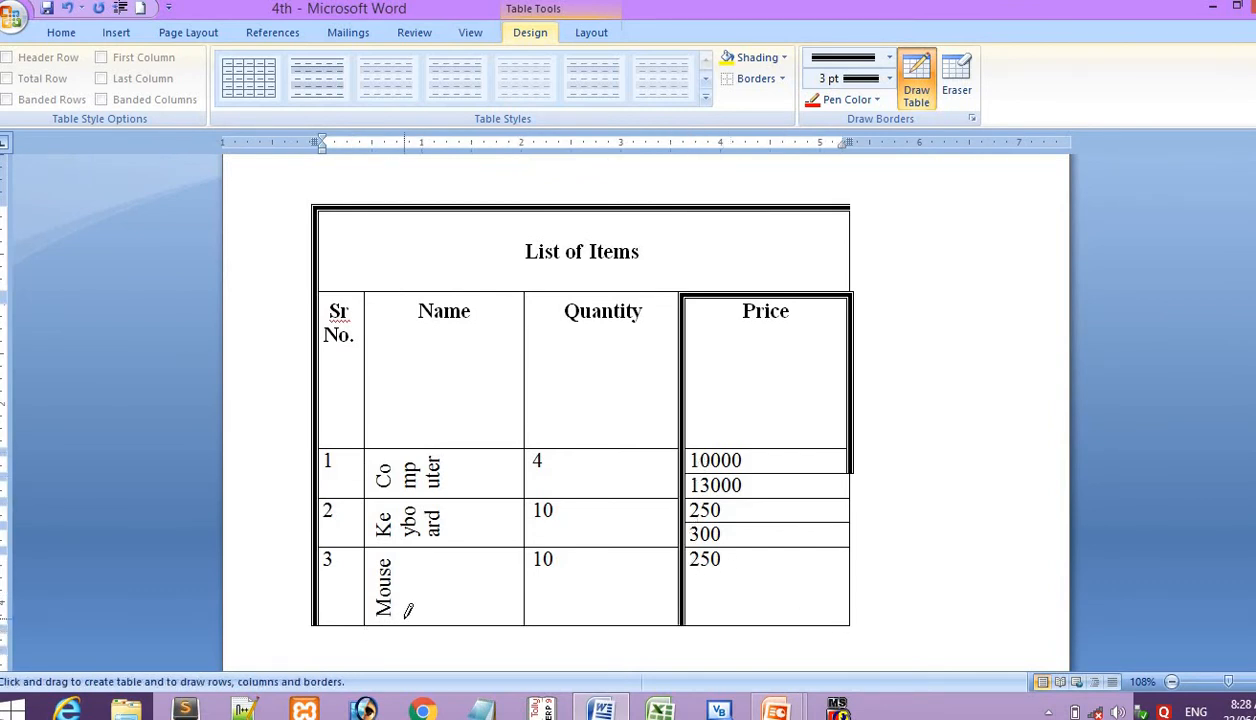
pyautogui.moveTo(398, 616); pyautogui.dragTo(780, 610)
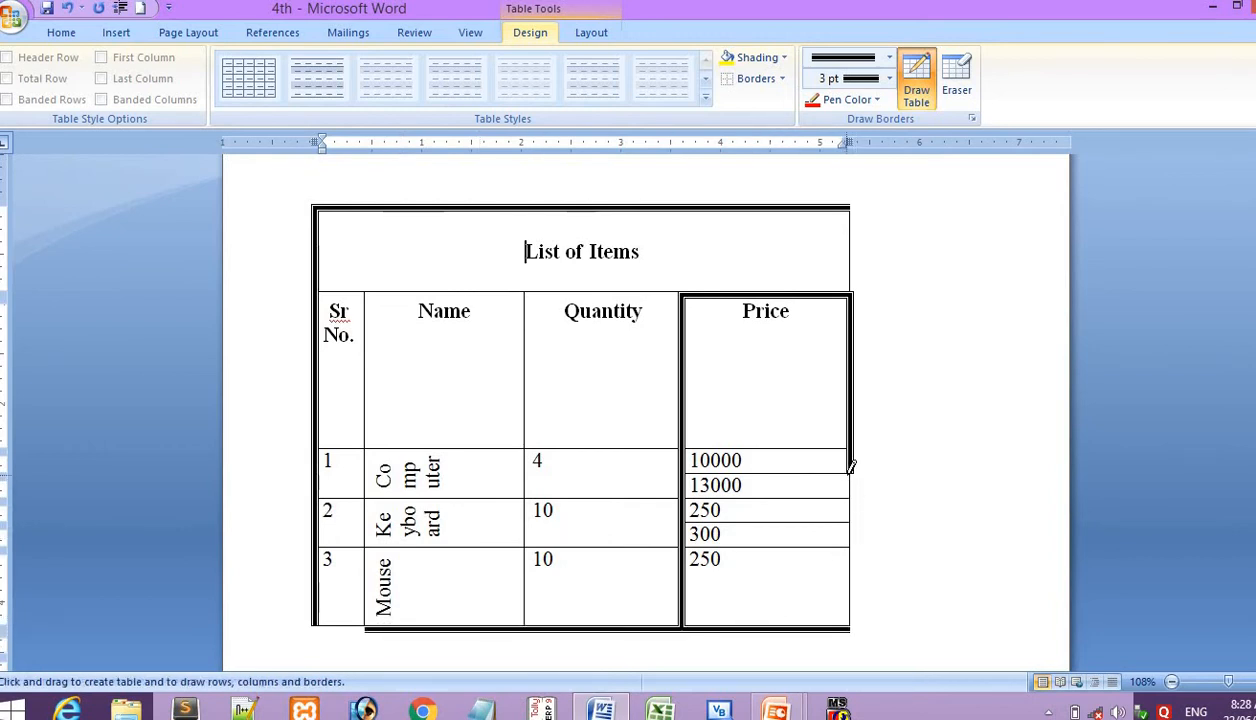
pyautogui.moveTo(850, 463)
pyautogui.mouseDown()
pyautogui.moveTo(865, 624)
pyautogui.moveTo(848, 590)
pyautogui.mouseUp()
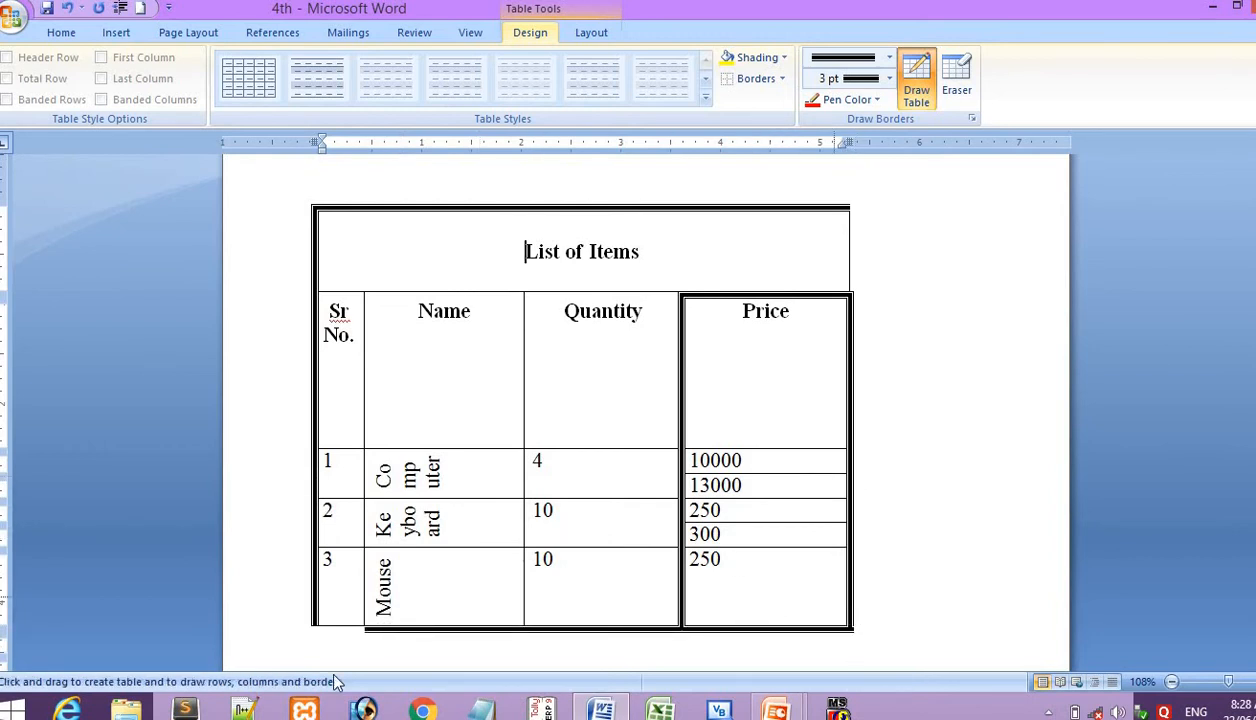
# Try to draw the 3 pt border along the lower edge of the Sr No. 3 cell.
pyautogui.moveTo(318, 624); pyautogui.dragTo(366, 626)
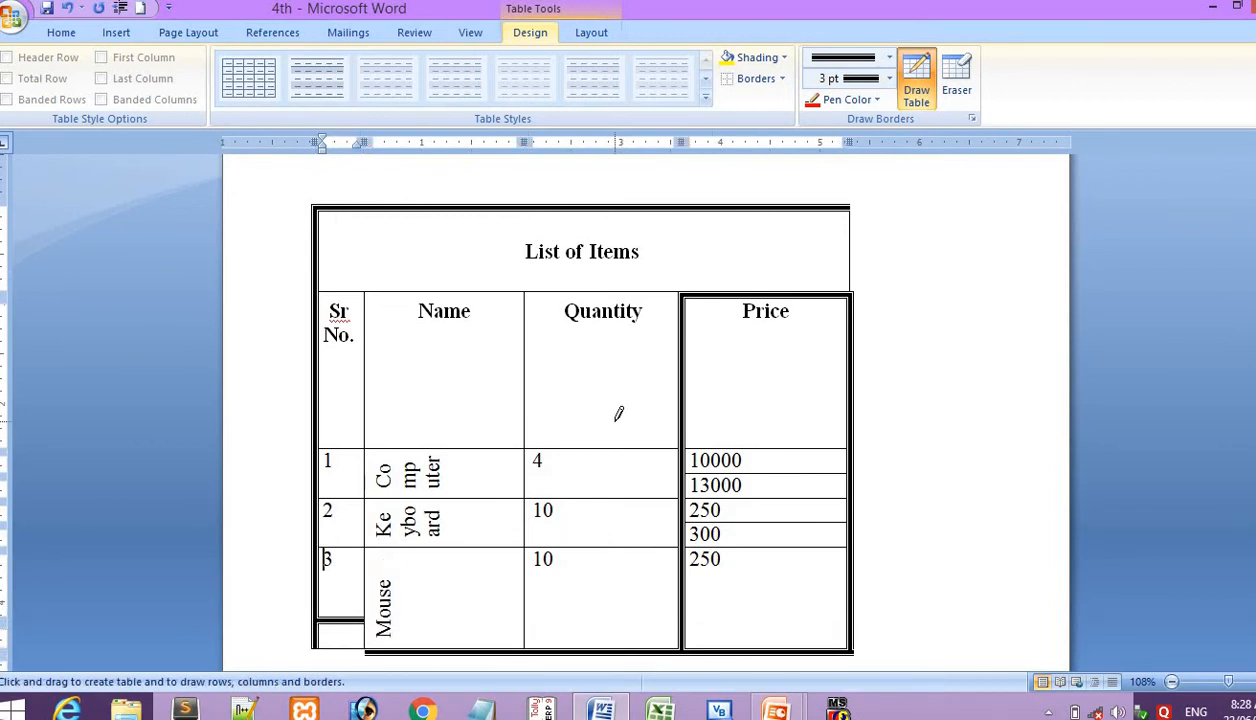
pyautogui.hotkey('ctrl', 'z')
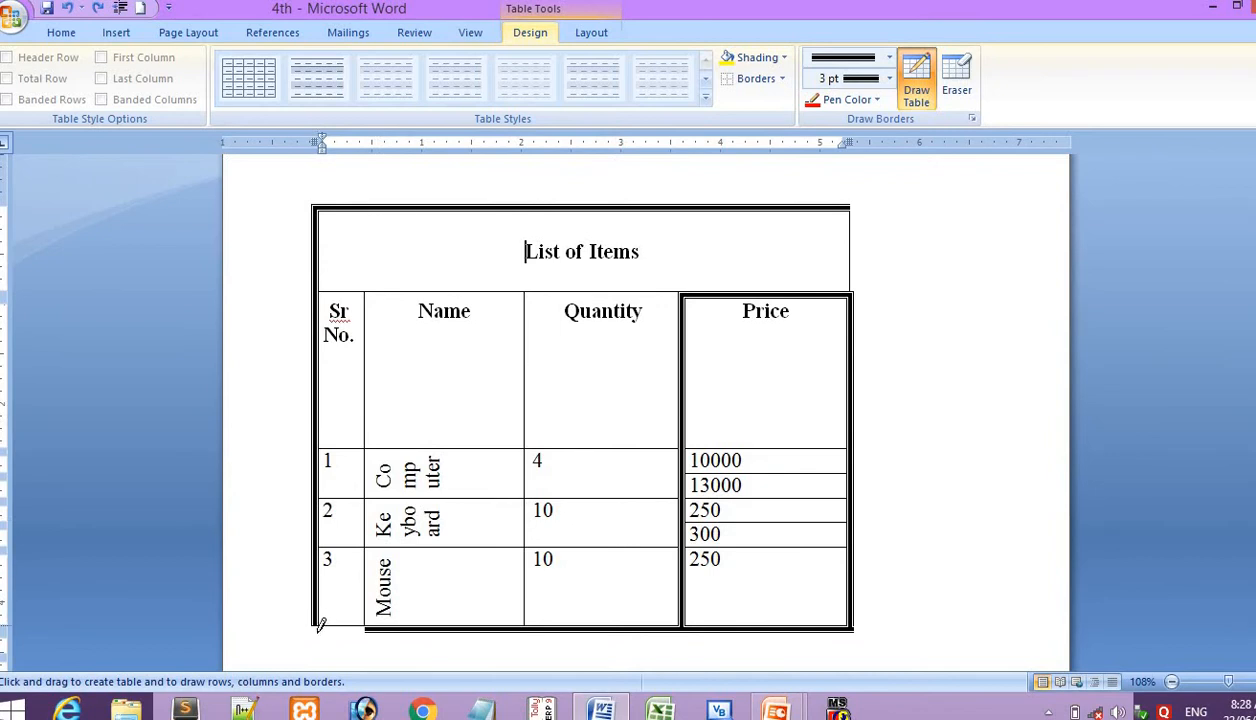
pyautogui.moveTo(318, 622)
pyautogui.mouseDown()
pyautogui.moveTo(366, 626)
pyautogui.moveTo(356, 646)
pyautogui.mouseUp()
pyautogui.hotkey('ctrl', 'z')
pyautogui.click(345, 628)
# Draw the 3 pt border on the right edge of the List of Items cell and above the Quantity header.
pyautogui.click(850, 250)
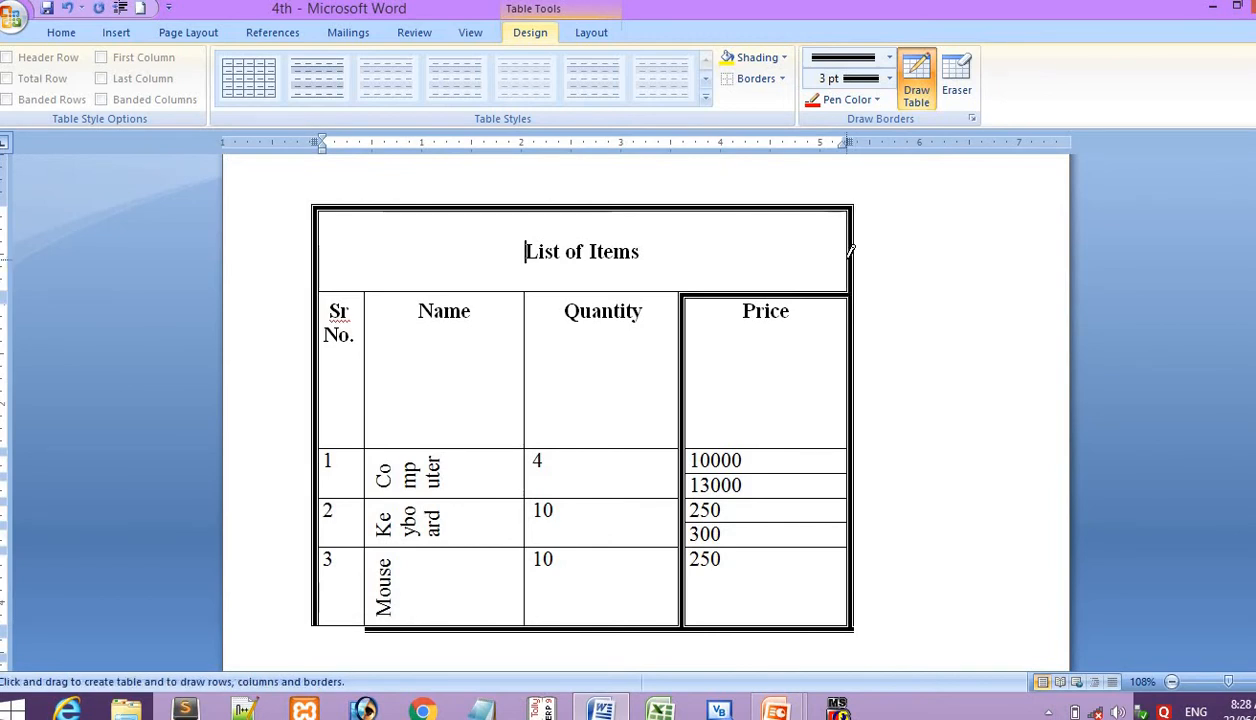
pyautogui.click(637, 285)
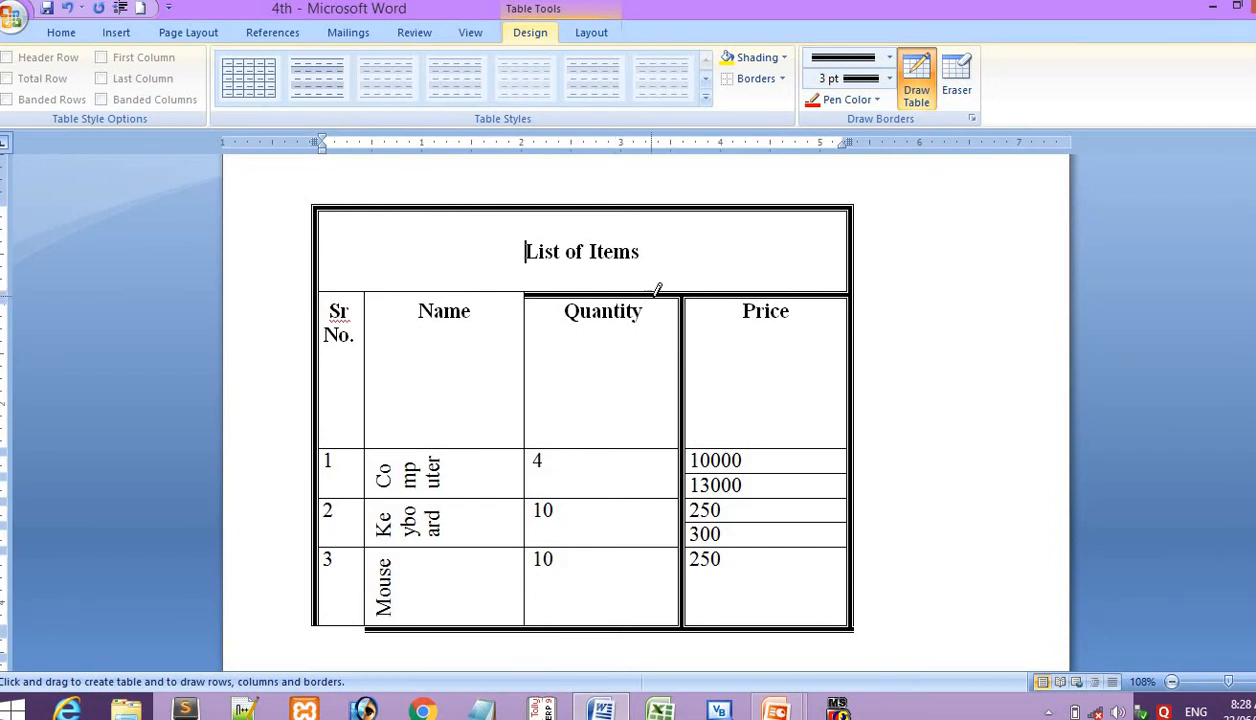
# Select the whole table and choose the All setting with a thick-and-thin double-line style in Borders and Shading.
pyautogui.hotkey('ctrl', 'a')
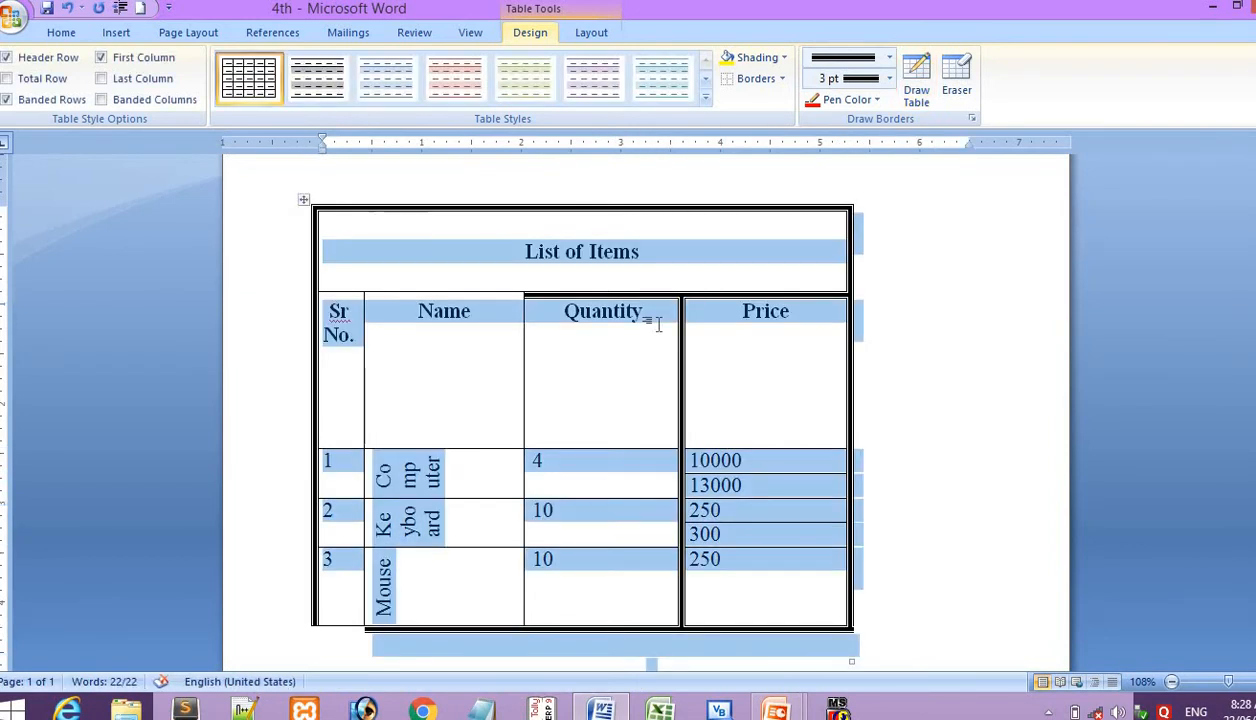
pyautogui.click(785, 80)
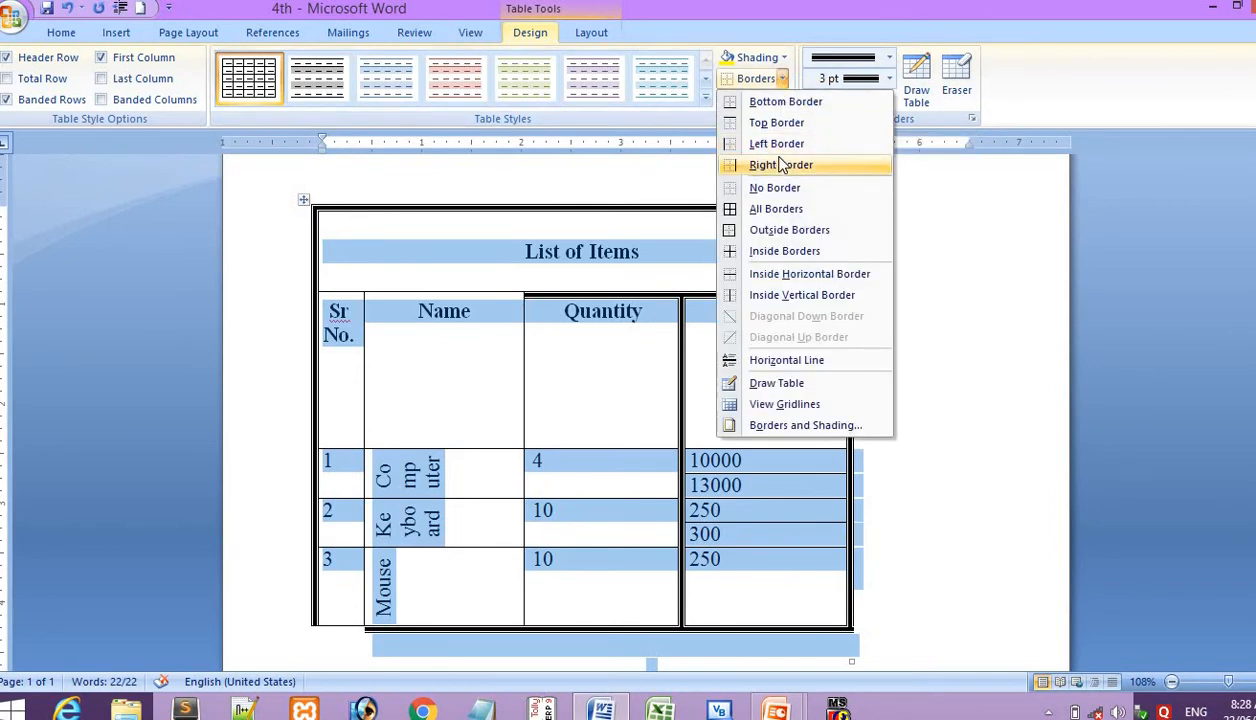
pyautogui.click(992, 250)
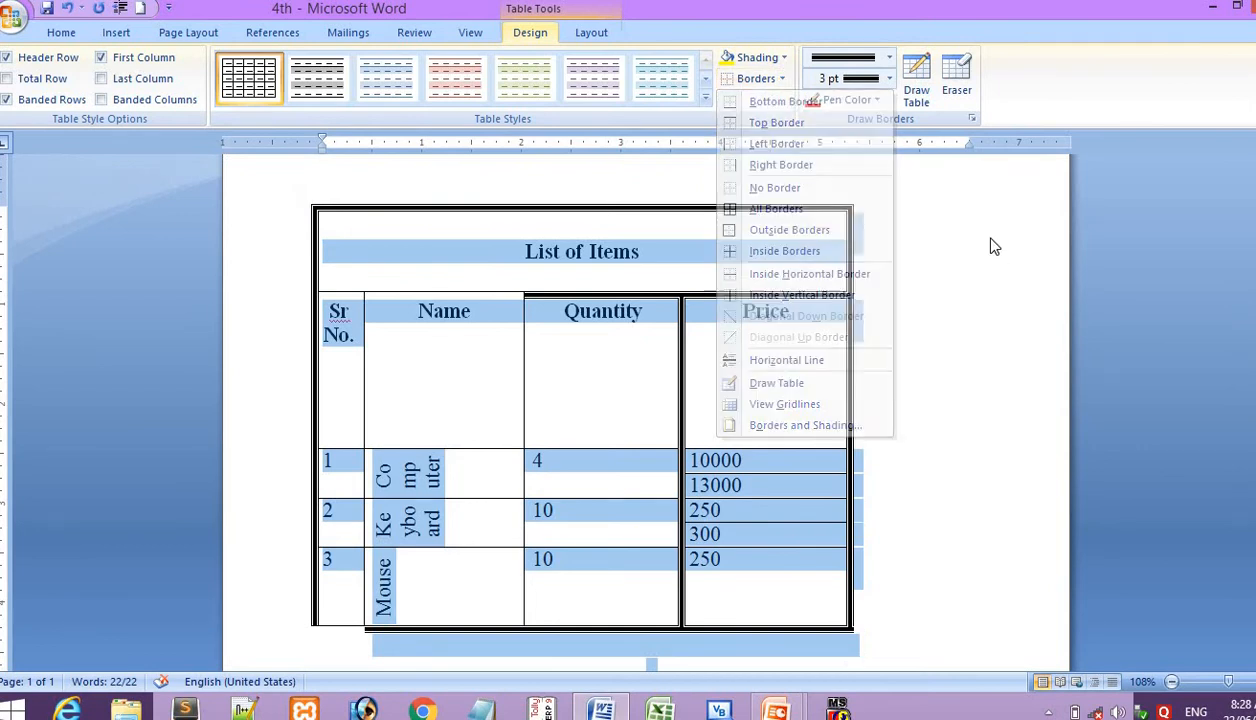
pyautogui.click(975, 122)
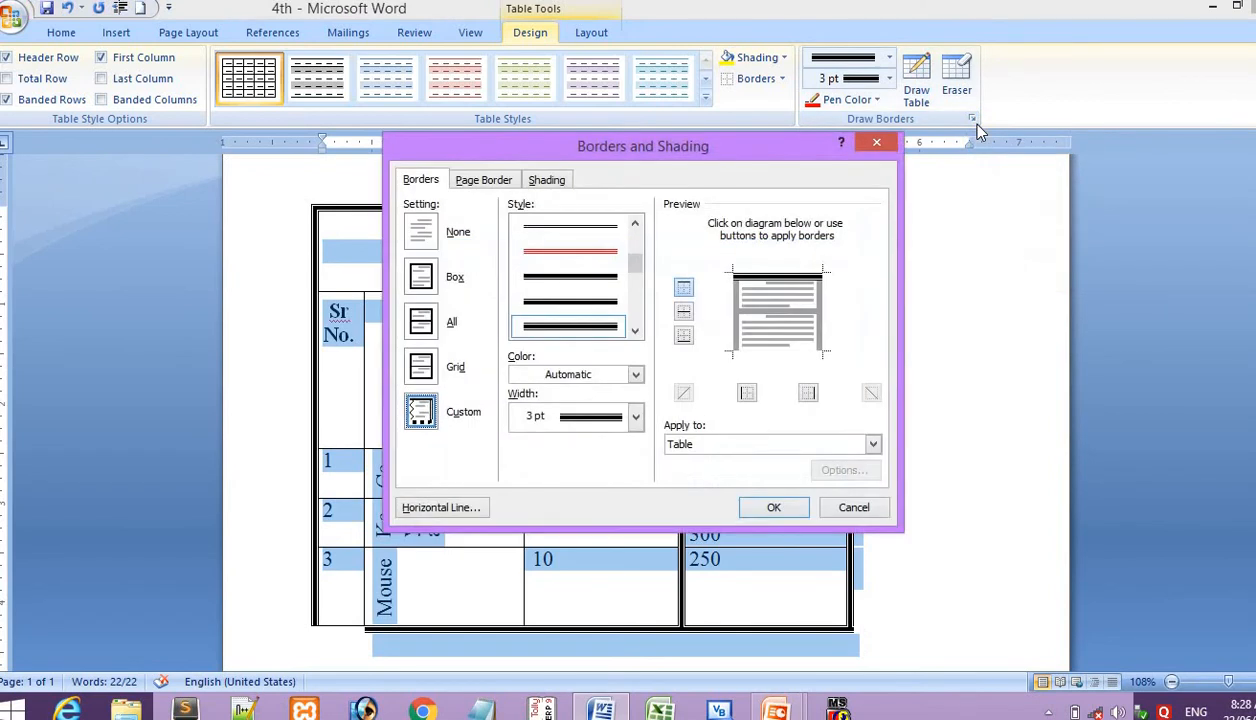
pyautogui.click(606, 285)
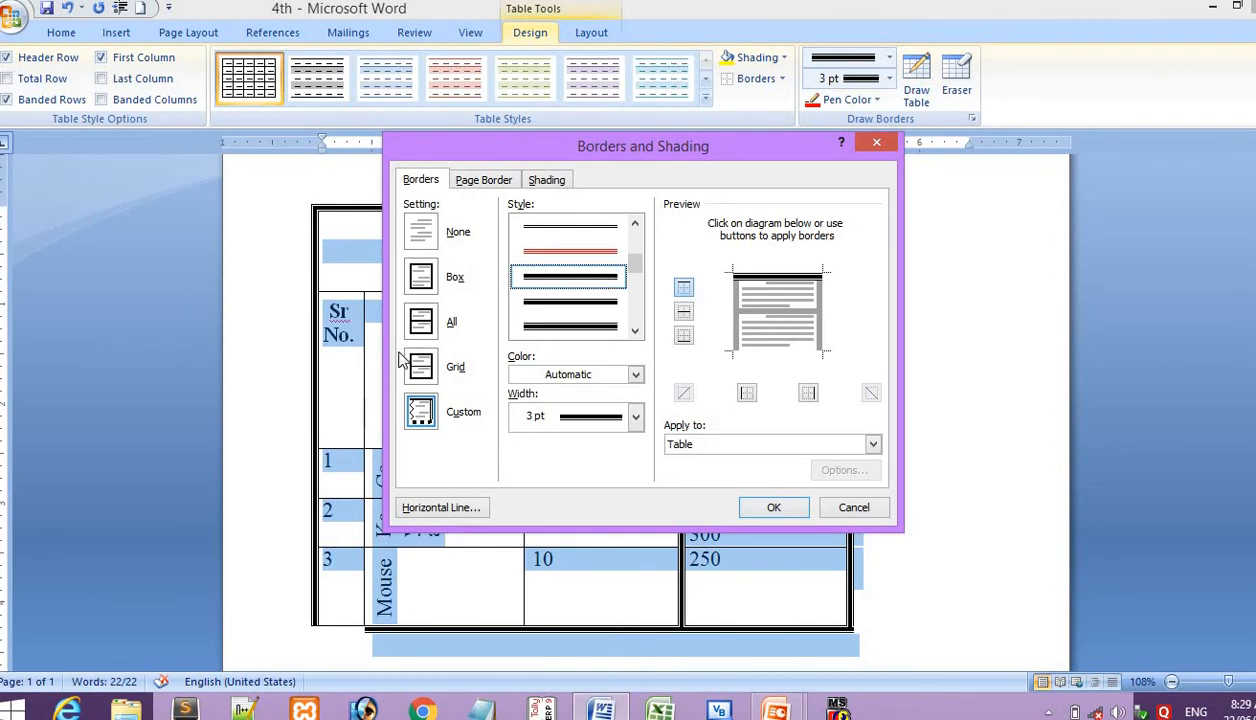
pyautogui.click(421, 325)
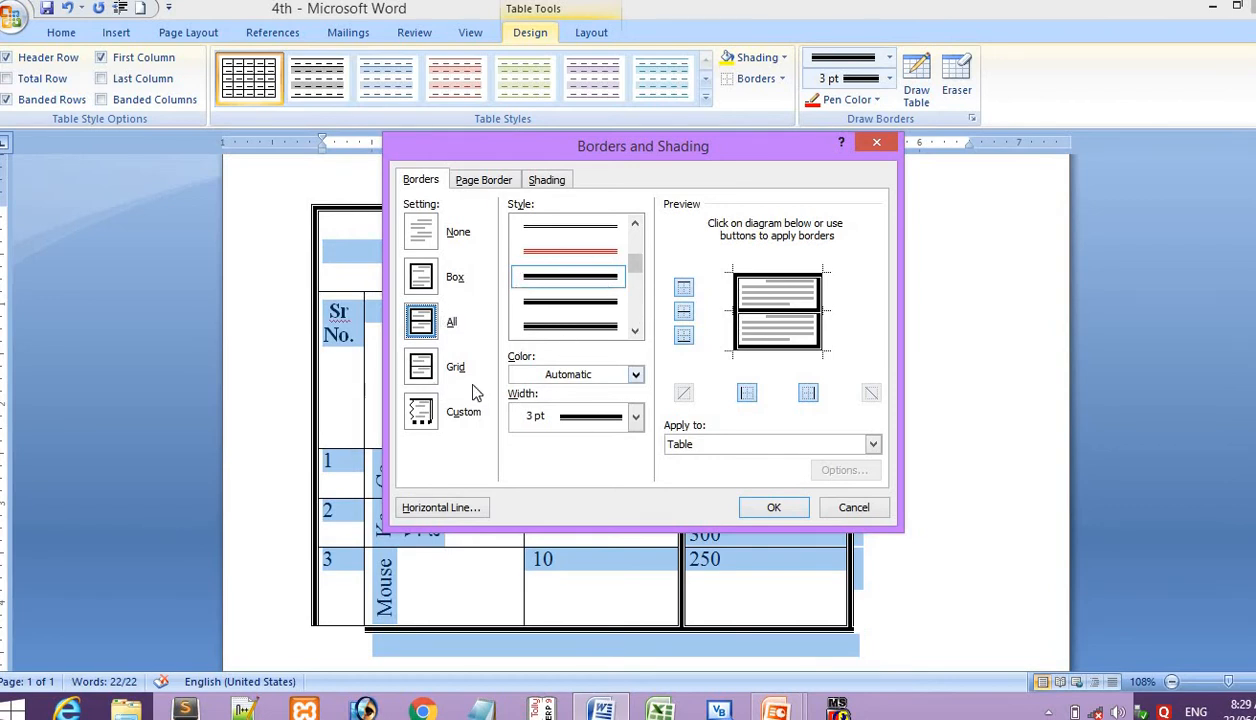
# Set the table border width to 1 ½ pt and the color to purple, and apply the borders.
pyautogui.click(636, 420)
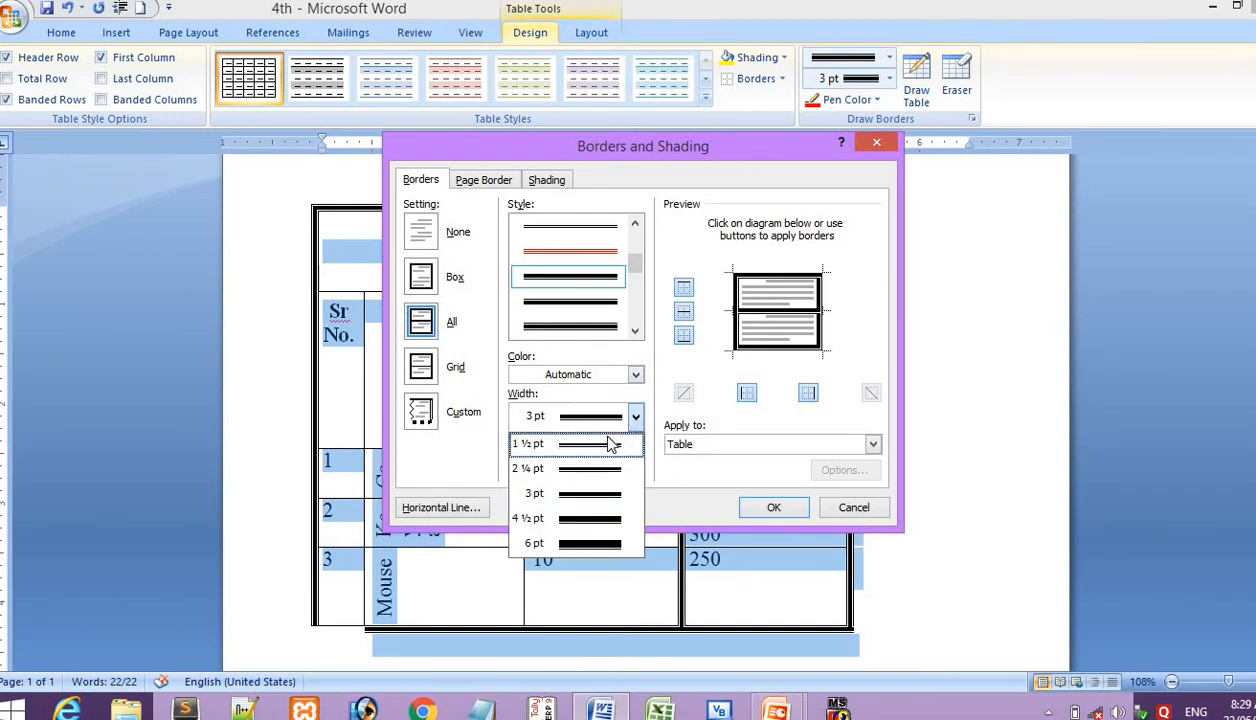
pyautogui.click(610, 447)
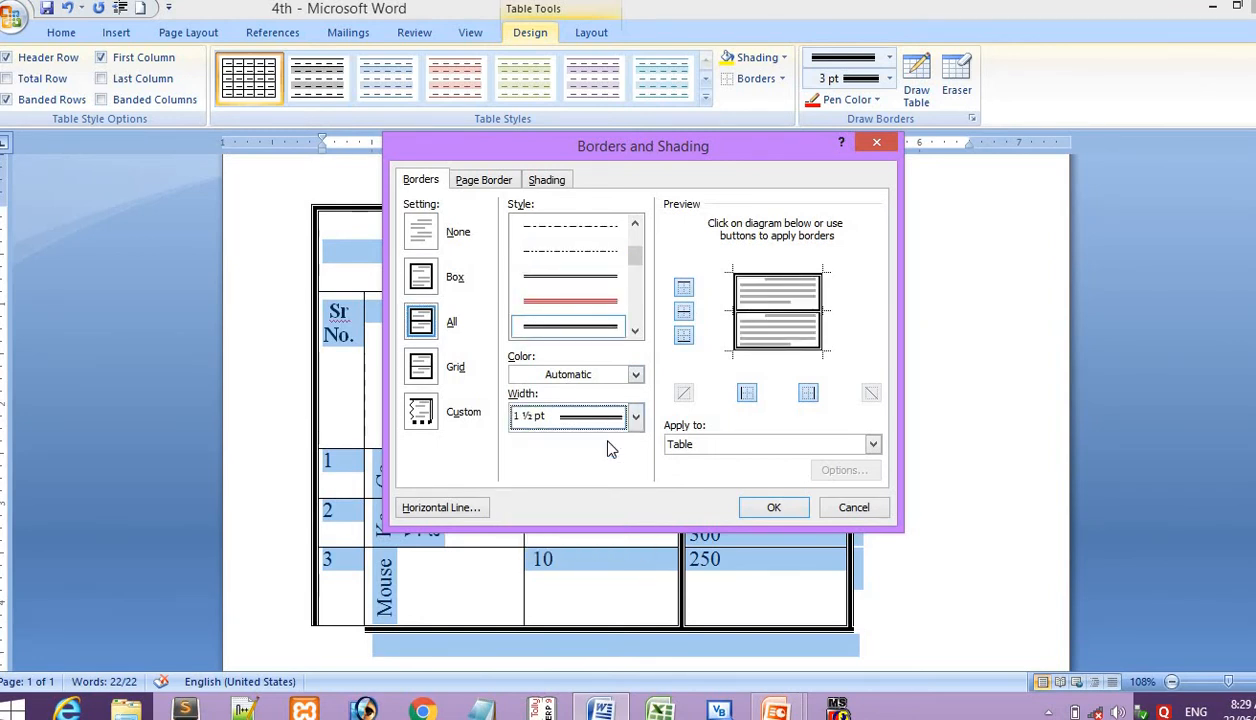
pyautogui.click(636, 376)
pyautogui.click(636, 376)
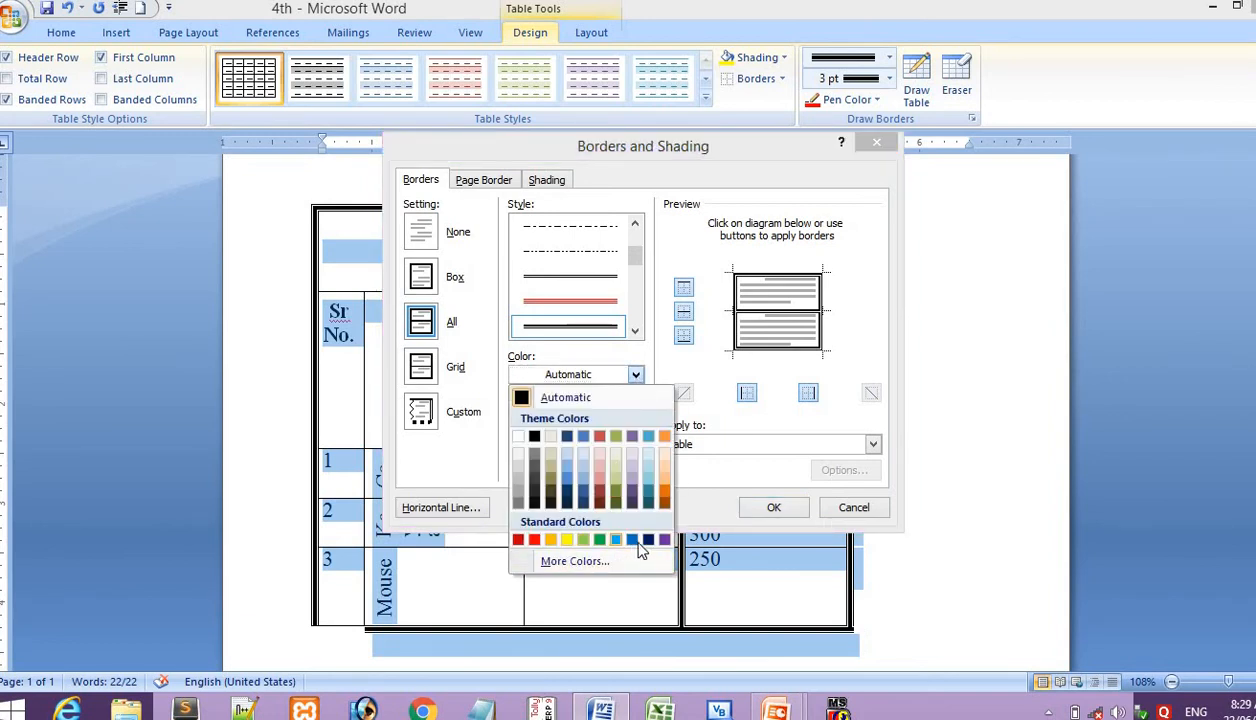
pyautogui.click(665, 540)
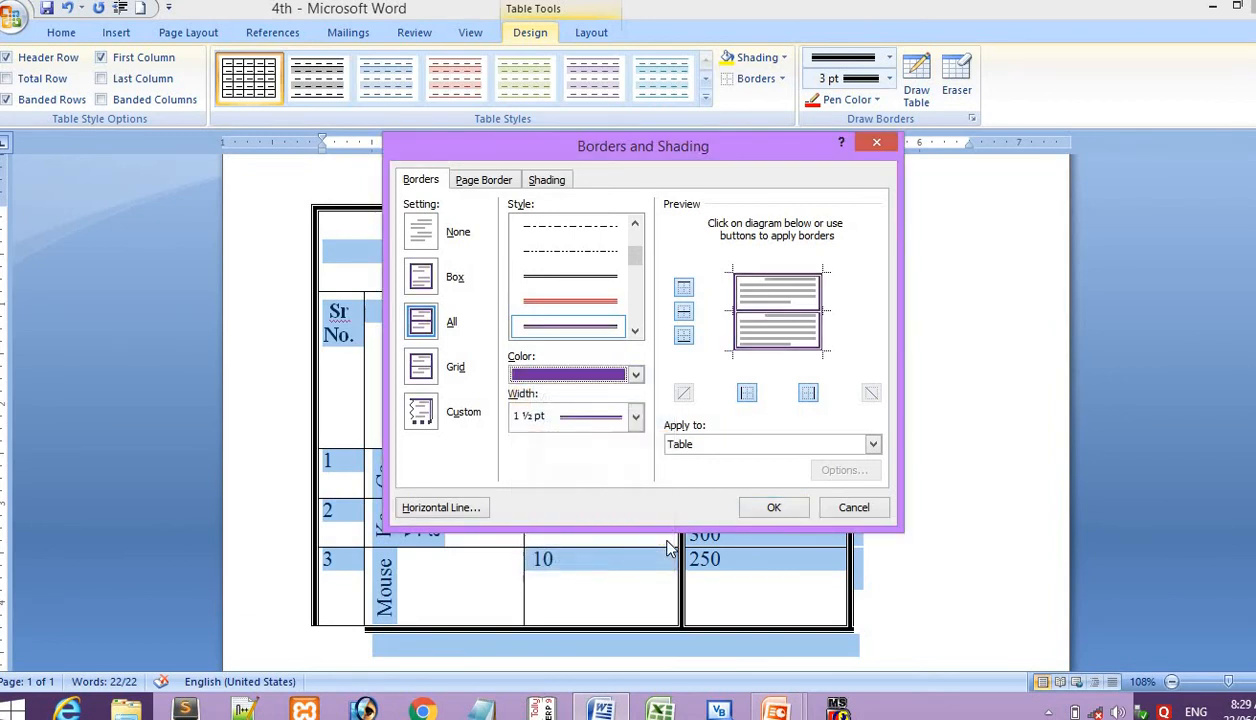
pyautogui.click(758, 509)
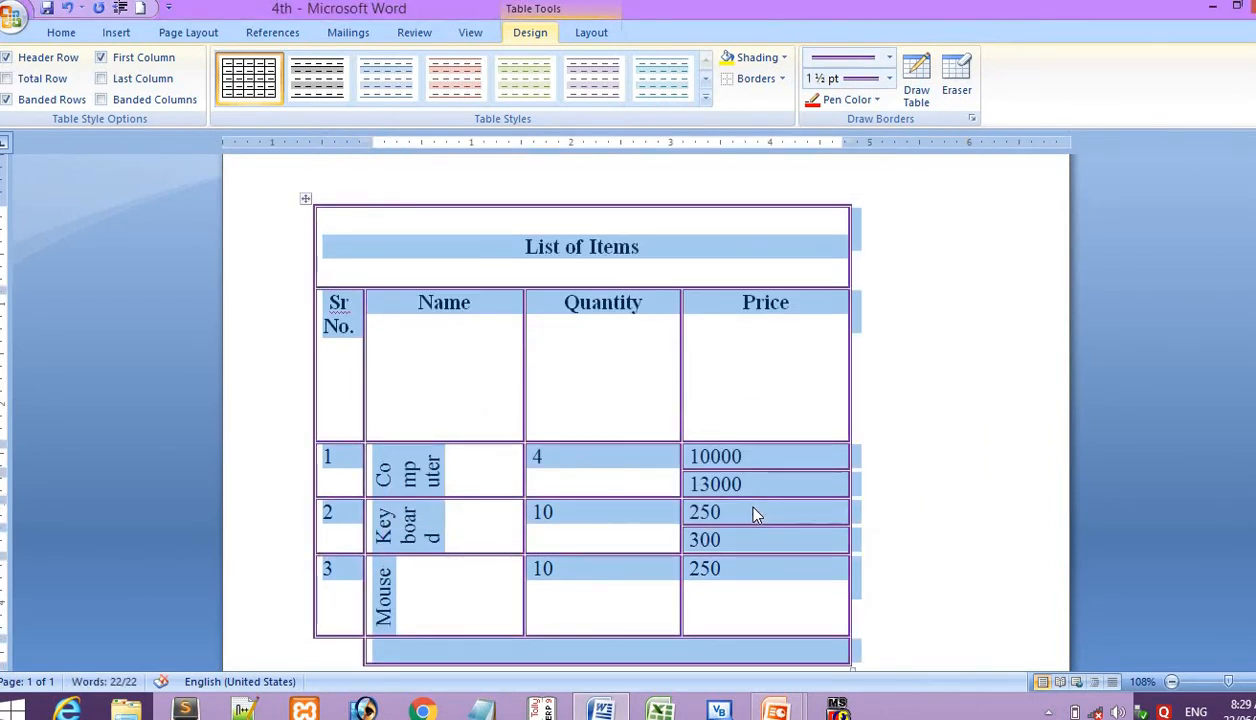
pyautogui.click(936, 362)
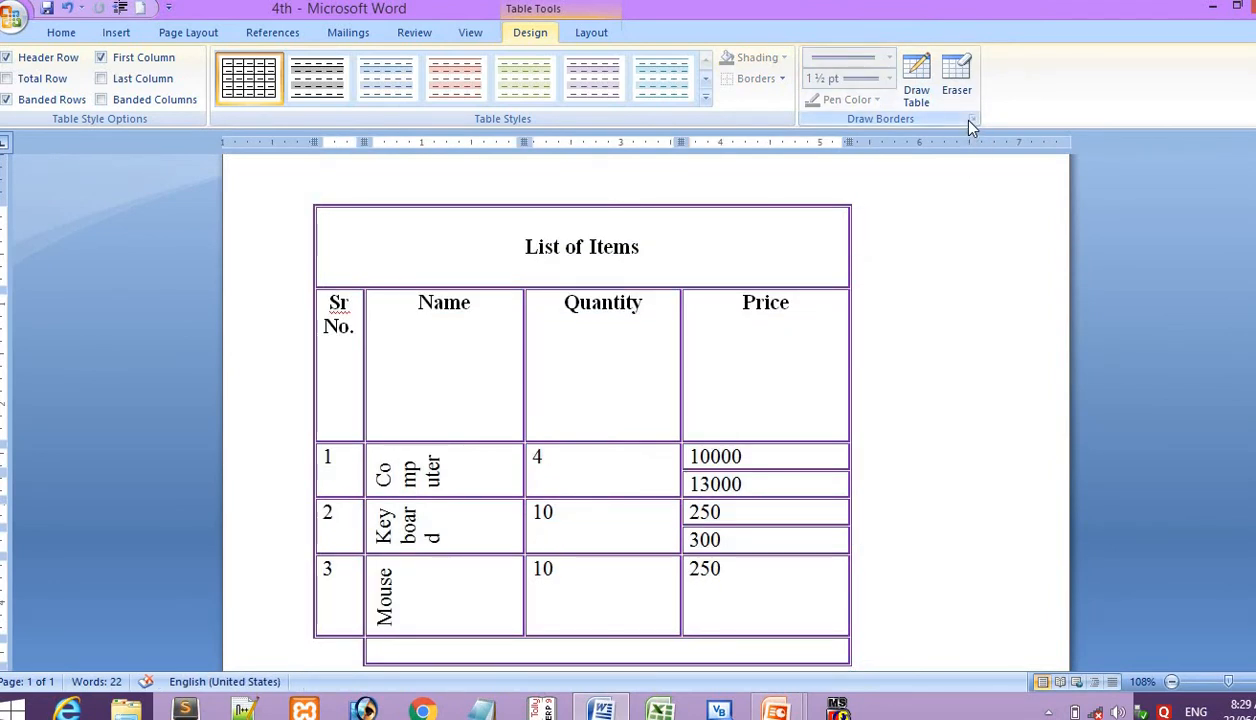
pyautogui.click(798, 266)
pyautogui.click(974, 122)
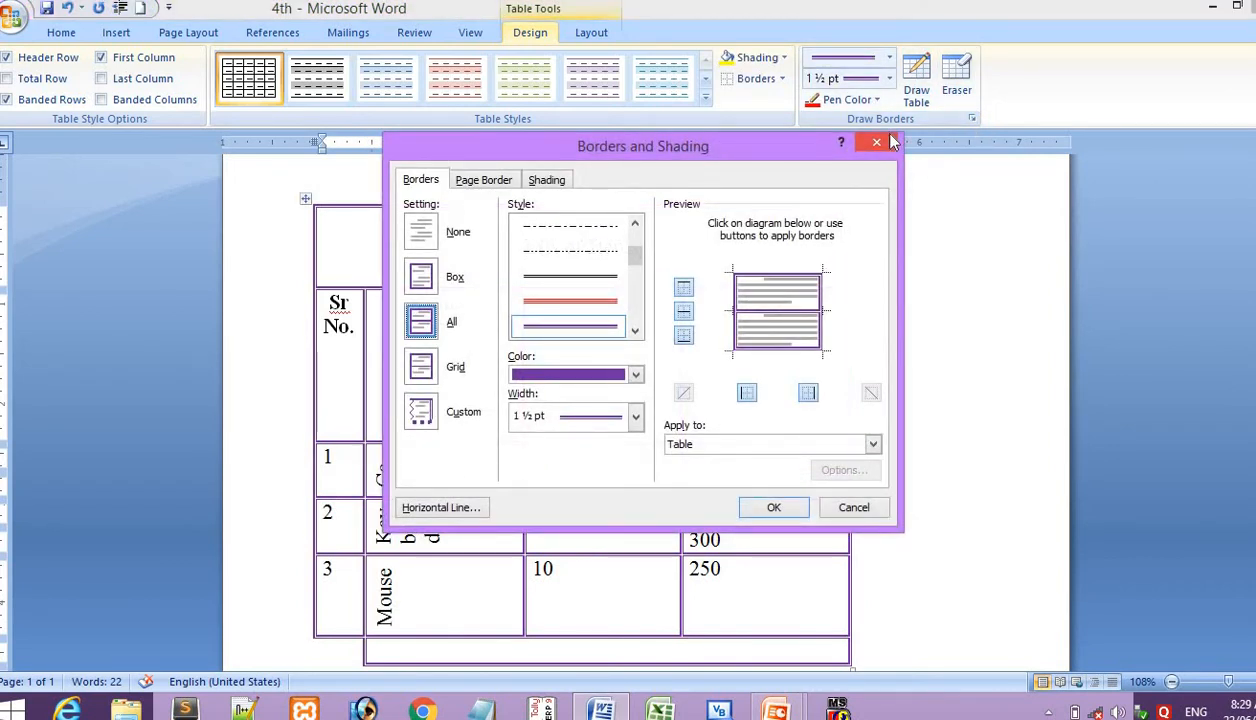
pyautogui.click(891, 142)
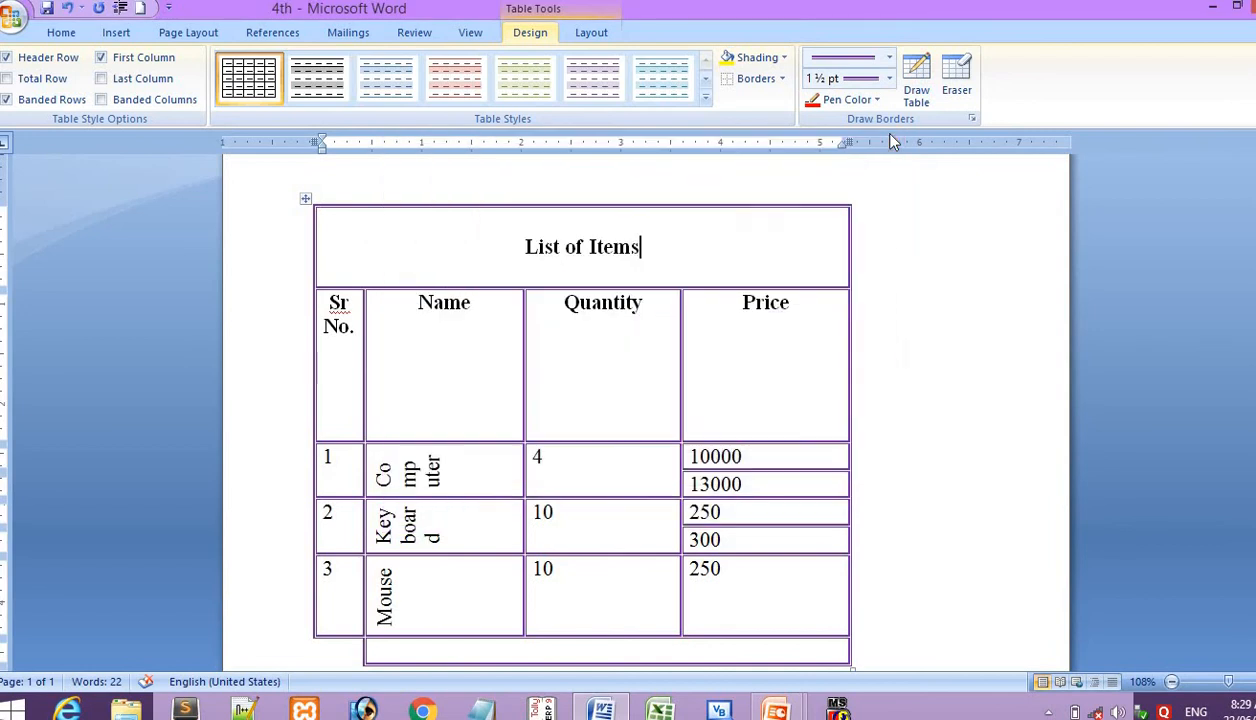
# Shade the table cells from the List of Items title through the Sr No. 3 row standard blue, and switch to the PowerPoint slide show.
pyautogui.click(785, 60)
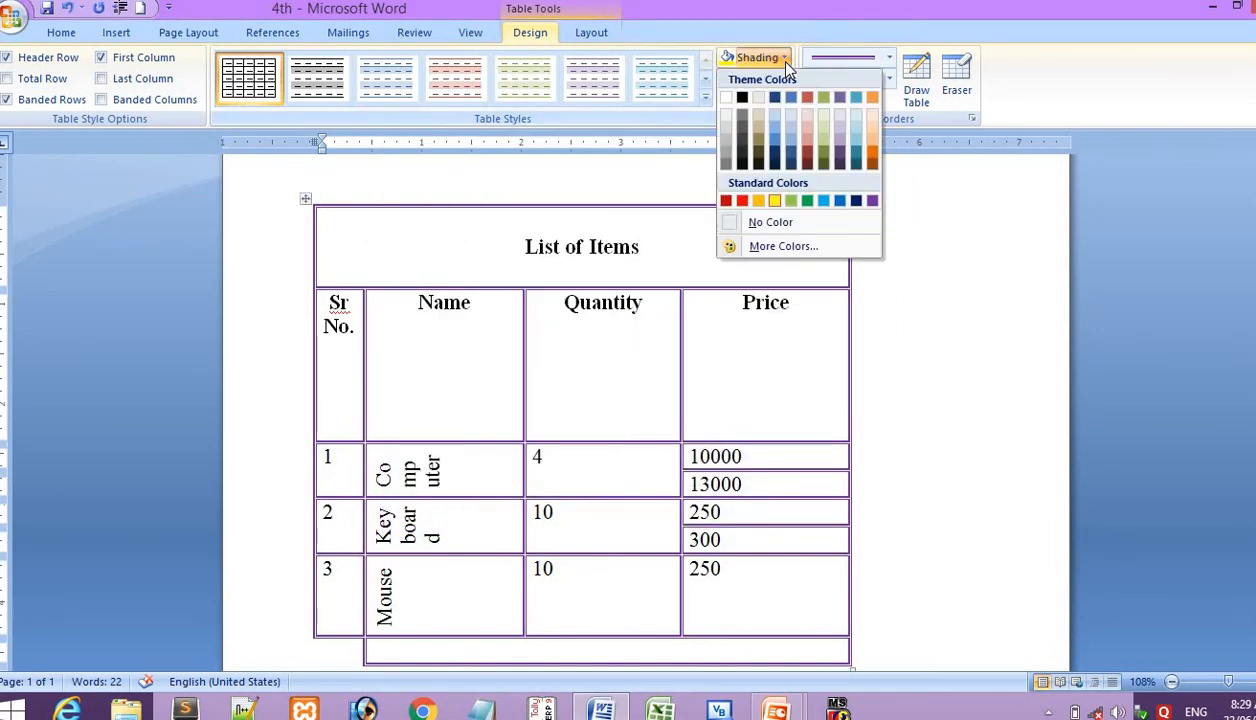
pyautogui.click(563, 254)
pyautogui.moveTo(502, 244); pyautogui.dragTo(499, 633)
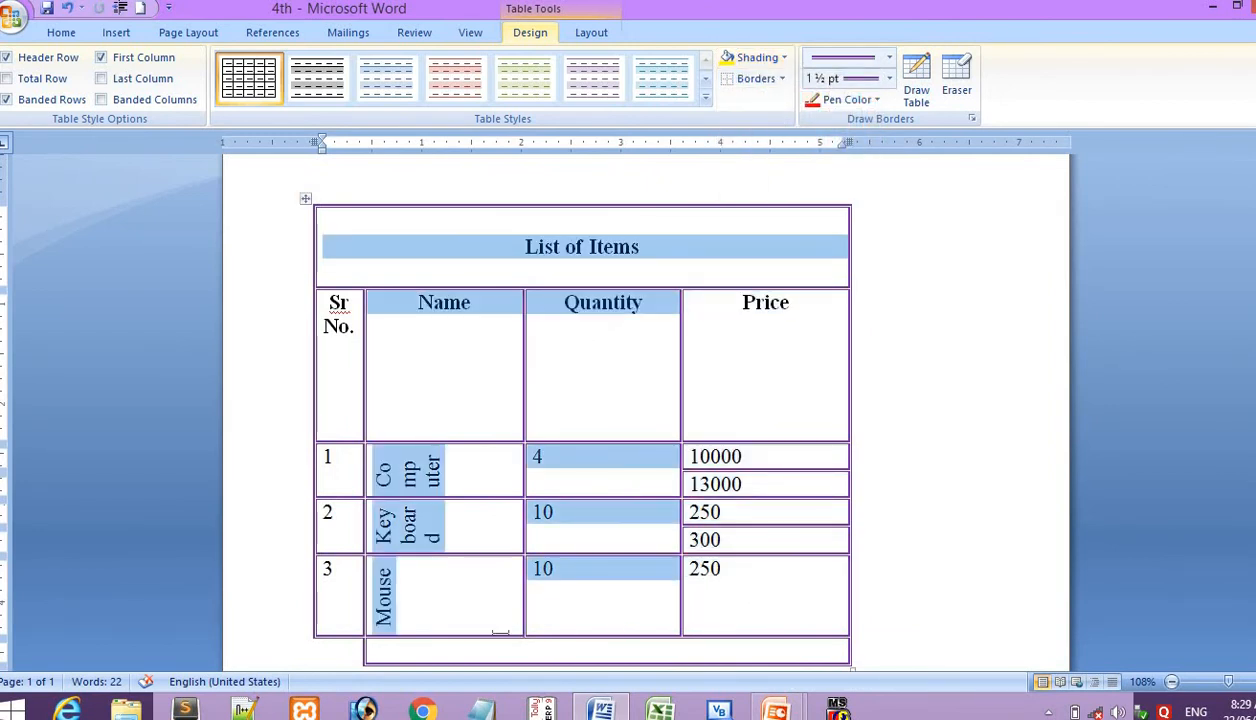
pyautogui.moveTo(355, 277); pyautogui.dragTo(461, 575)
pyautogui.moveTo(639, 620); pyautogui.dragTo(795, 368)
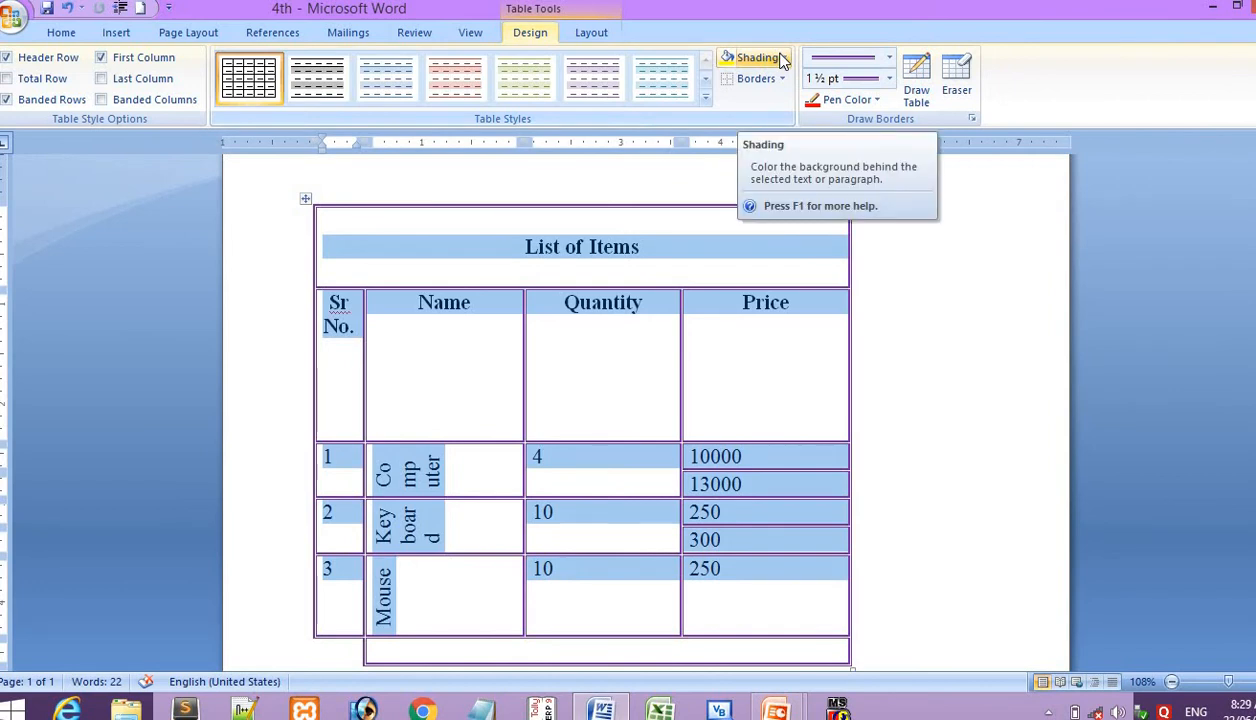
pyautogui.click(783, 61)
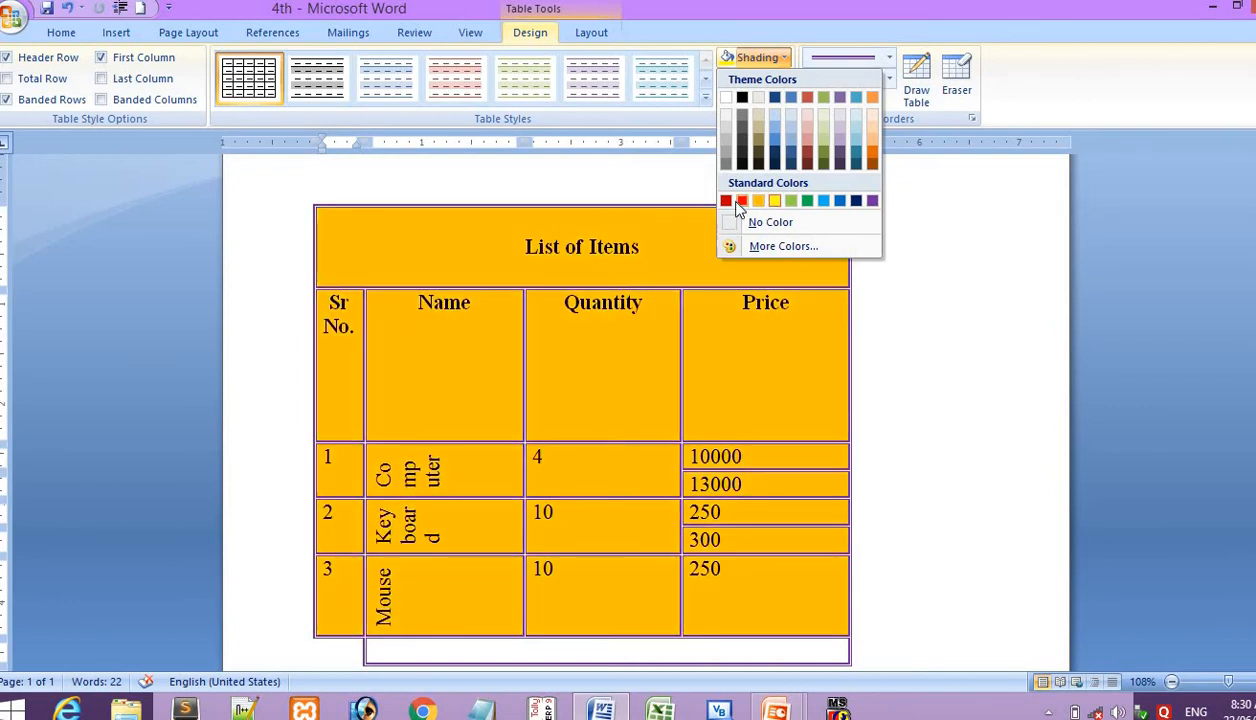
pyautogui.click(841, 201)
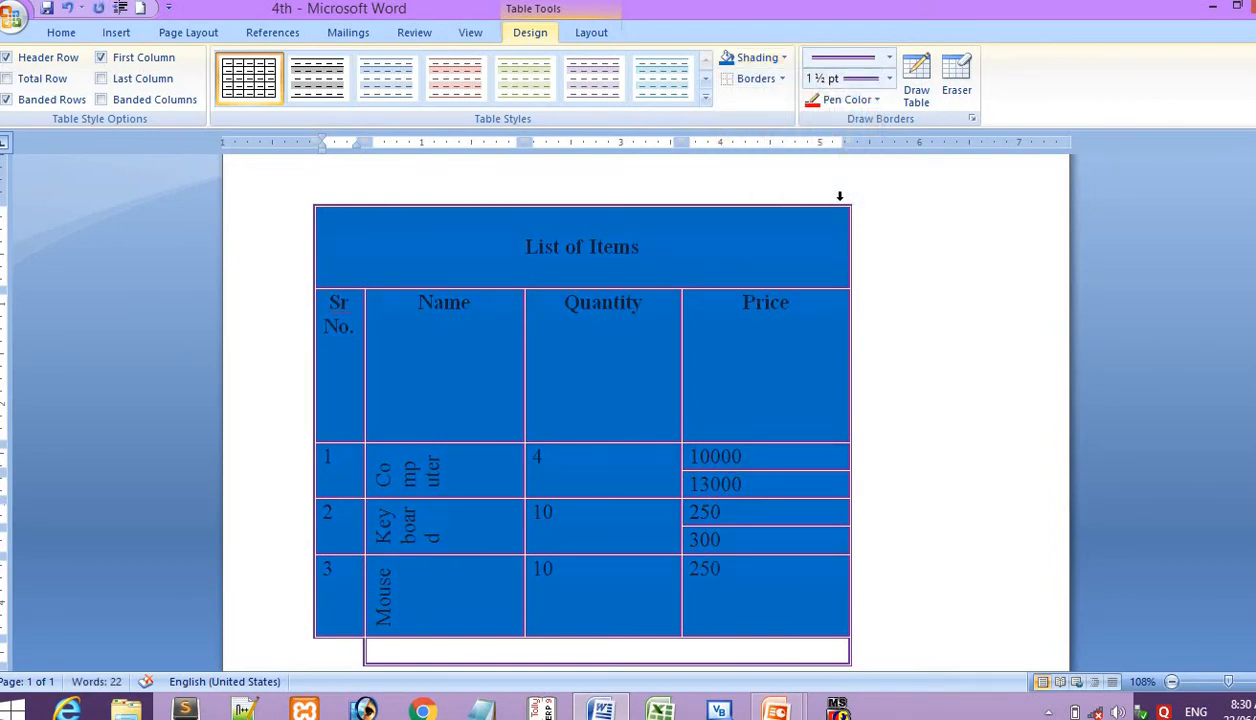
pyautogui.hotkey('alt', 'Tab')
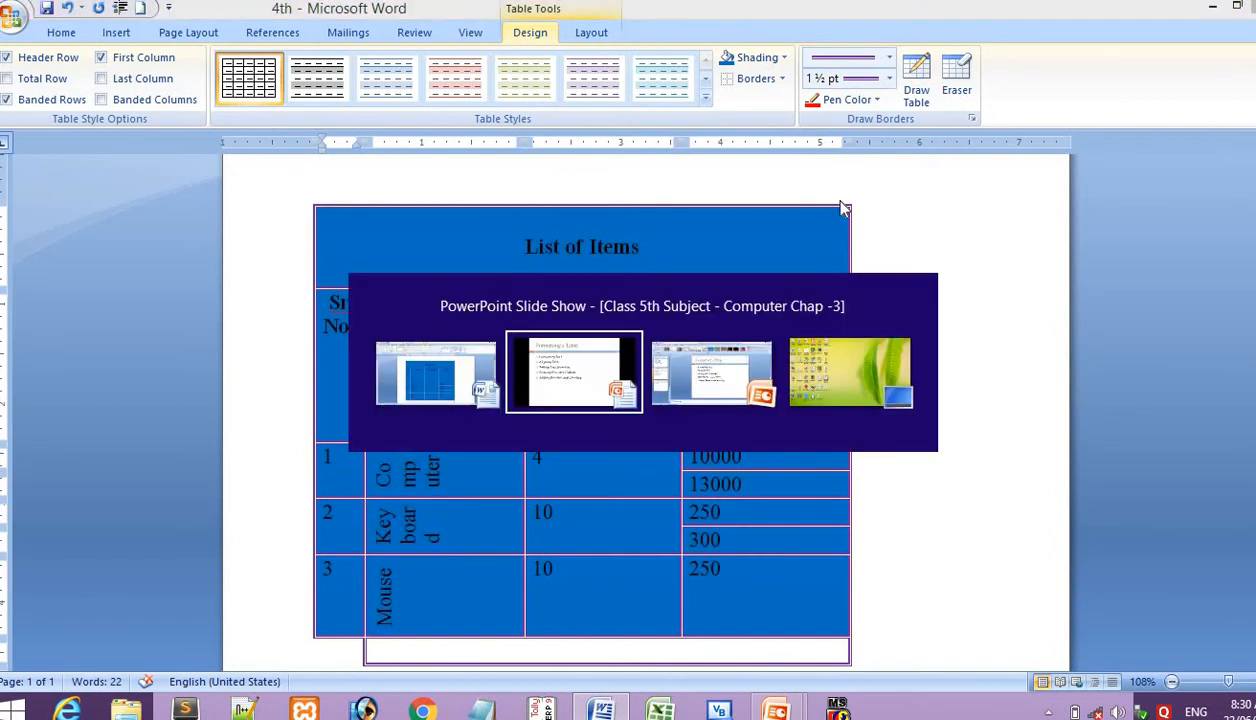
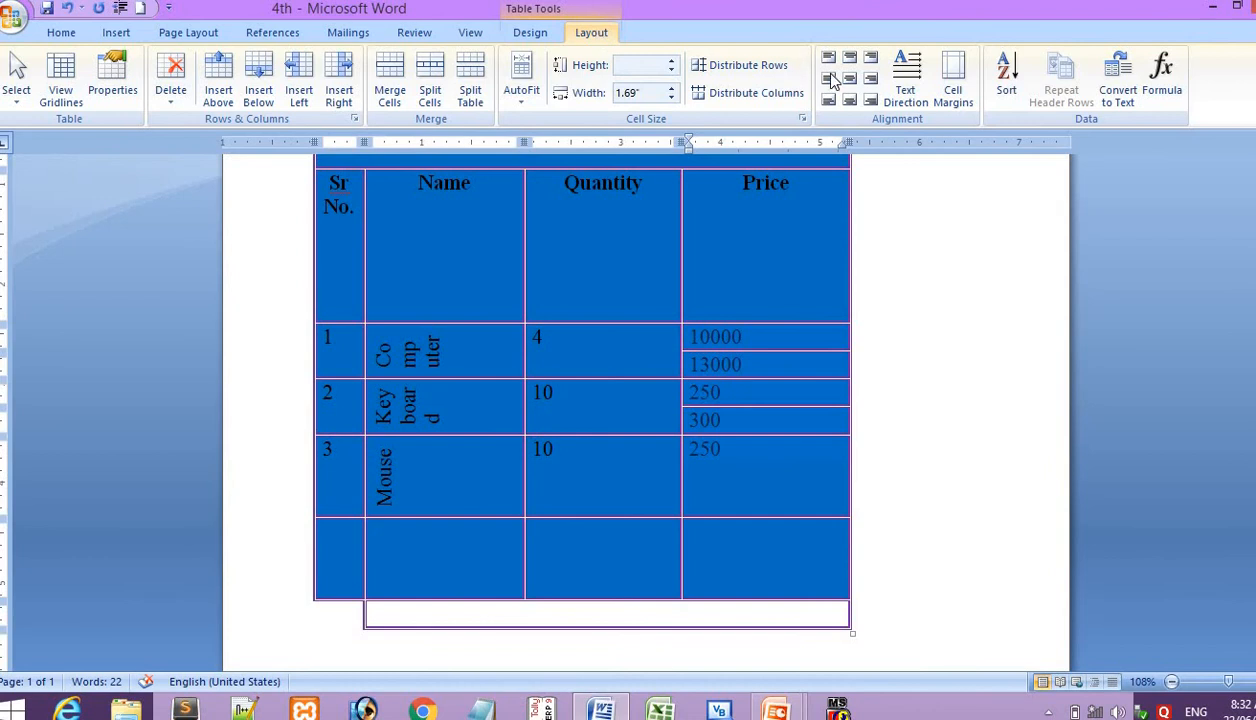
# Try the =SUM(LEFT) formula on the selected Price cells and delete the inserted value.
pyautogui.click(1178, 83)
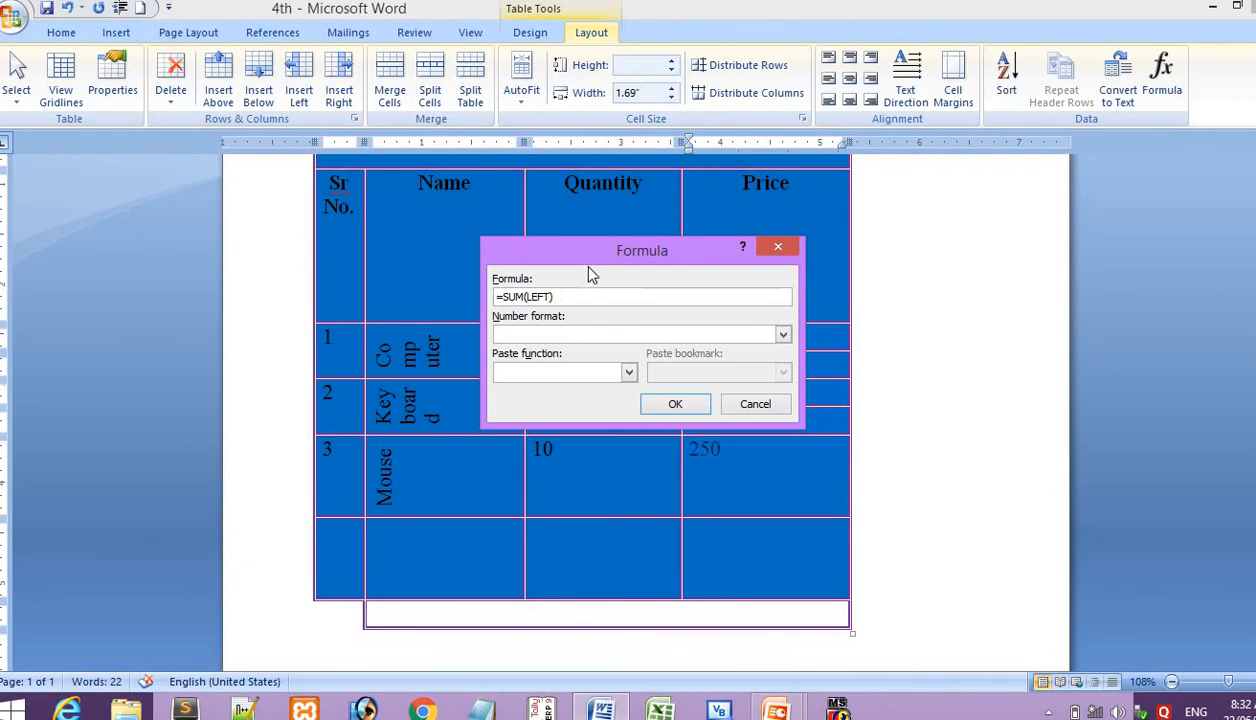
pyautogui.moveTo(597, 261); pyautogui.dragTo(386, 324)
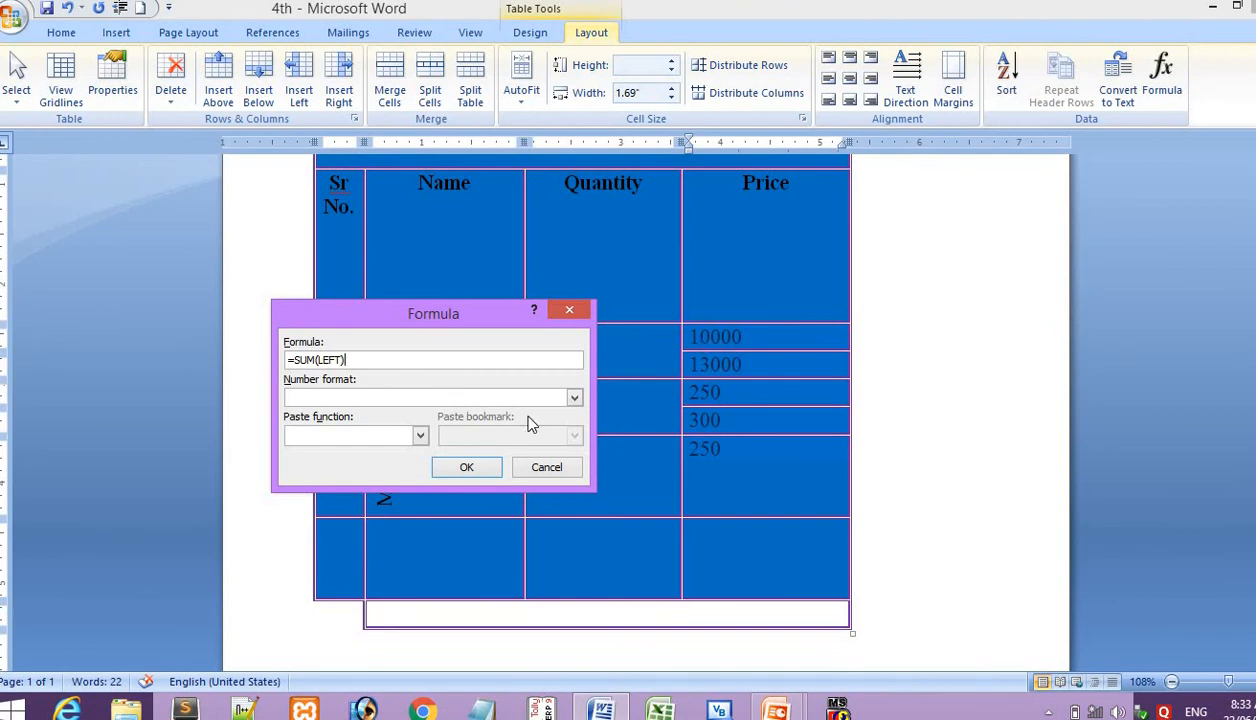
pyautogui.click(465, 468)
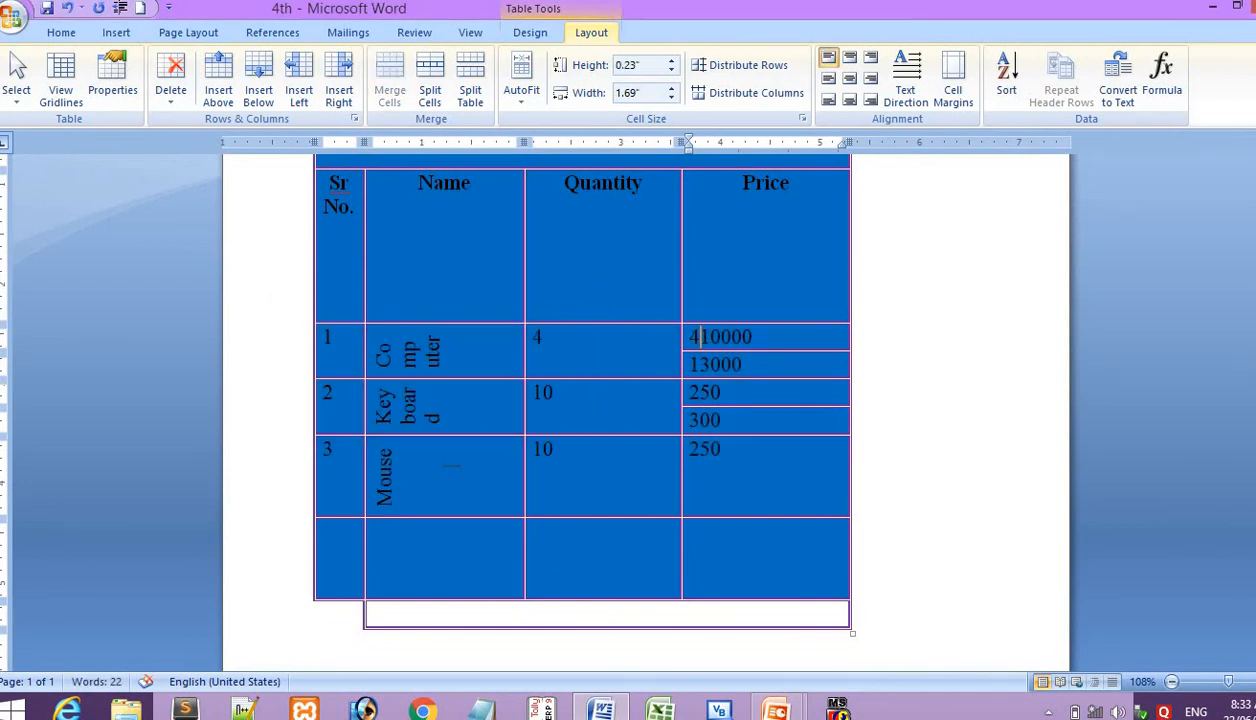
pyautogui.press('BackSpace')
# Insert the formula =SUM(ABOVE) in the empty bottom cell of the Price column.
pyautogui.click(741, 567)
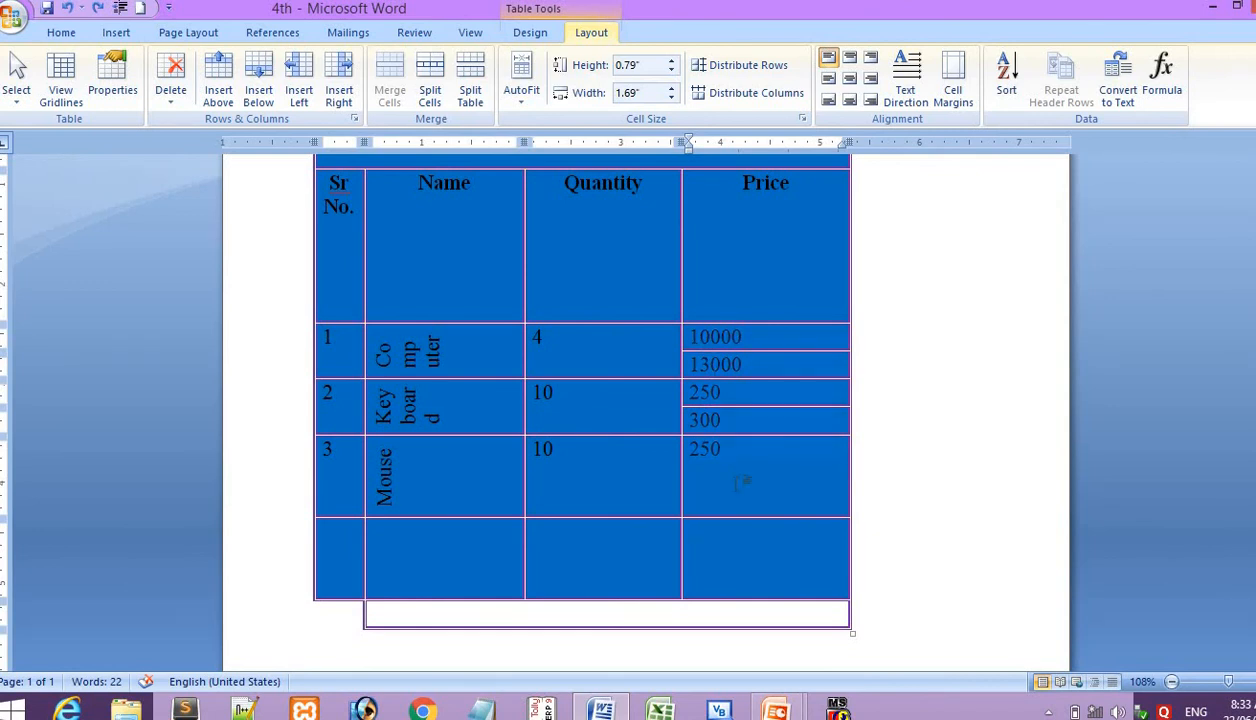
pyautogui.moveTo(741, 484); pyautogui.dragTo(725, 520)
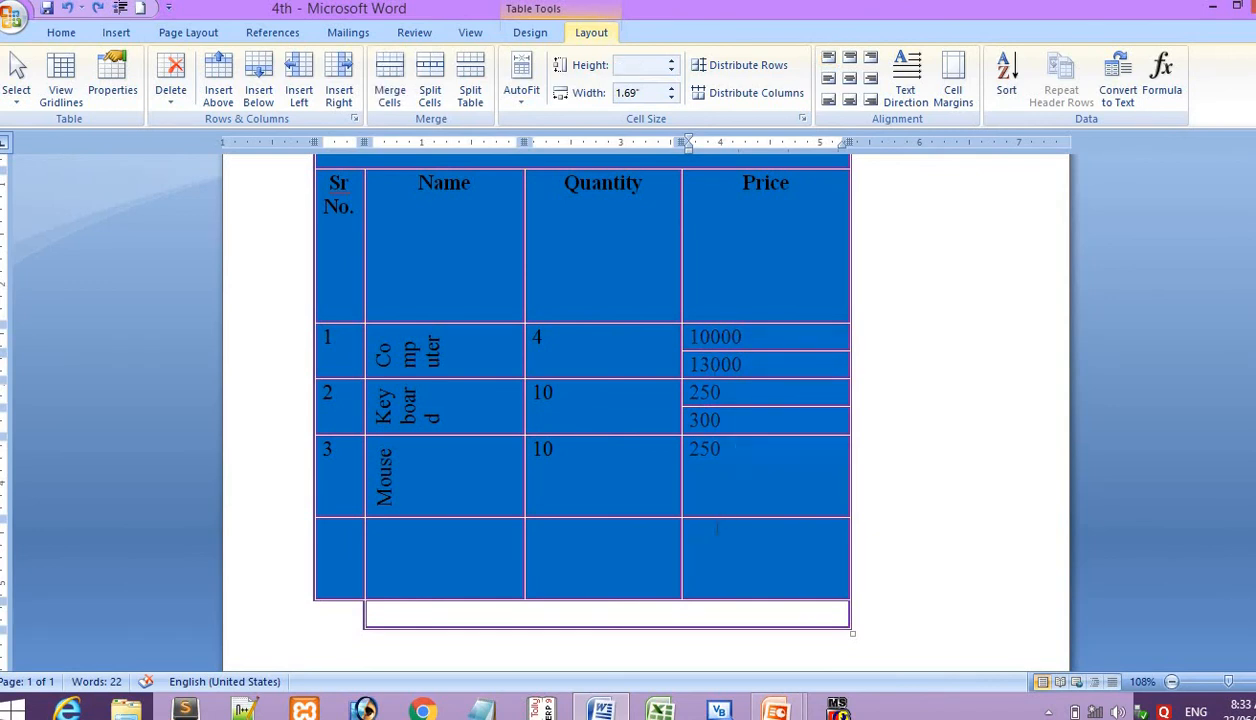
pyautogui.click(716, 528)
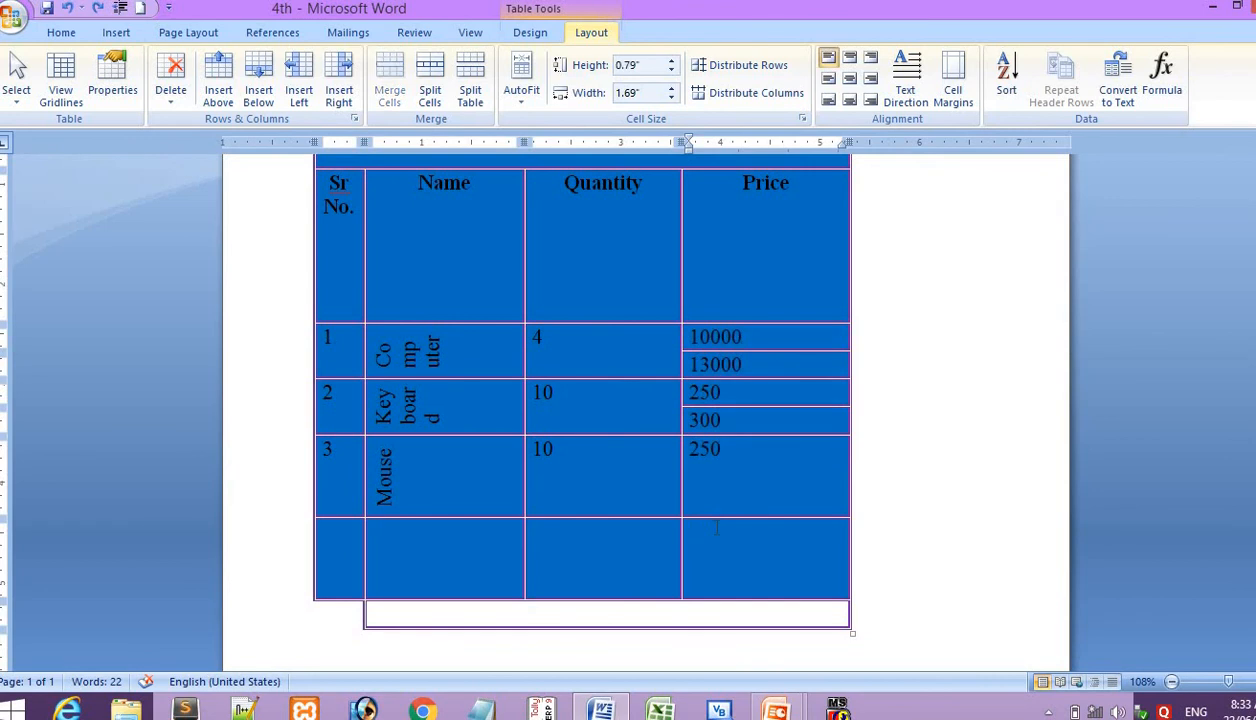
pyautogui.click(1162, 72)
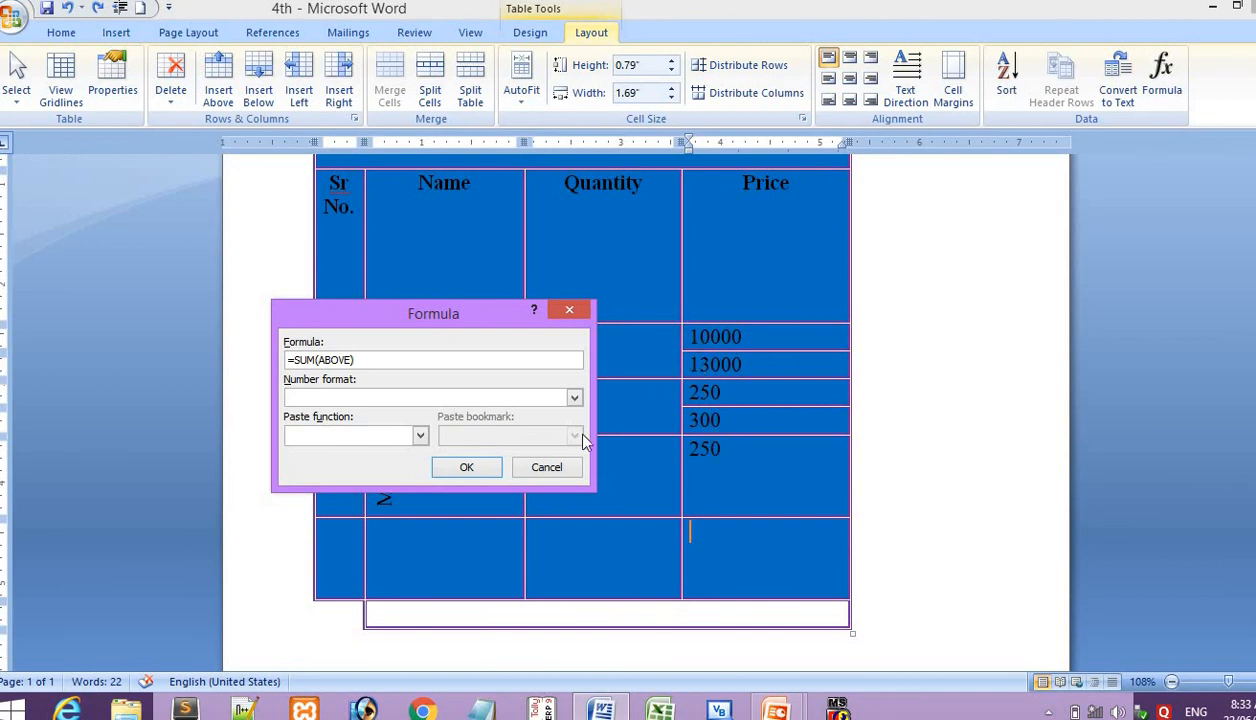
pyautogui.click(487, 470)
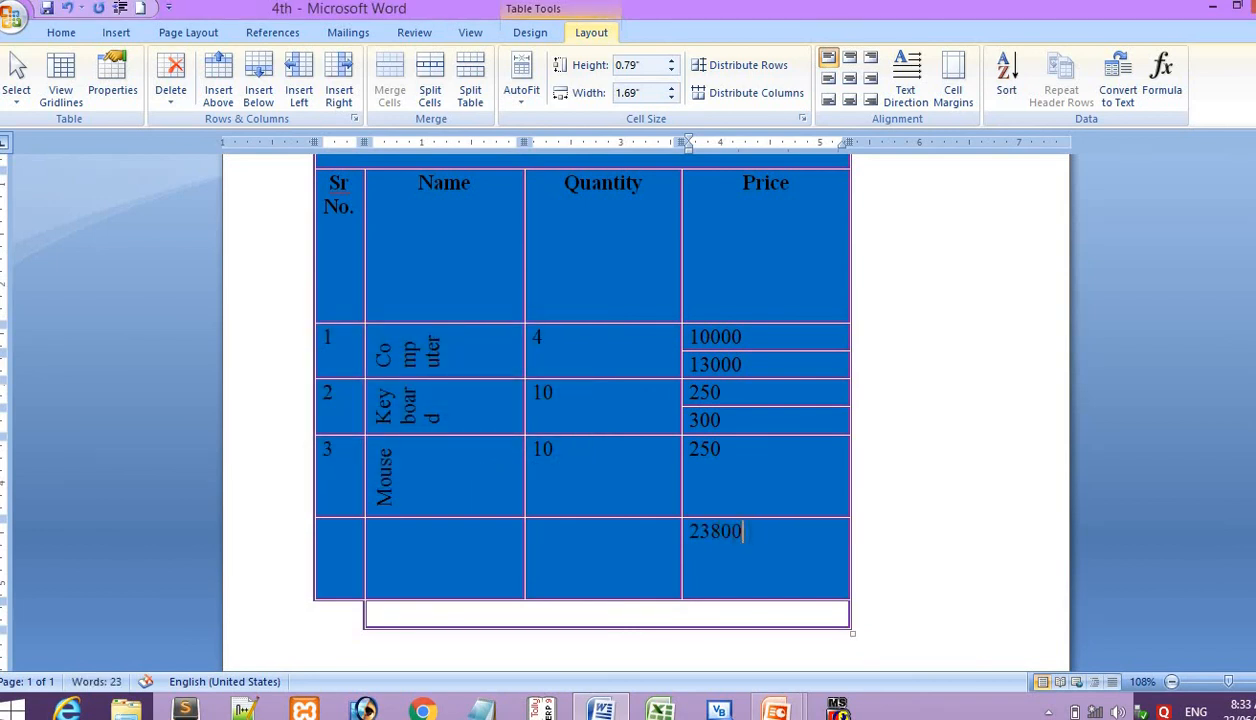
pyautogui.moveTo(743, 532); pyautogui.dragTo(691, 533)
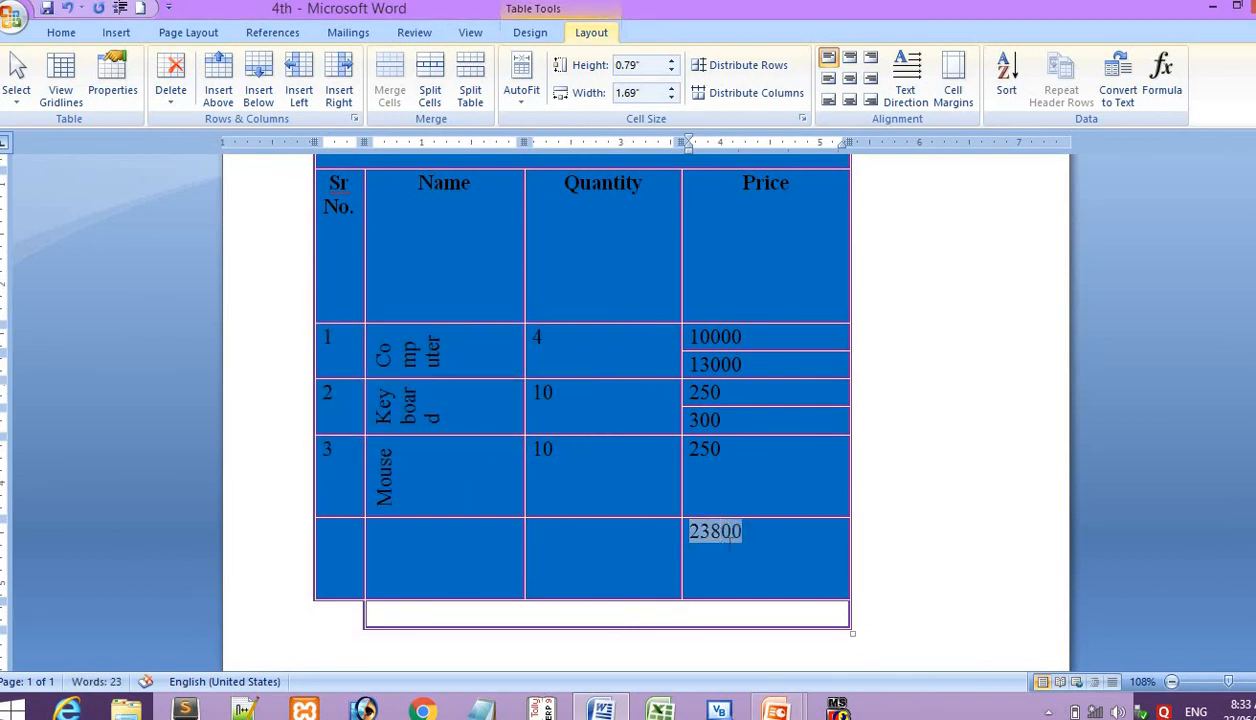
pyautogui.click(757, 548)
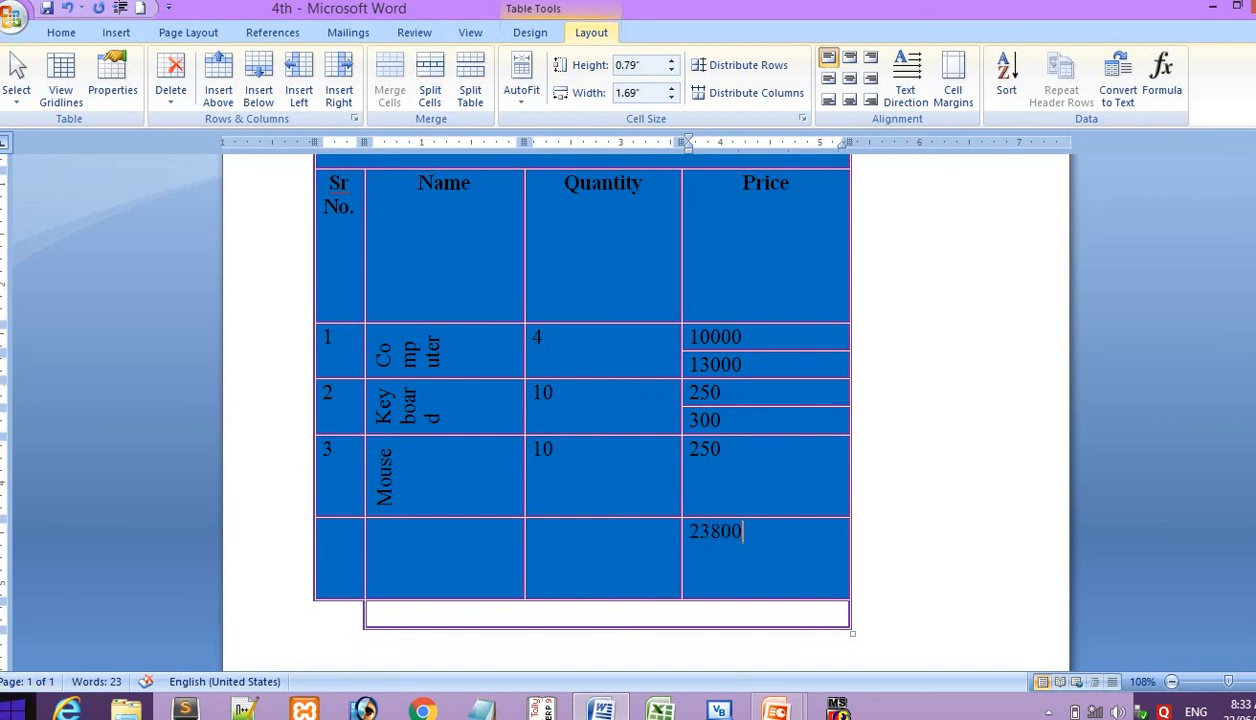
# Open Calculator beside the Price column and enter 10000 + 13000 to check the column total.
pyautogui.click(12, 709)
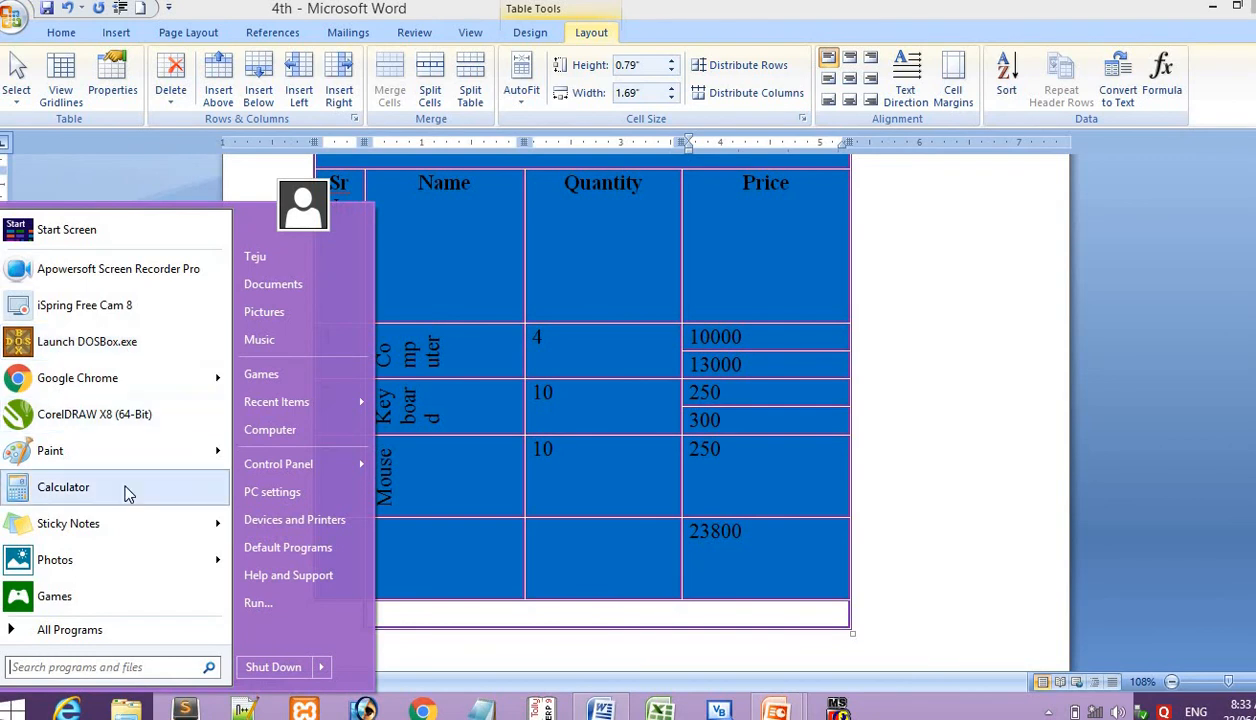
pyautogui.click(80, 487)
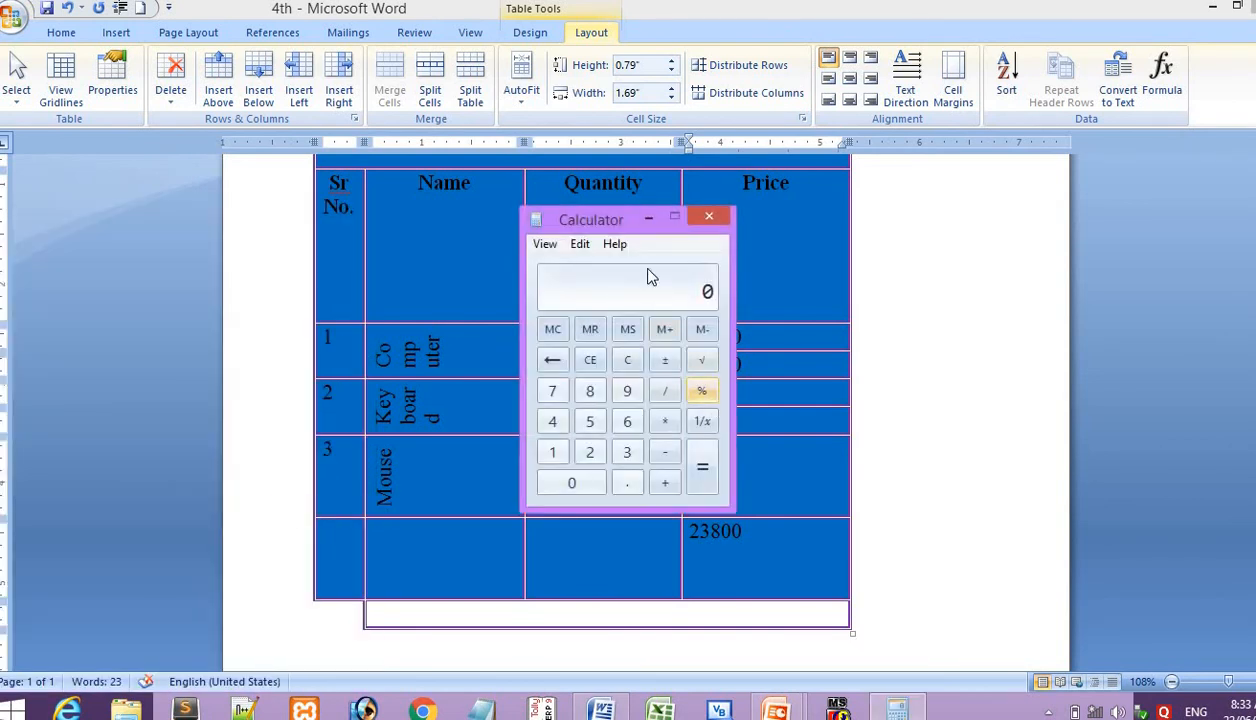
pyautogui.moveTo(620, 219); pyautogui.dragTo(890, 265)
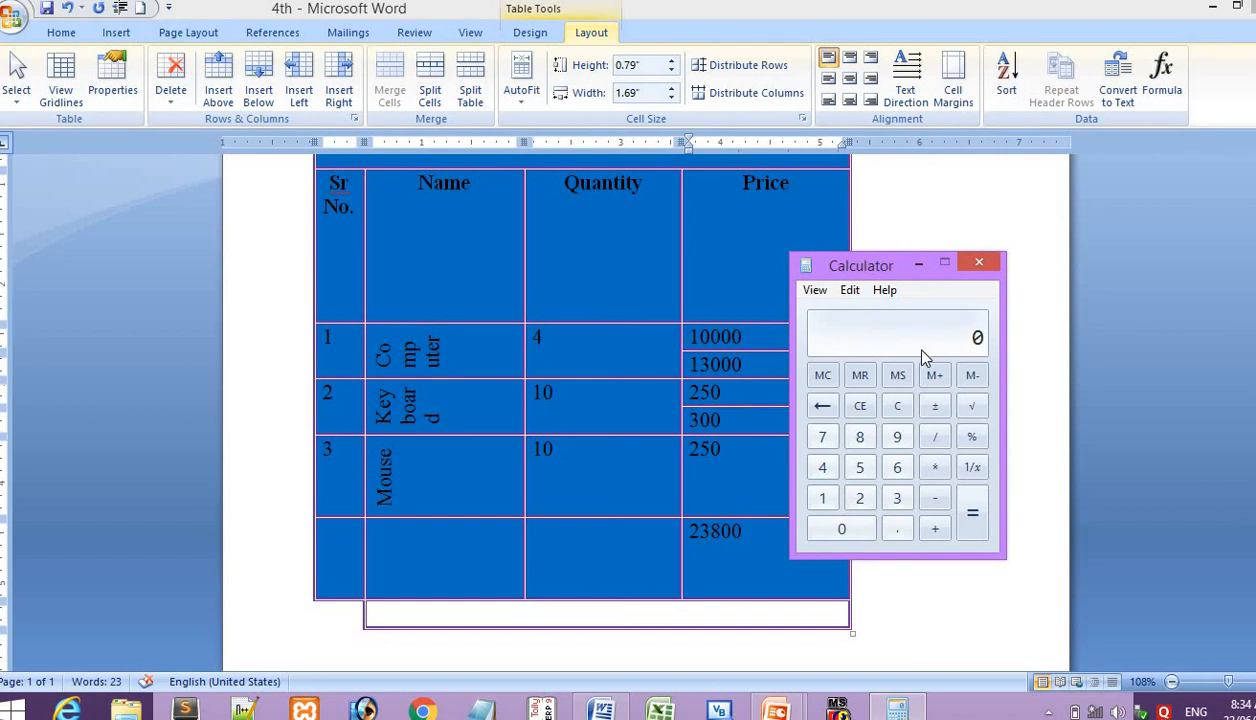
pyautogui.write('10000')
pyautogui.click(935, 530)
pyautogui.write('13')
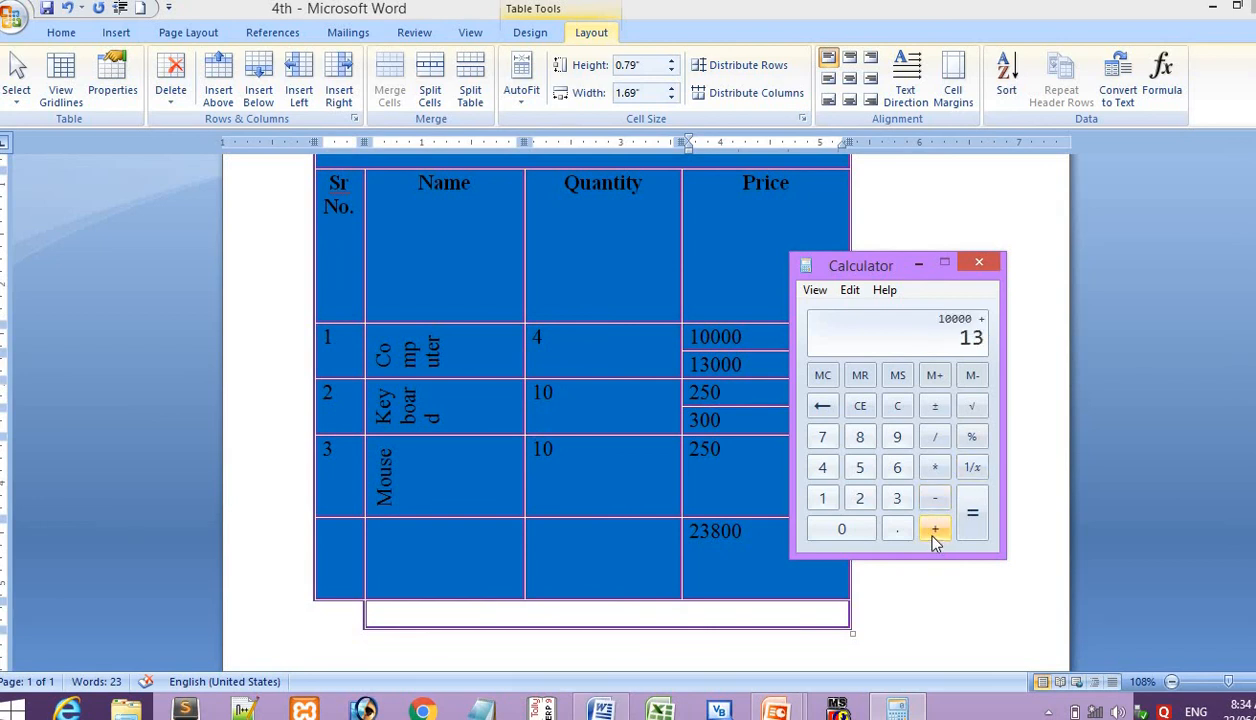
pyautogui.doubleClick(858, 530)
pyautogui.click(858, 530)
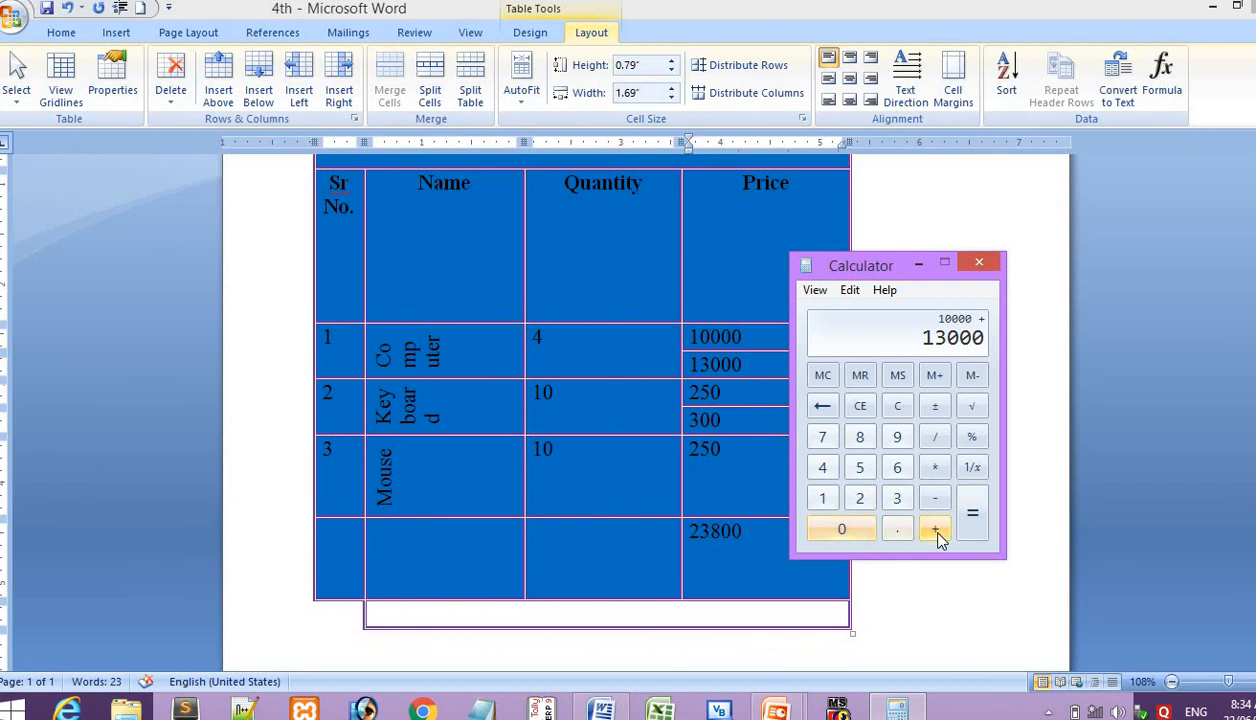
# Add the two Keyboard prices, 250 and 300, to the running sum in Calculator.
pyautogui.click(935, 530)
pyautogui.click(859, 498)
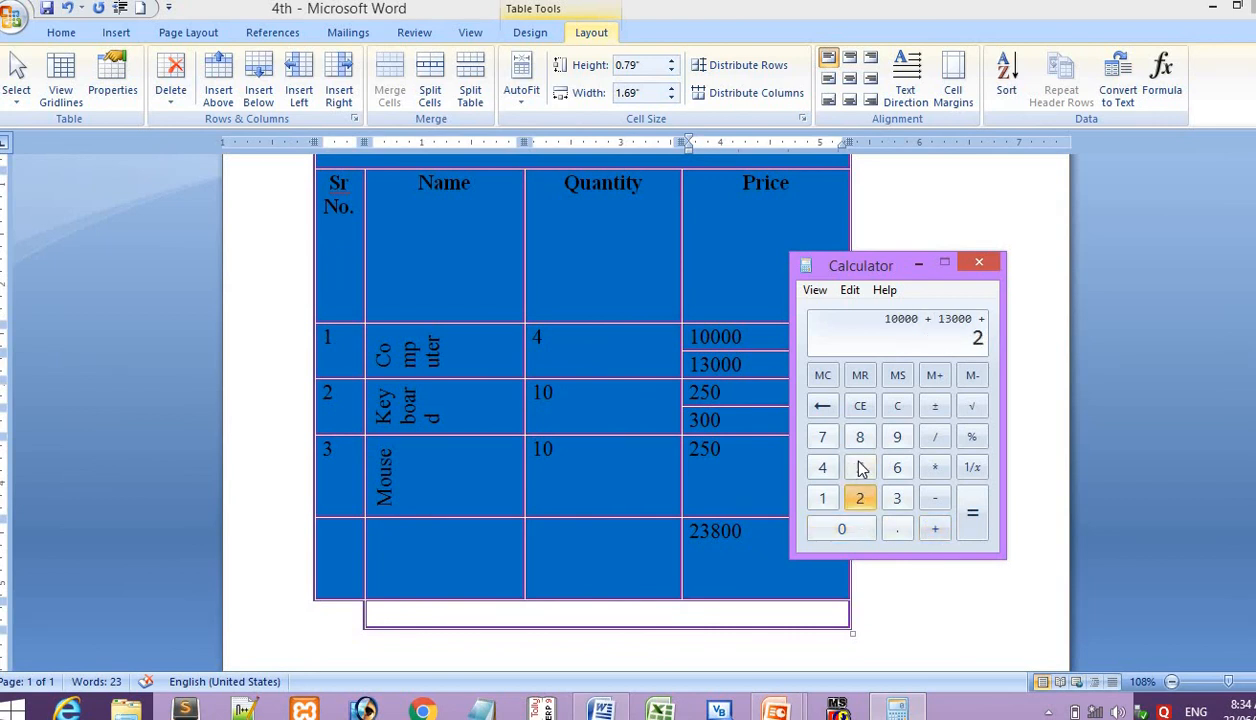
pyautogui.click(859, 468)
pyautogui.click(845, 528)
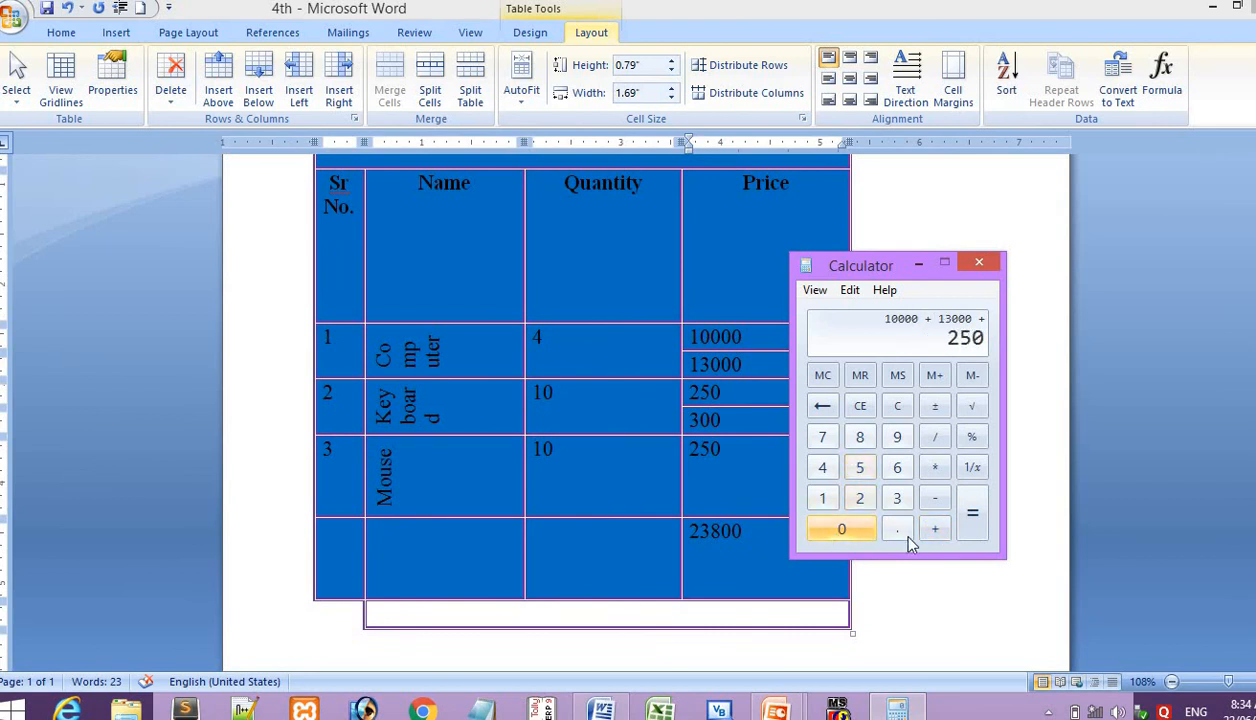
pyautogui.click(935, 530)
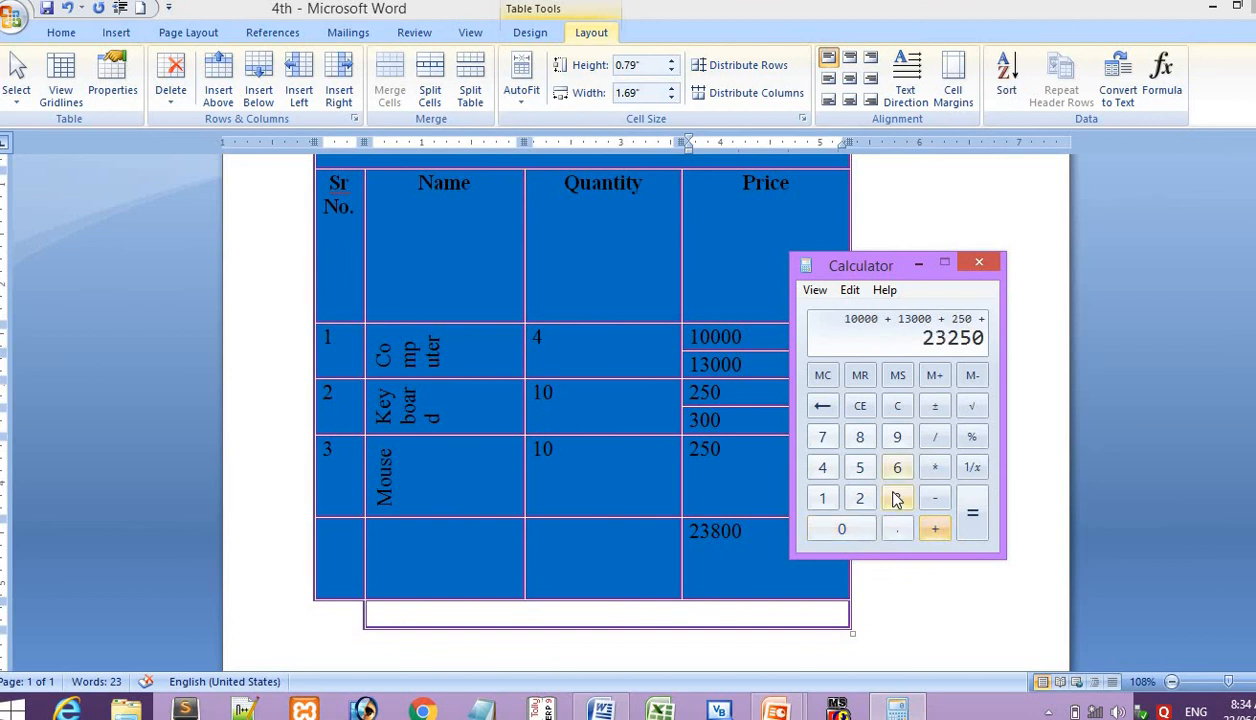
pyautogui.click(897, 498)
pyautogui.click(841, 528)
pyautogui.click(841, 528)
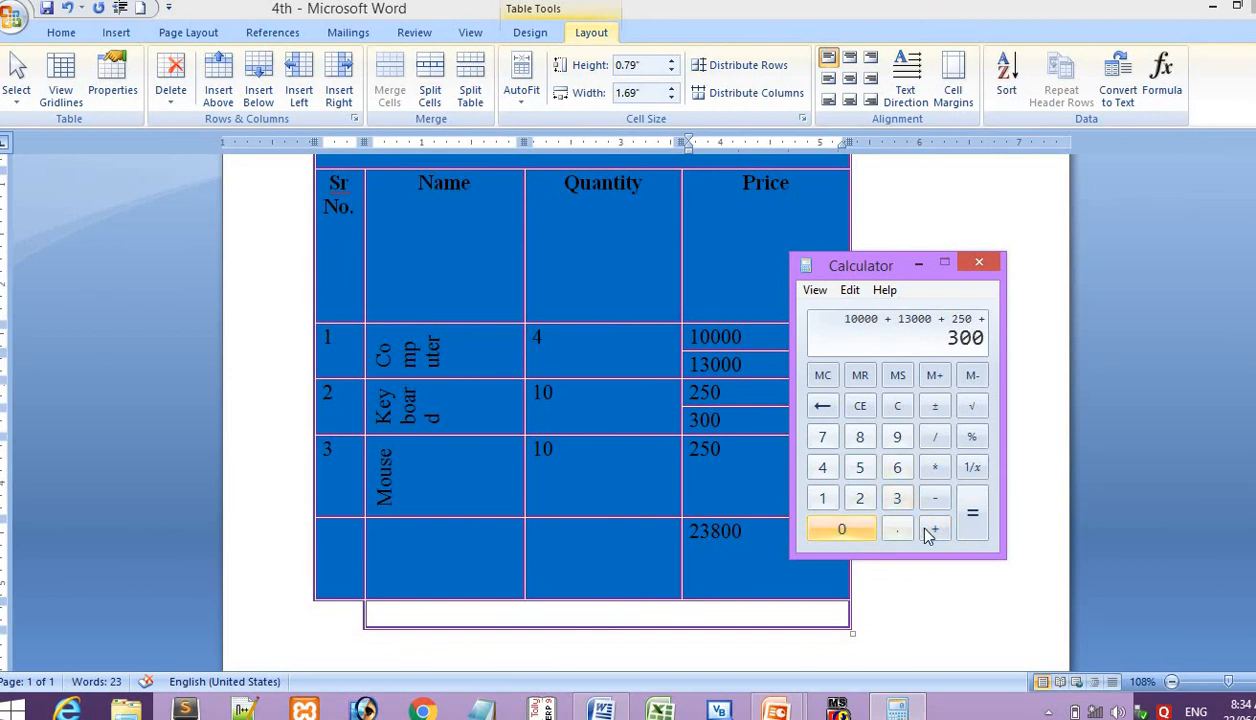
# Add the Mouse price of 250 in Calculator, compute the total, and close Calculator.
pyautogui.click(930, 532)
pyautogui.click(859, 498)
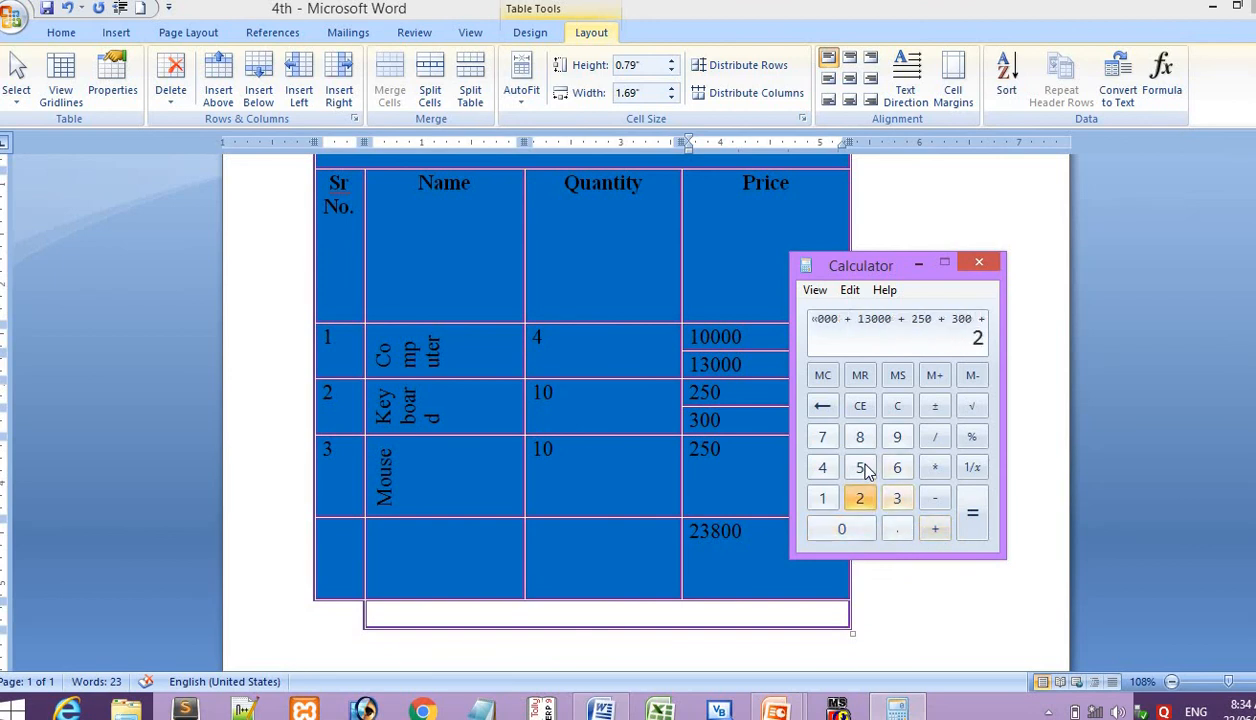
pyautogui.click(866, 470)
pyautogui.click(843, 538)
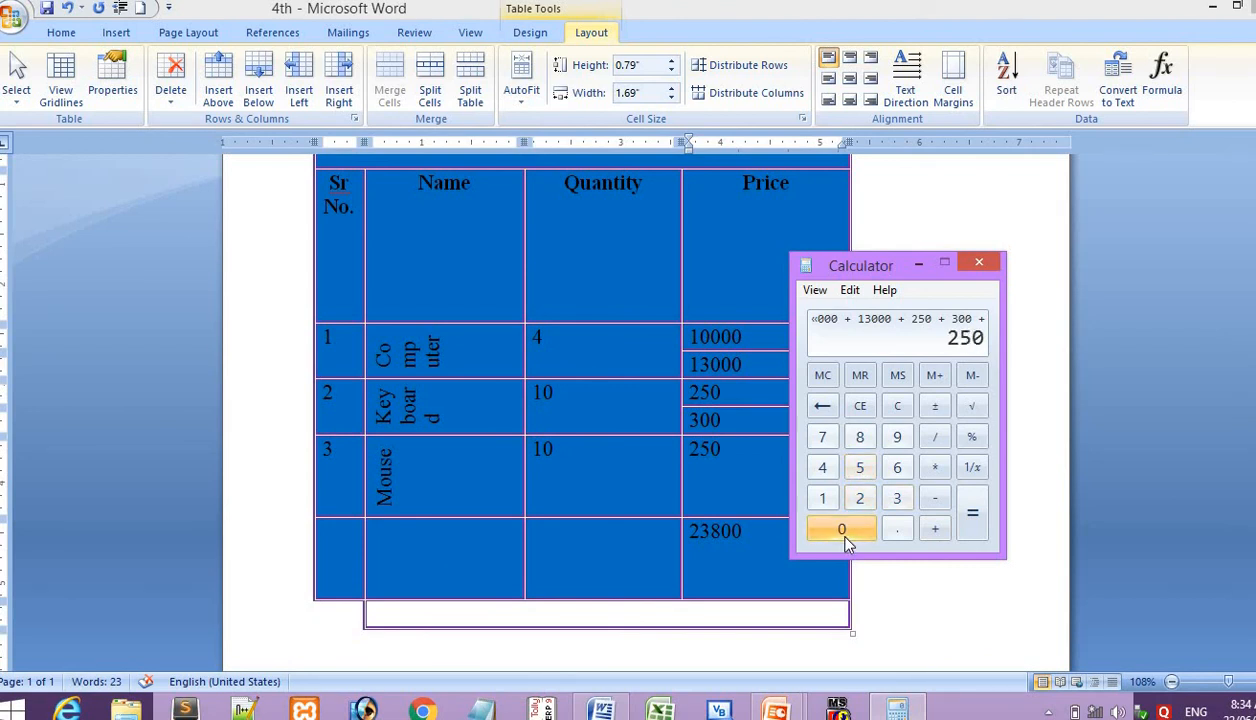
pyautogui.click(971, 513)
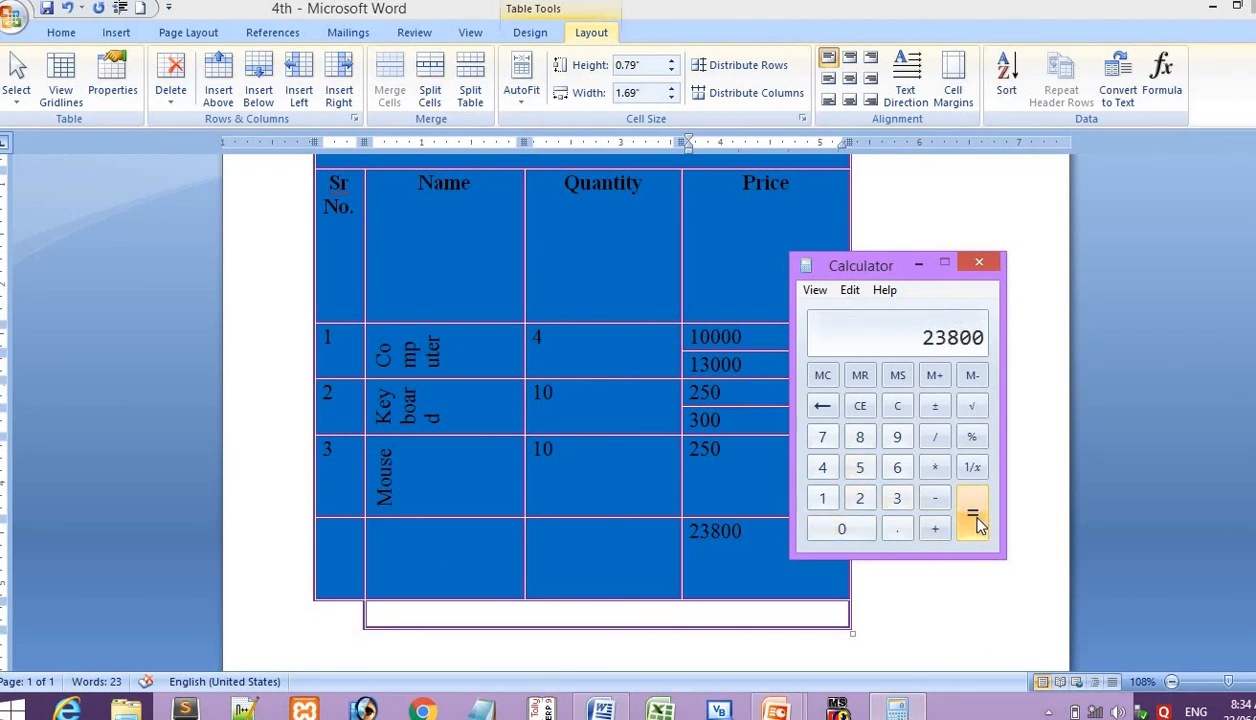
pyautogui.click(978, 262)
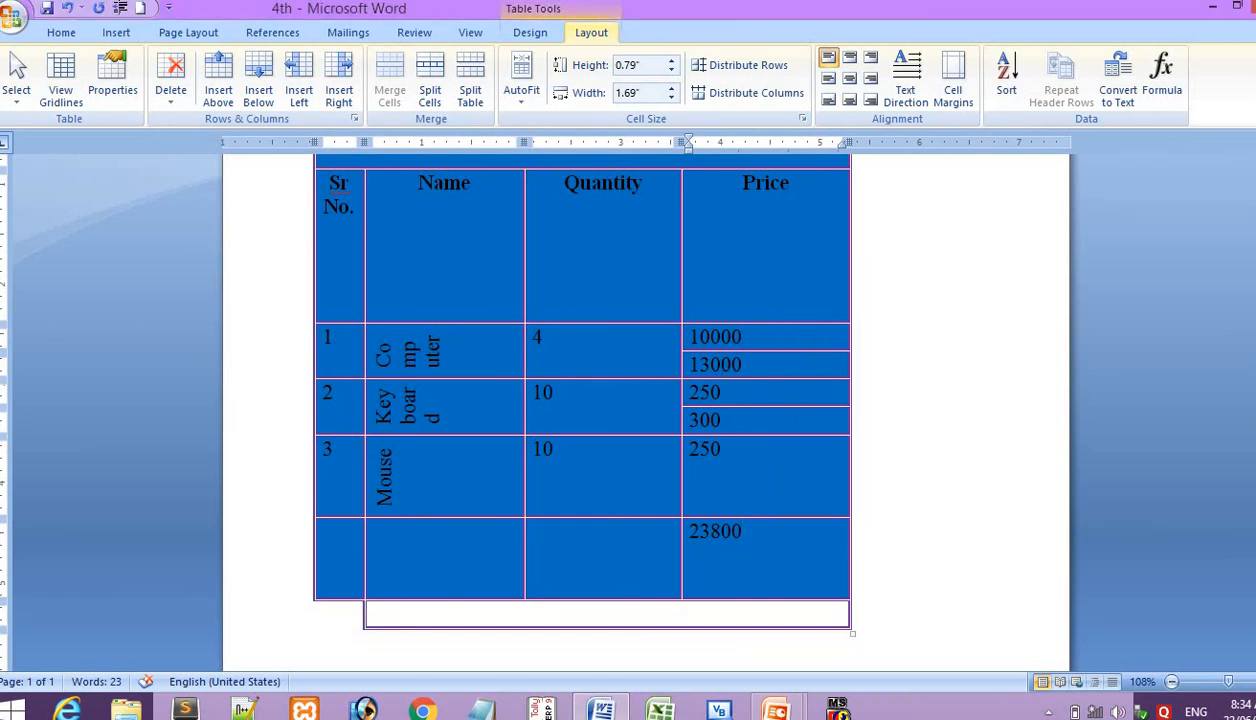
# Delete the calculated total from the cell below the Price values.
pyautogui.moveTo(692, 338); pyautogui.dragTo(742, 489)
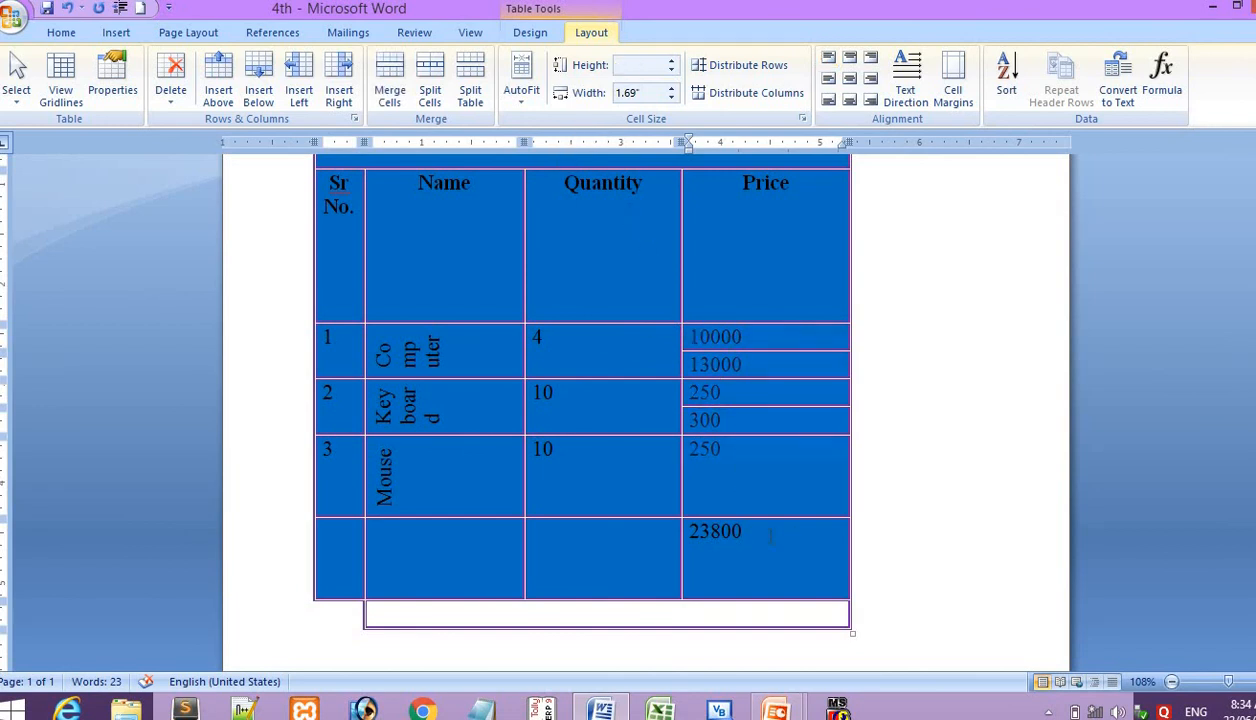
pyautogui.moveTo(770, 537); pyautogui.dragTo(687, 531)
pyautogui.press('Delete')
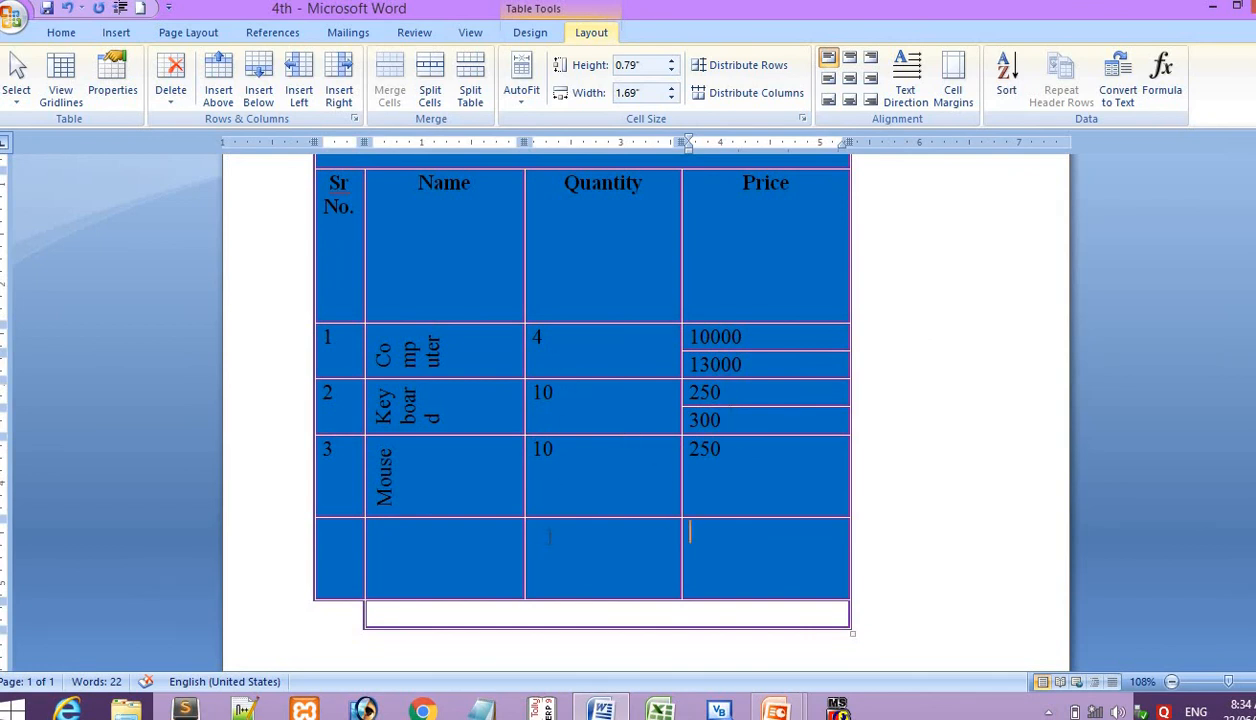
# Insert the formula =SUM(ABOVE) in the empty cell below the Quantity values, and switch to the PowerPoint slide show.
pyautogui.click(548, 538)
pyautogui.click(1165, 66)
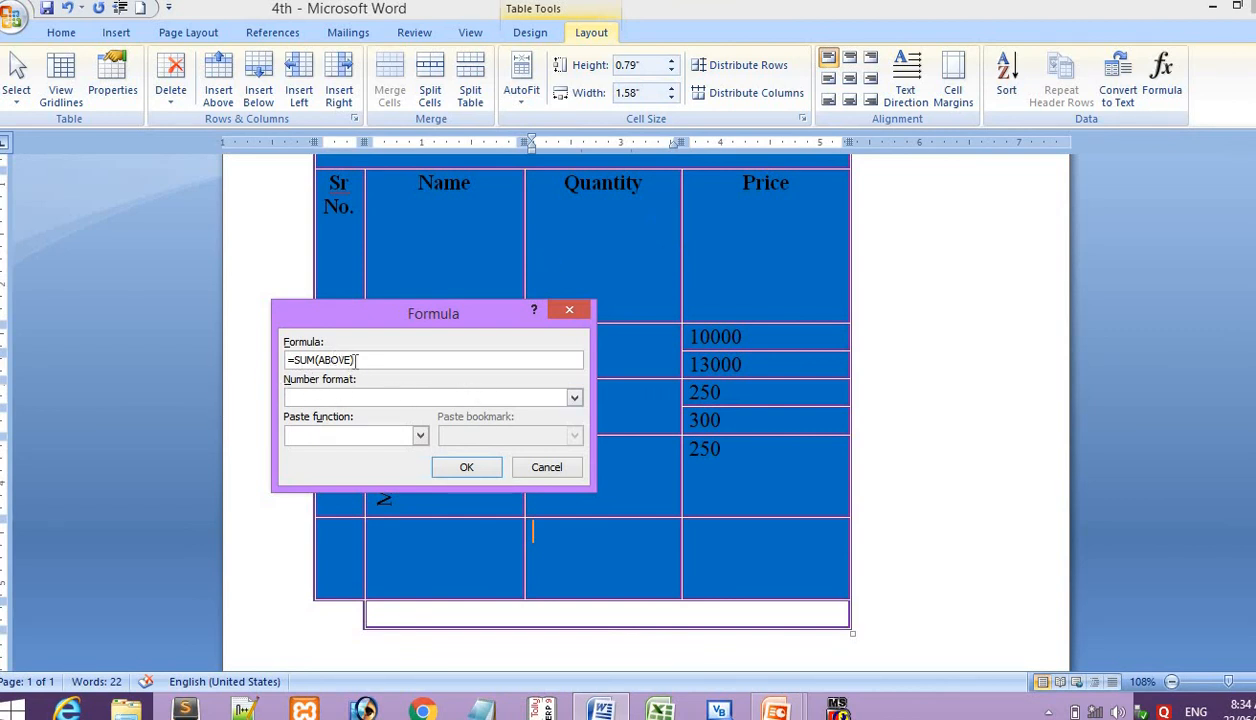
pyautogui.moveTo(352, 359); pyautogui.dragTo(283, 359)
pyautogui.moveTo(364, 314); pyautogui.dragTo(208, 331)
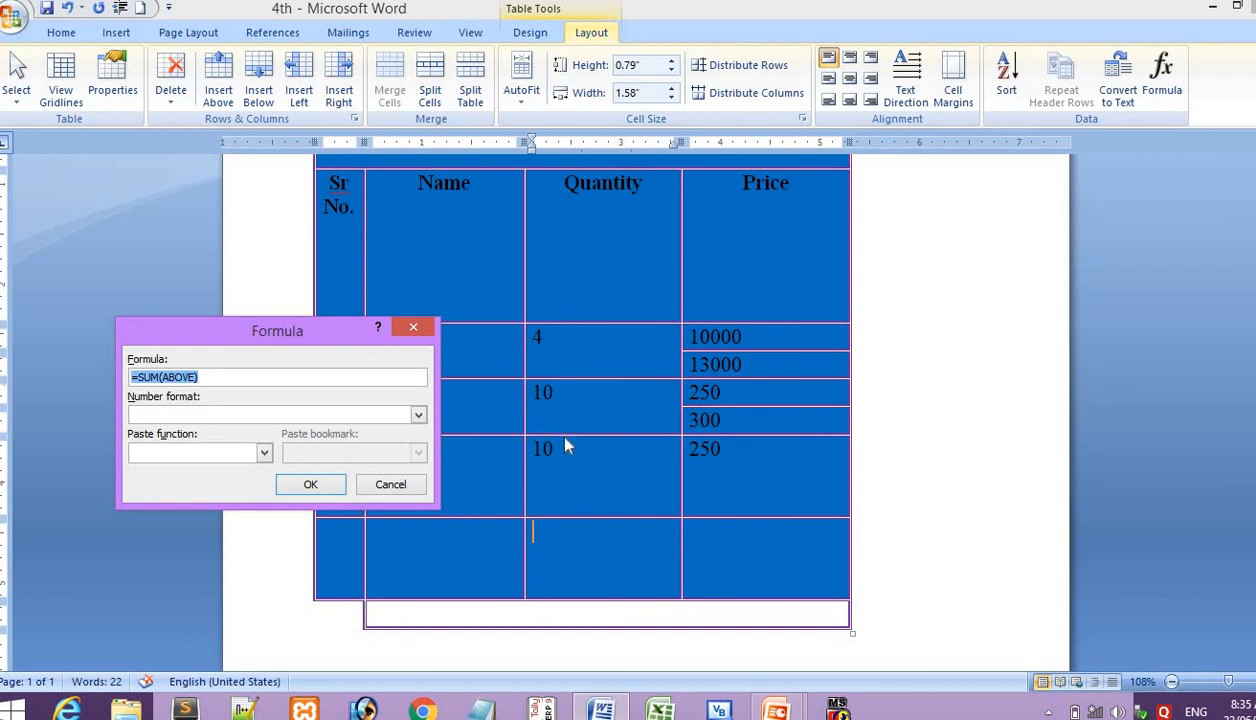
pyautogui.click(330, 490)
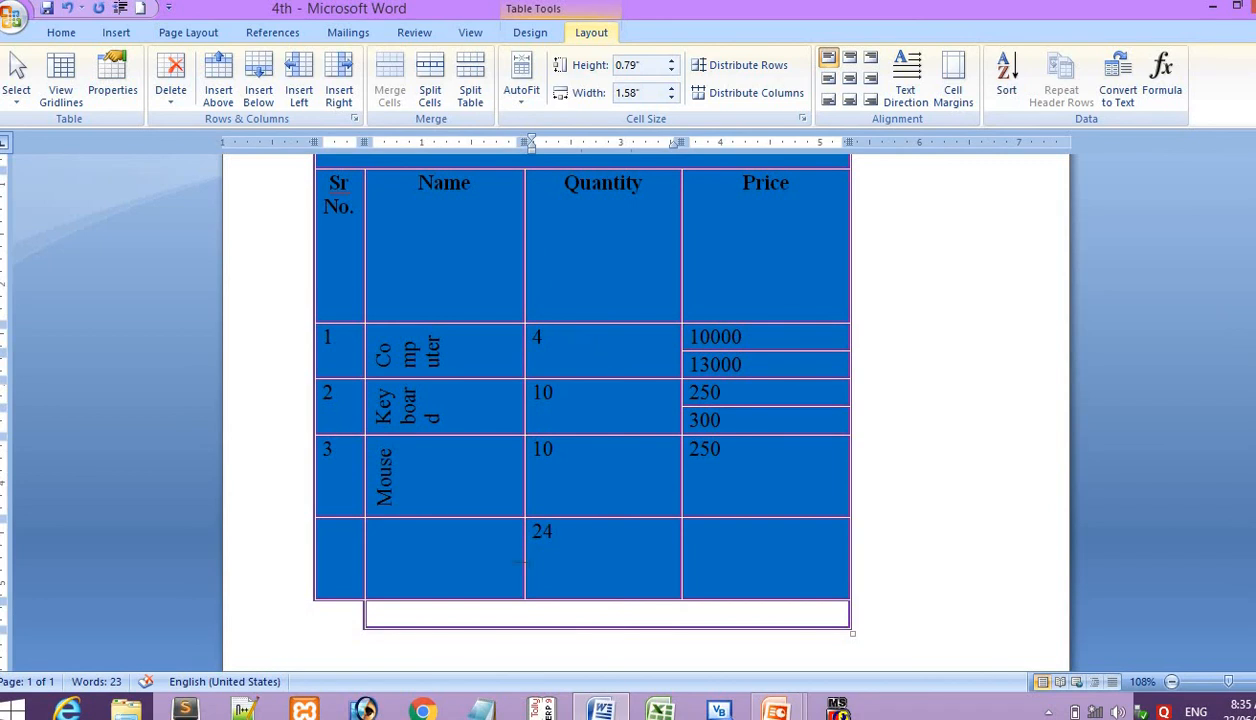
pyautogui.moveTo(555, 535); pyautogui.dragTo(496, 538)
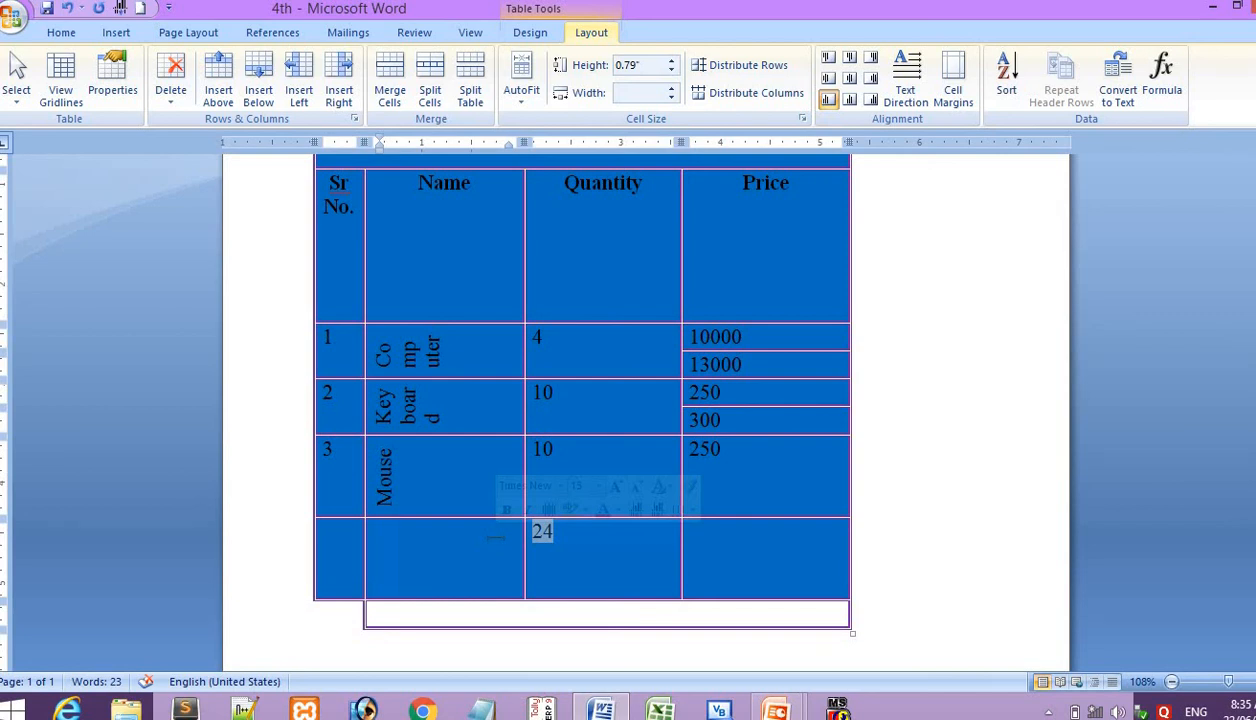
pyautogui.hotkey('alt', 'Tab')
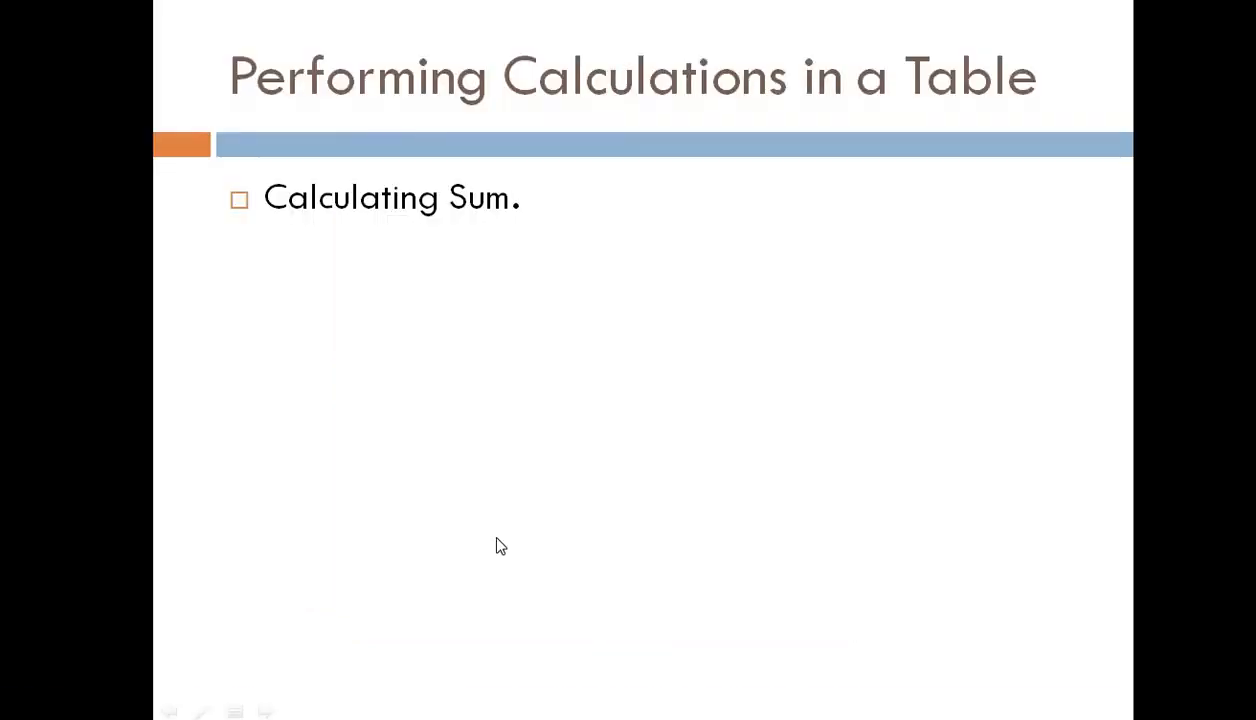